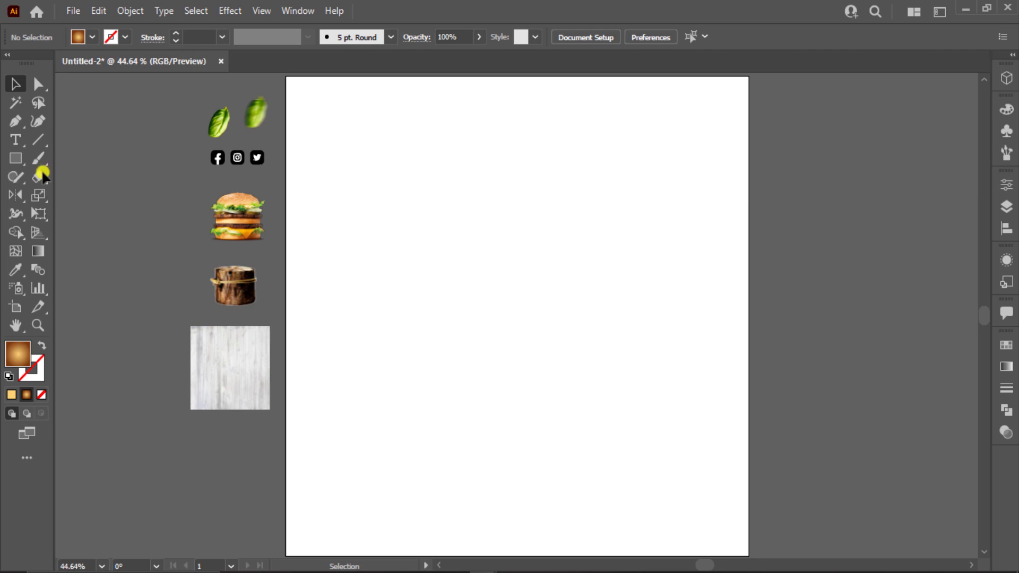
Create a dark brown 1000 x 1000 px rectangle centred on the artboard.
left_click(9, 158)
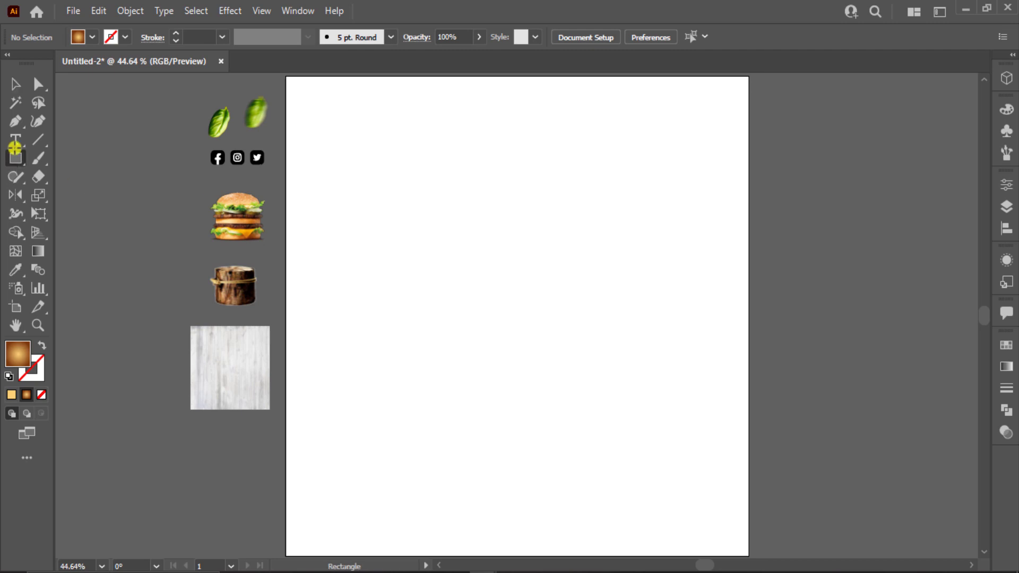
left_click(88, 37)
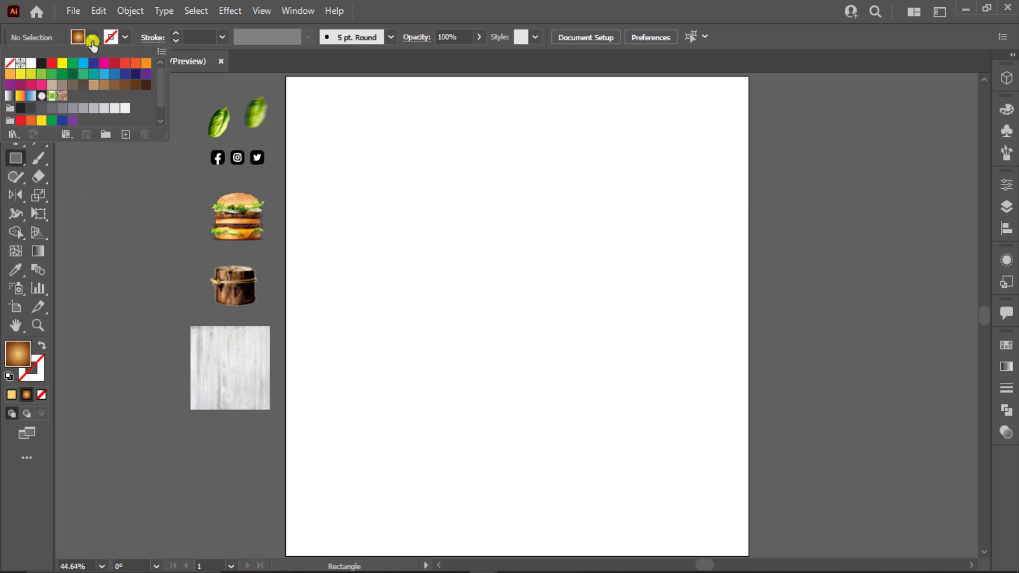
left_click(146, 85)
left_click(485, 148)
left_click(485, 203)
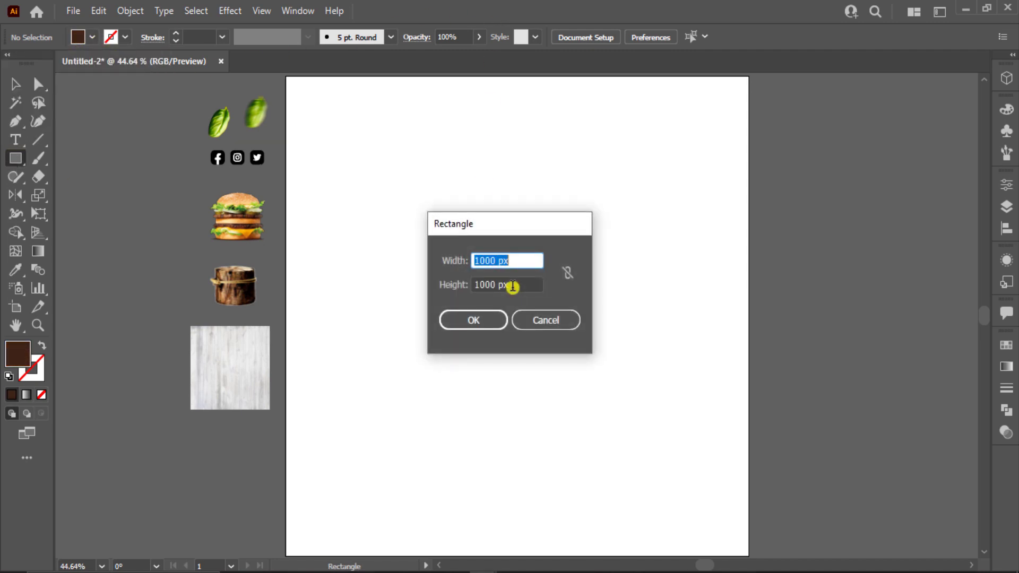
key("Return")
left_click(640, 37)
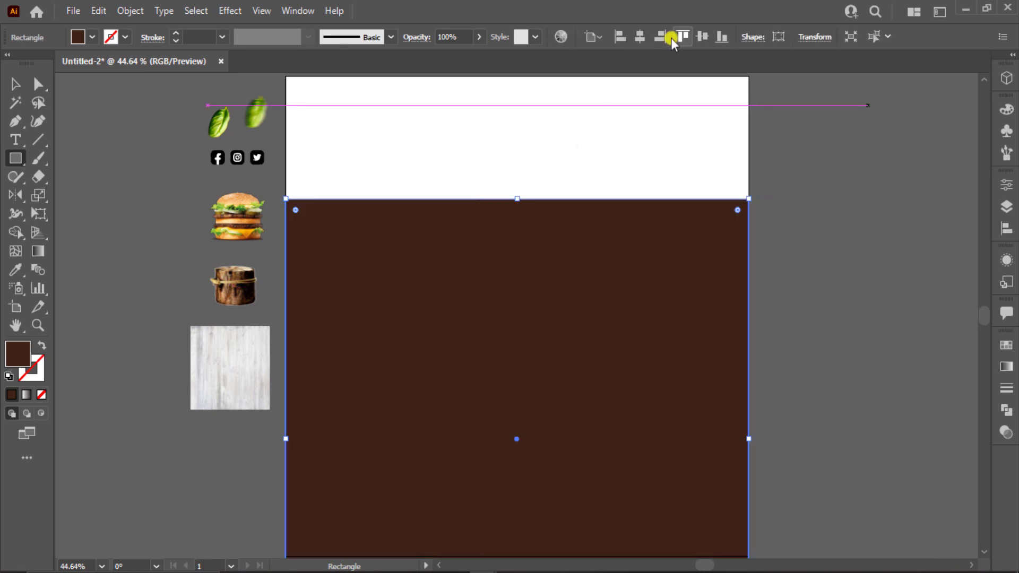
left_click(684, 37)
Give the rectangle a radial gradient from a gold centre to brown edges.
left_click(16, 84)
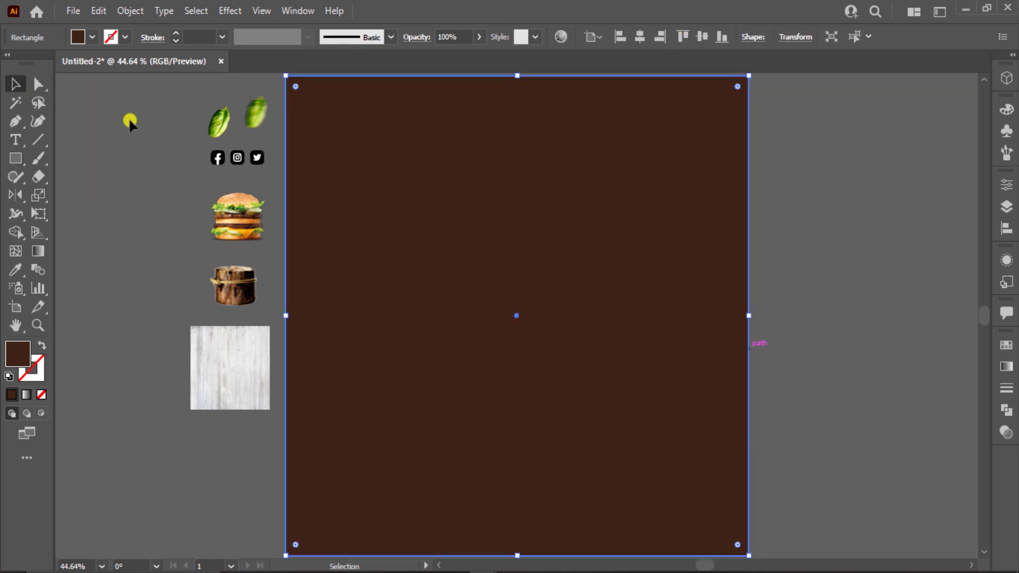
left_click(1003, 366)
left_click(912, 363)
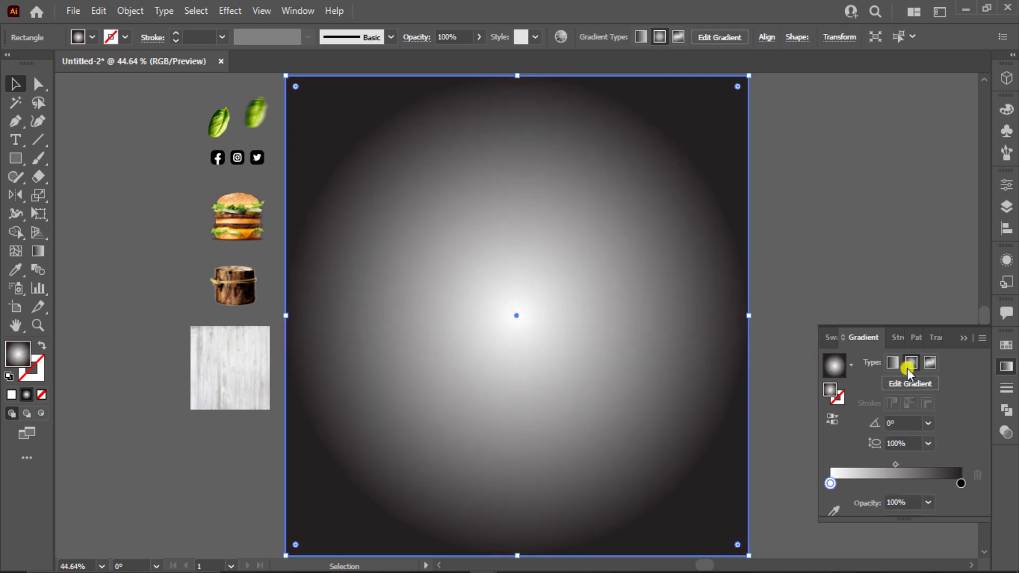
left_click(830, 482)
double_click(831, 482)
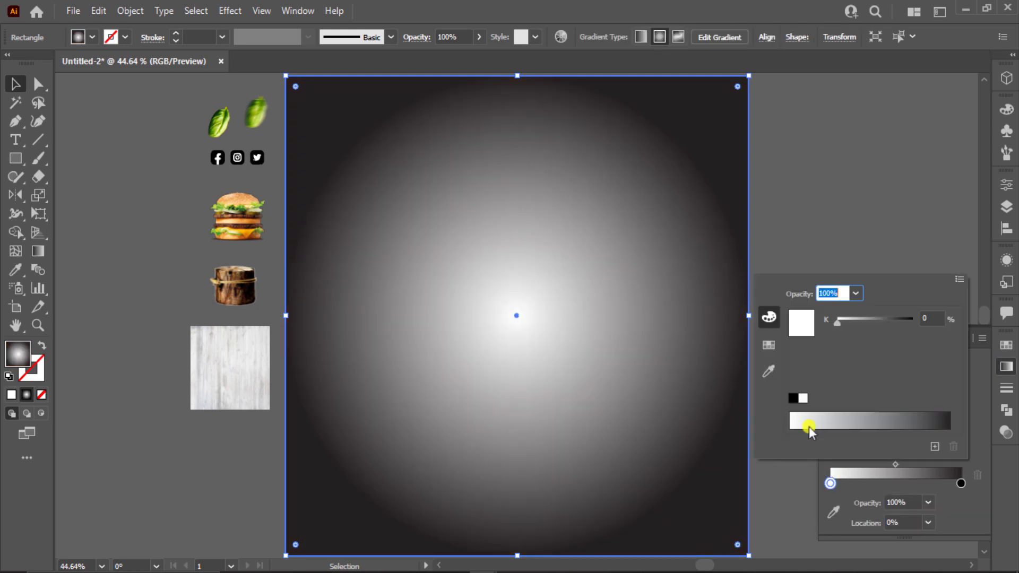
left_click(769, 346)
left_click(811, 370)
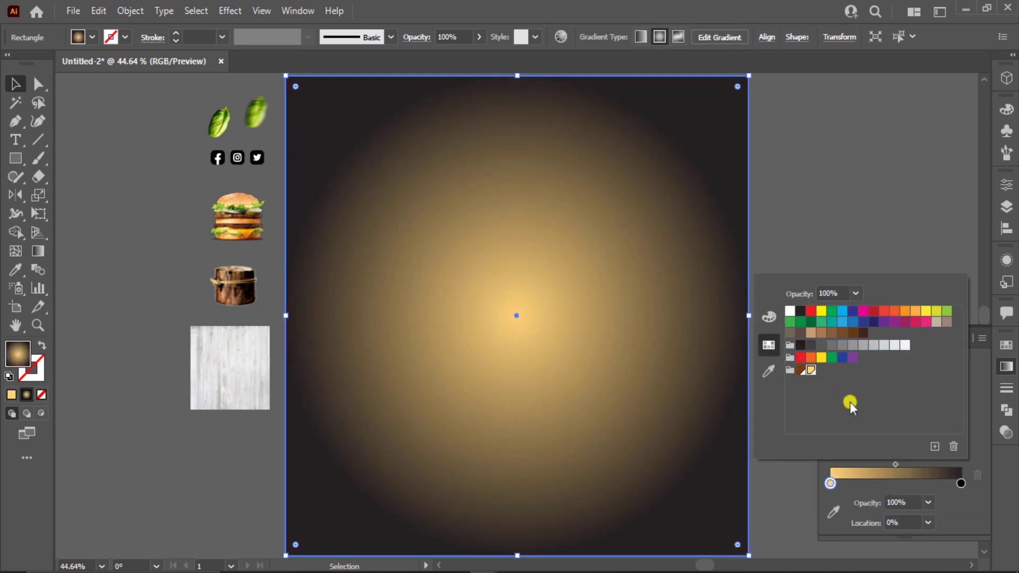
left_click(960, 483)
double_click(961, 483)
left_click(802, 370)
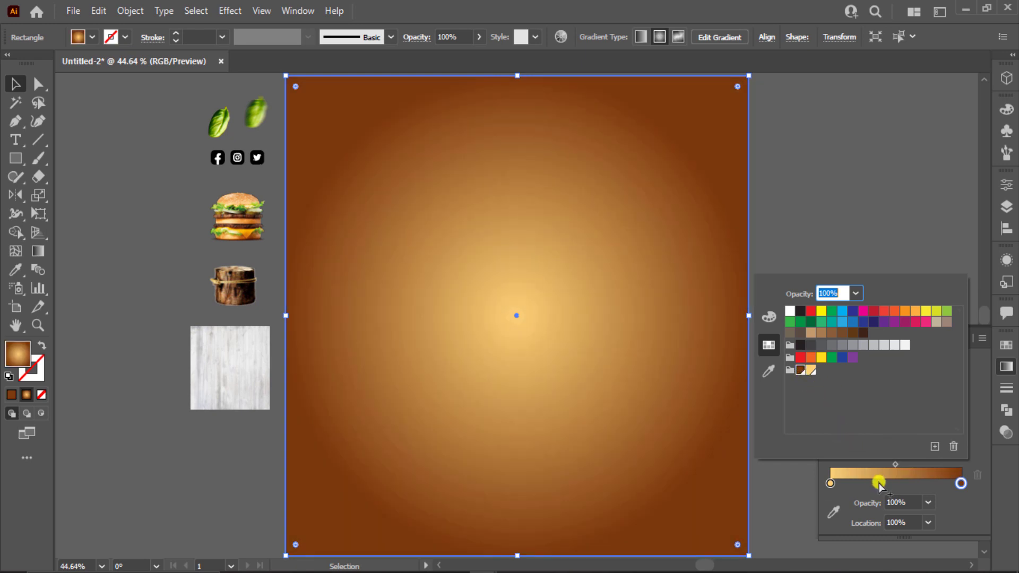
left_click(892, 467)
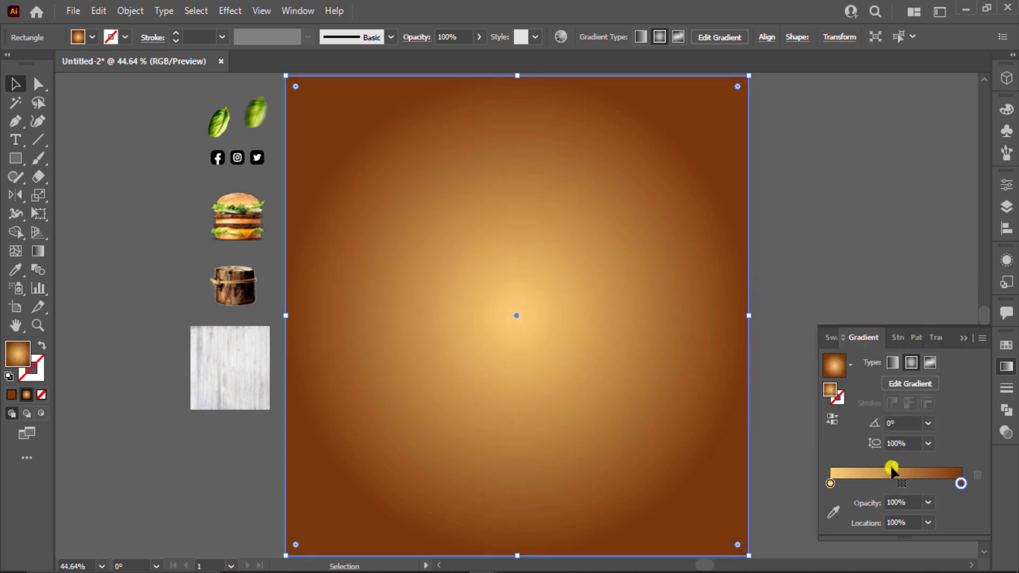
Widen the radial glow with the Gradient tool toward the poster edges.
key("g")
left_click_drag(512, 328, 797, 329)
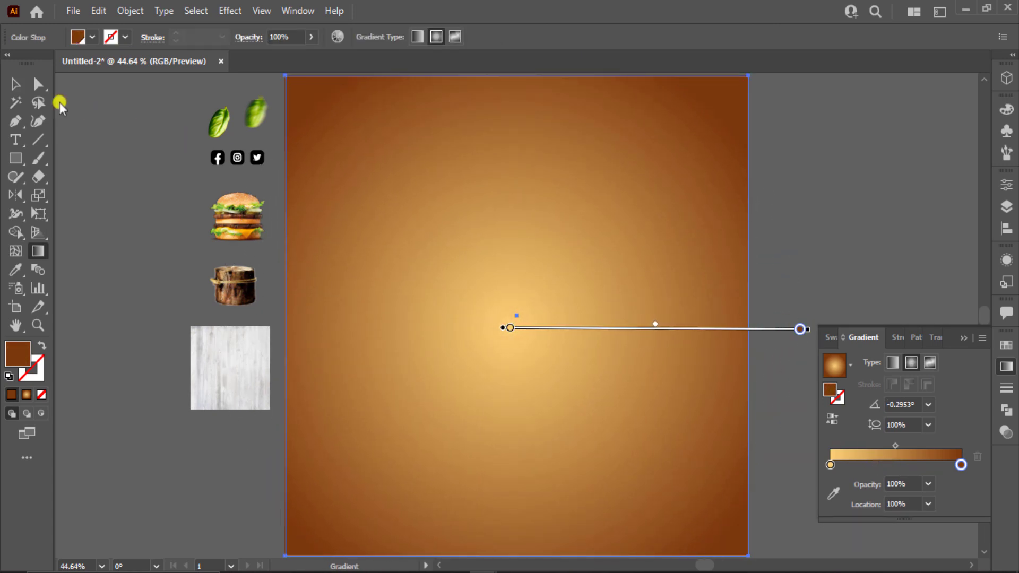
left_click(15, 84)
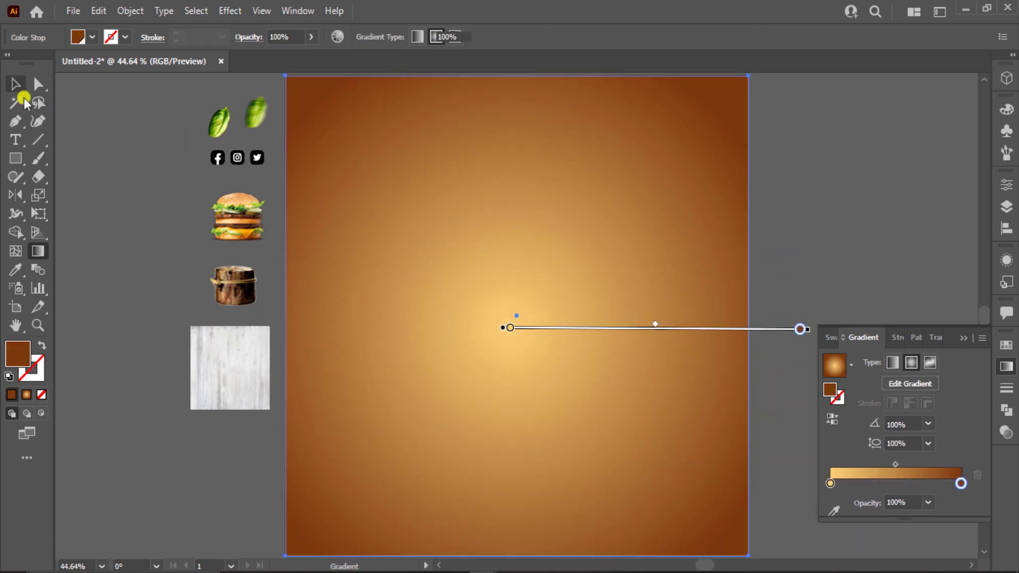
Bring the wood texture to the front and scale it to cover the artboard.
right_click(230, 358)
left_click(428, 263)
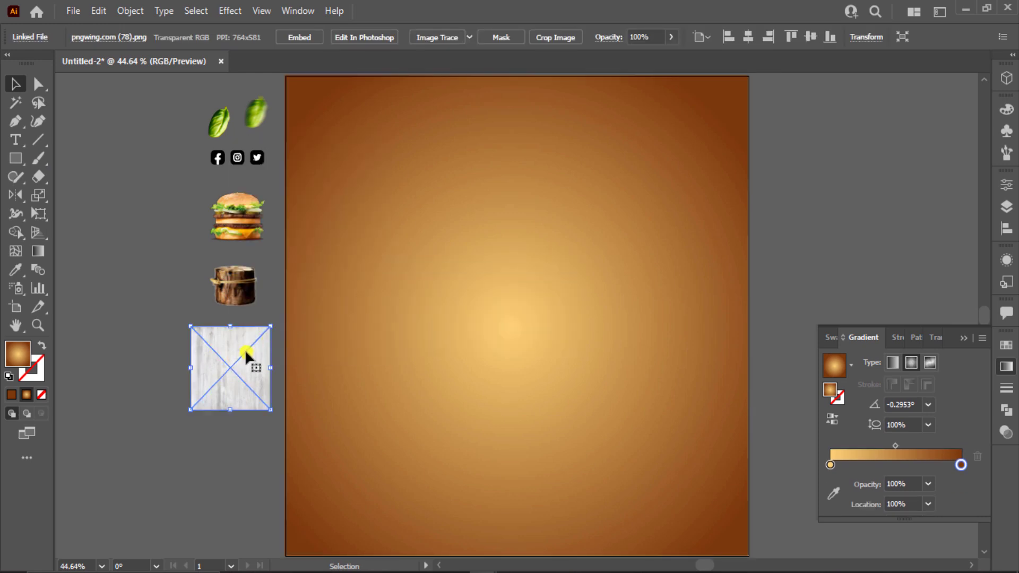
left_click_drag(246, 355, 341, 105)
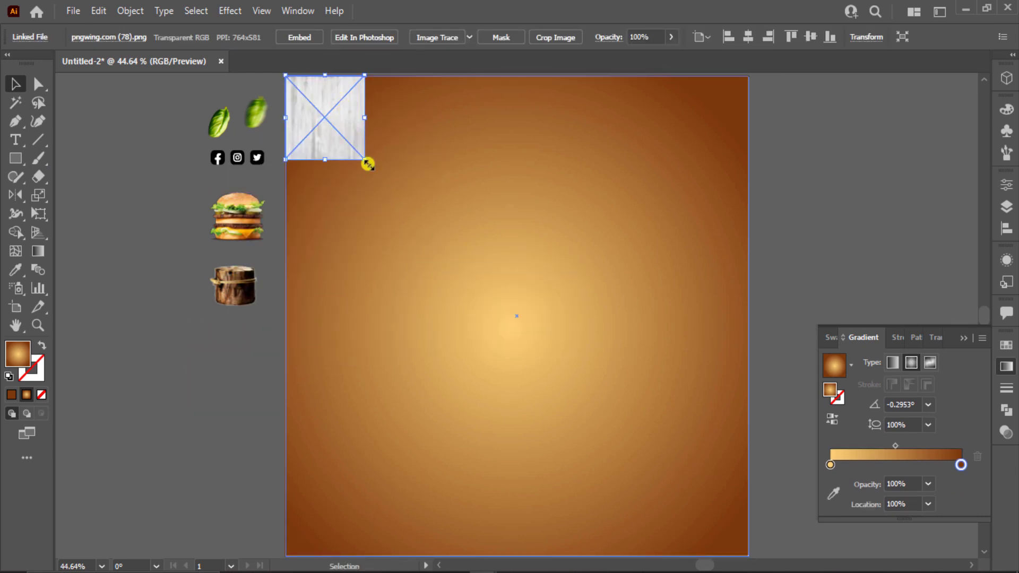
left_click_drag(366, 162, 748, 556)
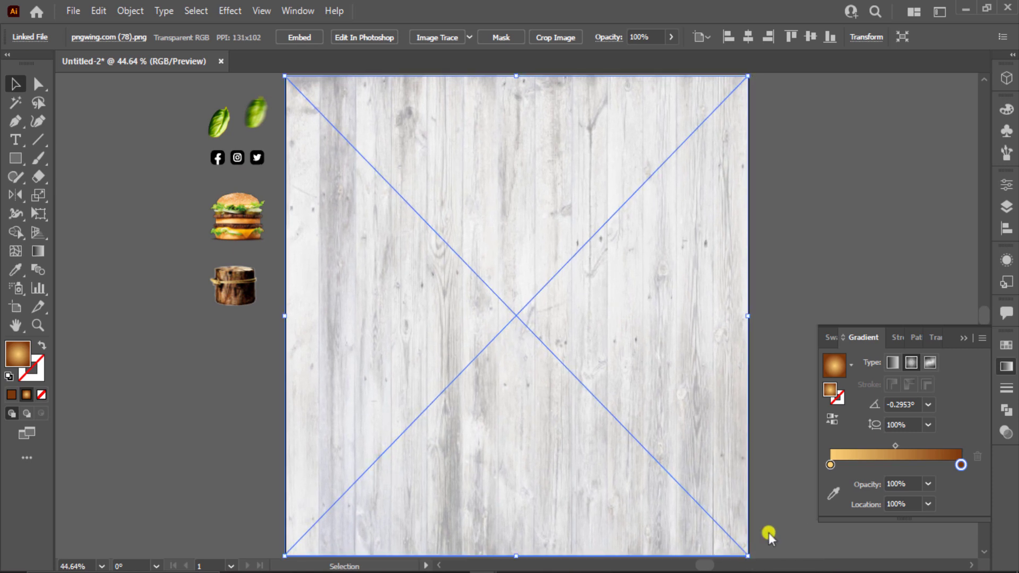
Set the wood texture's blend mode to Color Burn.
left_click(936, 337)
left_click(870, 362)
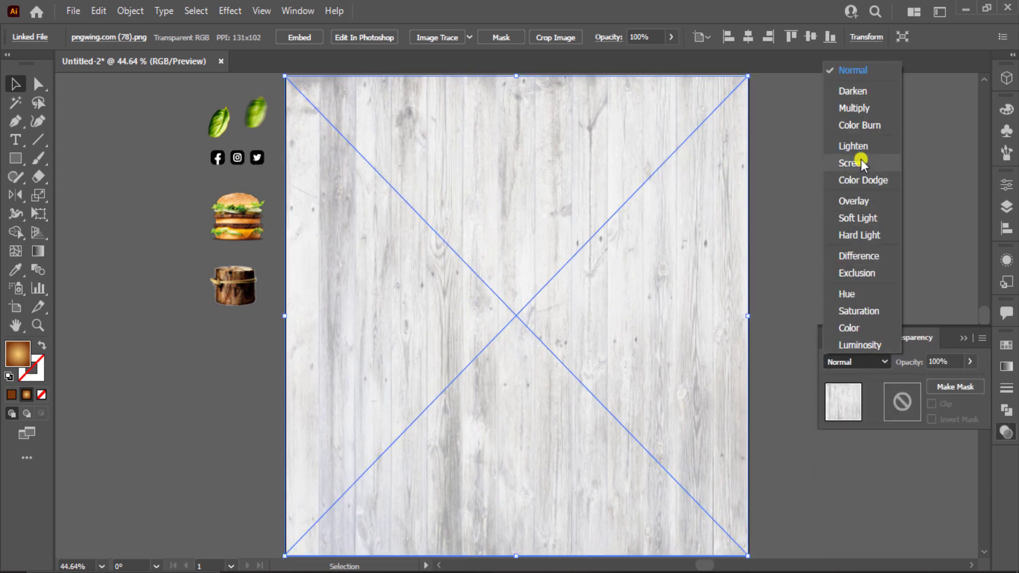
left_click(858, 123)
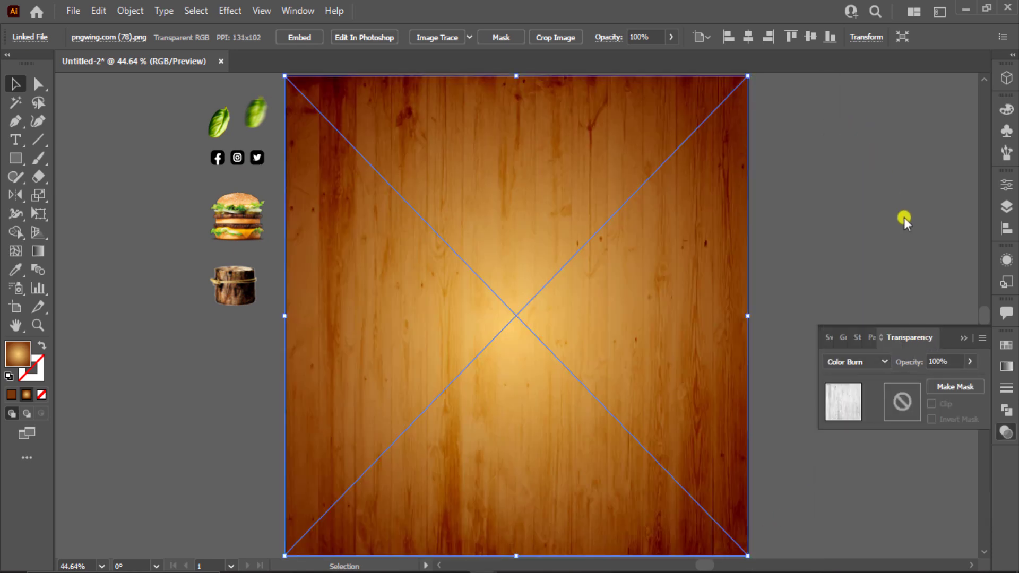
left_click(965, 342)
left_click(842, 321)
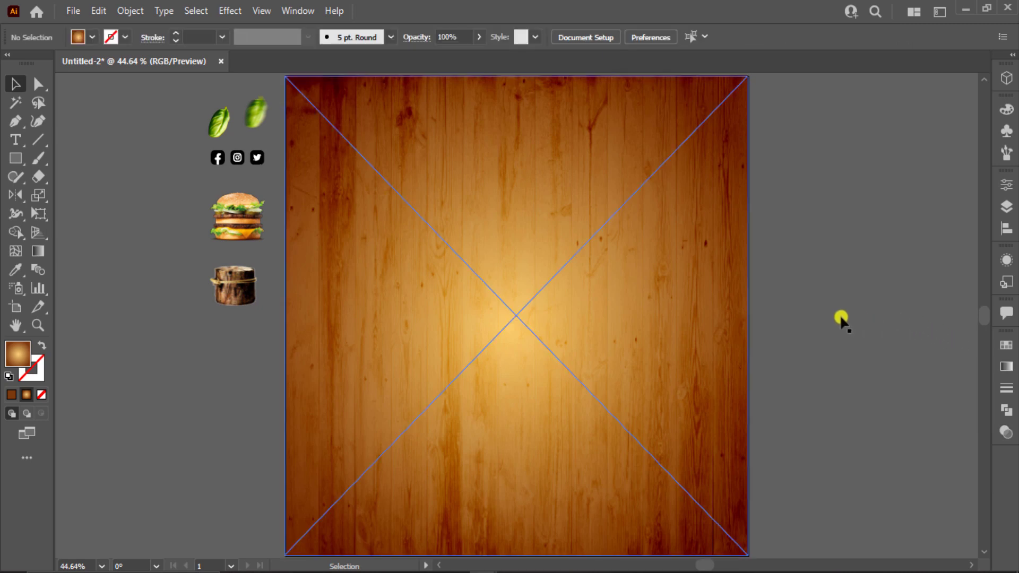
Bring the stump image to the front, enlarge it and move it to the poster bottom.
right_click(238, 293)
mouse_move(280, 422)
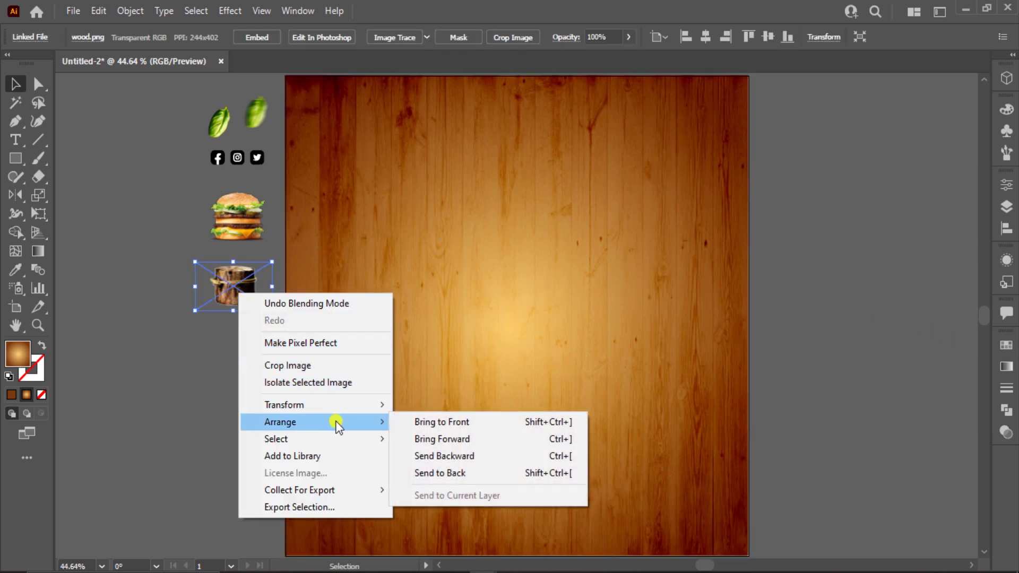
left_click(432, 421)
mouse_move(245, 291)
left_mouse_down()
mouse_move(450, 345)
mouse_move(653, 515)
left_mouse_up()
left_click_drag(584, 480, 498, 480)
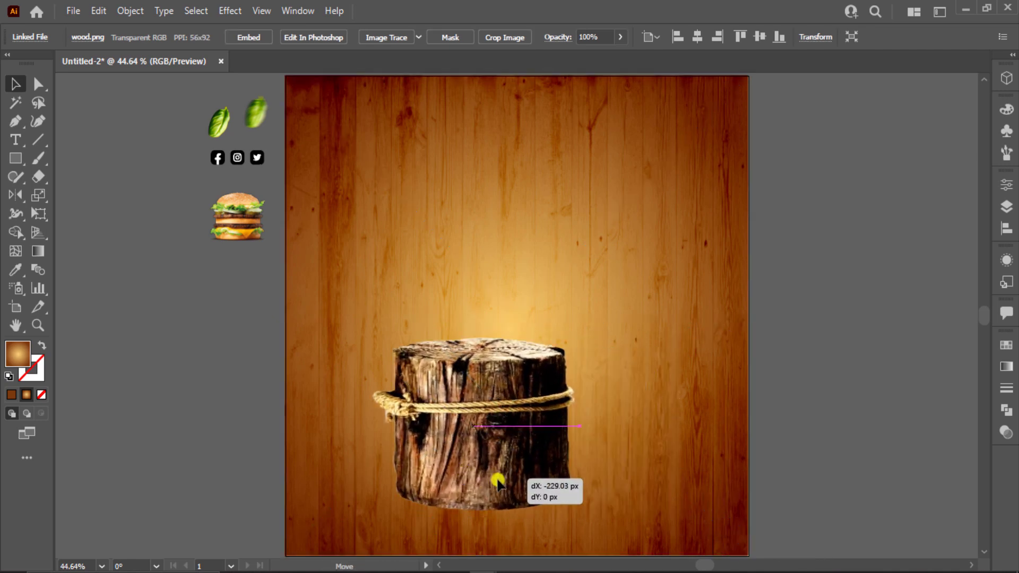
left_click_drag(641, 539, 741, 557)
left_click_drag(447, 365, 399, 289)
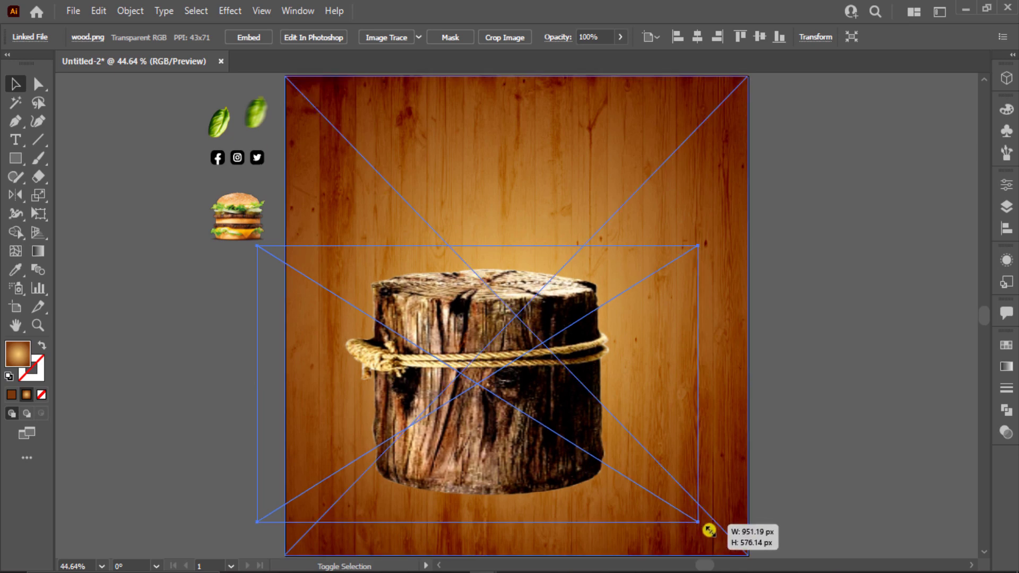
left_click_drag(692, 523, 765, 563)
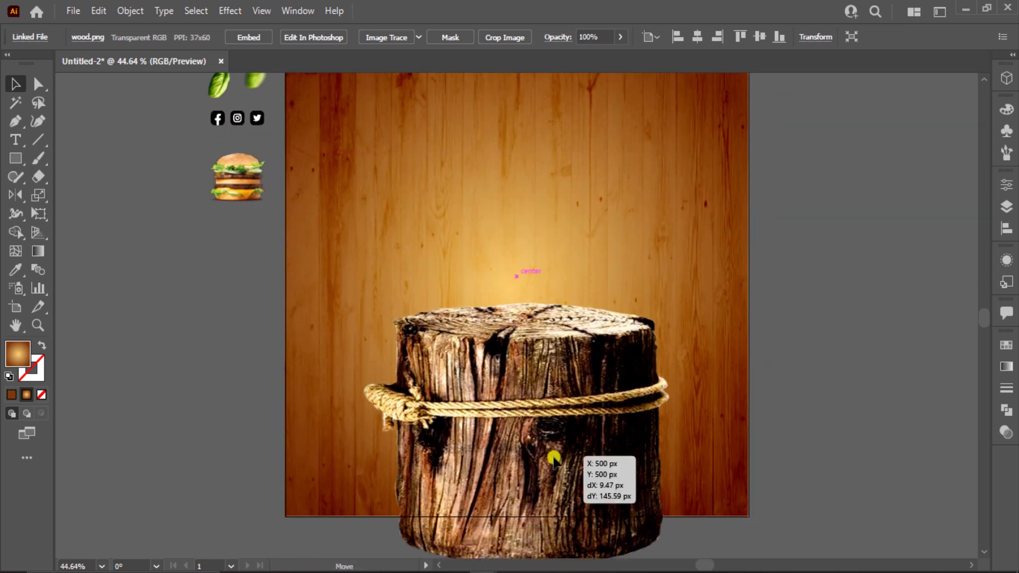
left_click_drag(549, 387, 548, 465)
scroll(545, 467, "up", 2)
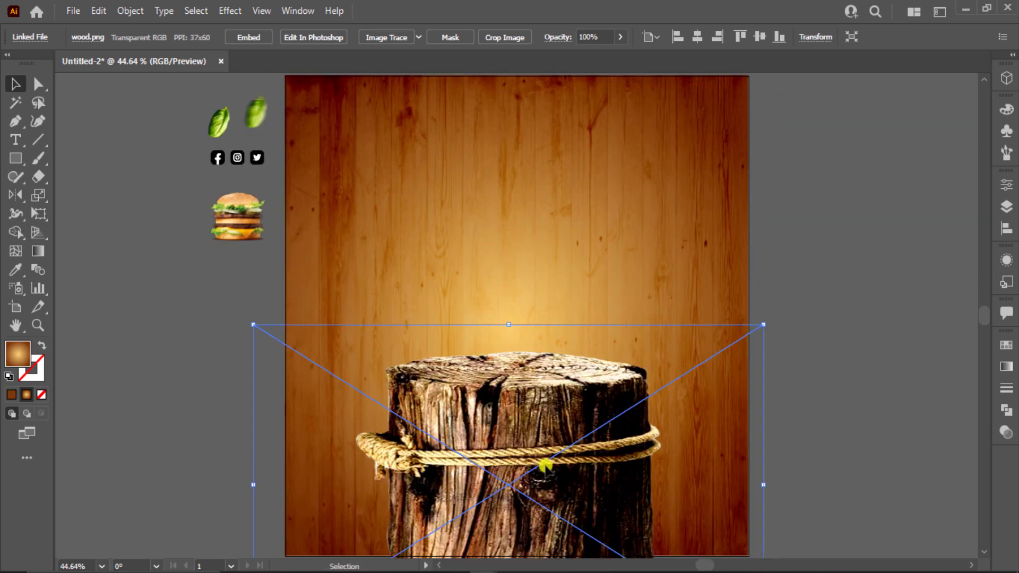
mouse_move(620, 452)
left_mouse_down()
mouse_move(629, 461)
mouse_move(598, 470)
left_mouse_up()
Centre the stump horizontally on the wood background and fine-tune its size and position.
left_click(662, 244, "shift")
left_click(706, 37)
left_click(640, 298, "shift")
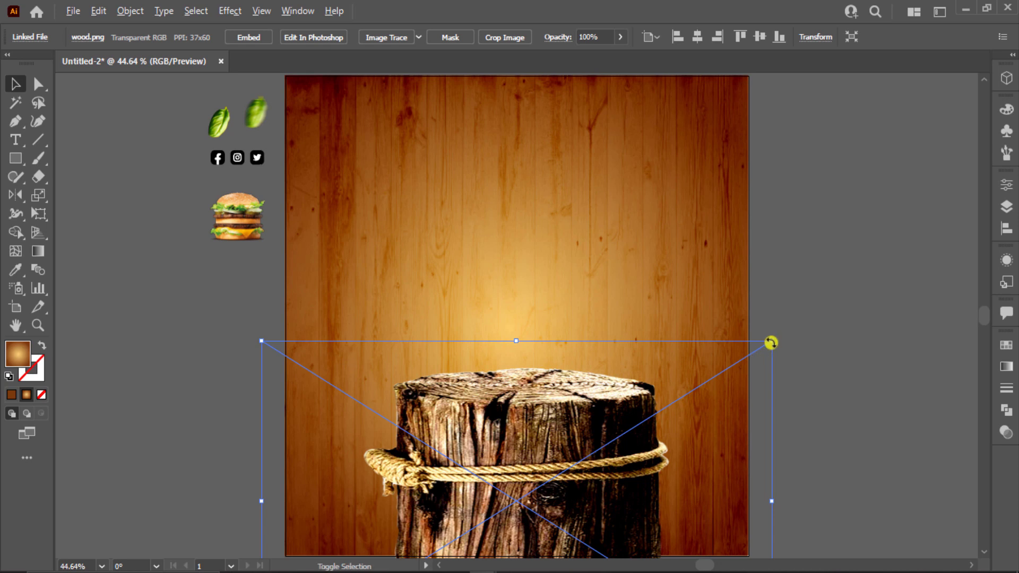
left_click_drag(771, 343, 775, 341)
left_click_drag(597, 436, 598, 433)
Bring the cheeseburger image to the front, resize it, and set it on the stump's top.
right_click(267, 237)
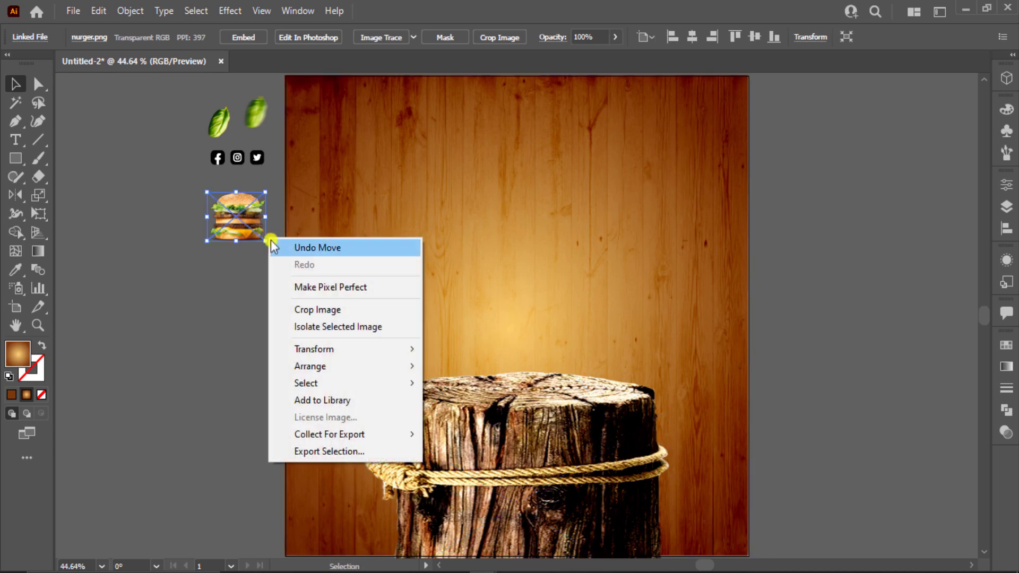
left_click(475, 367)
mouse_move(265, 240)
left_mouse_down()
mouse_move(344, 288)
mouse_move(376, 330)
left_mouse_up()
left_click_drag(320, 277, 587, 345)
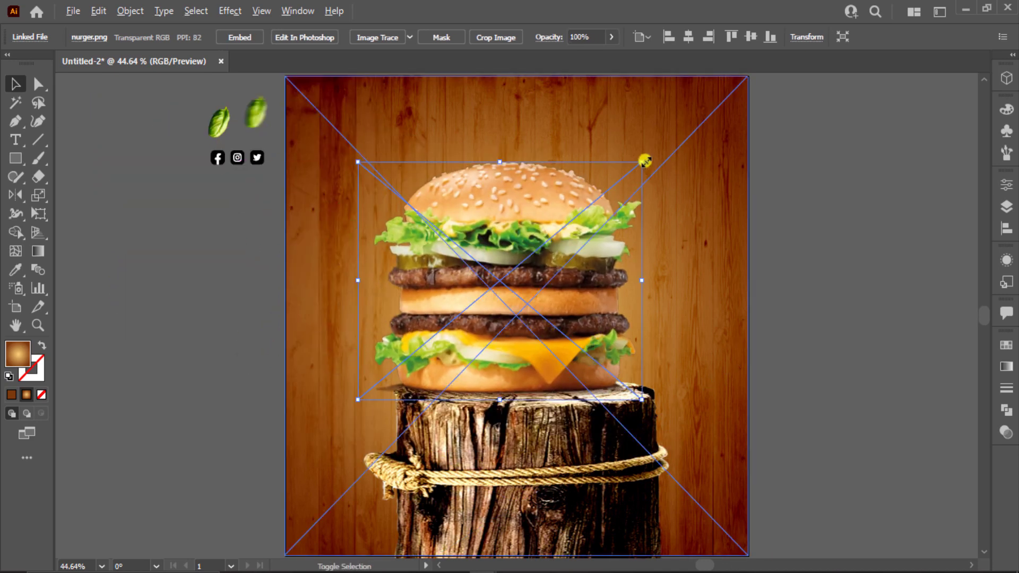
left_click_drag(645, 161, 605, 198)
left_click_drag(558, 305, 569, 325)
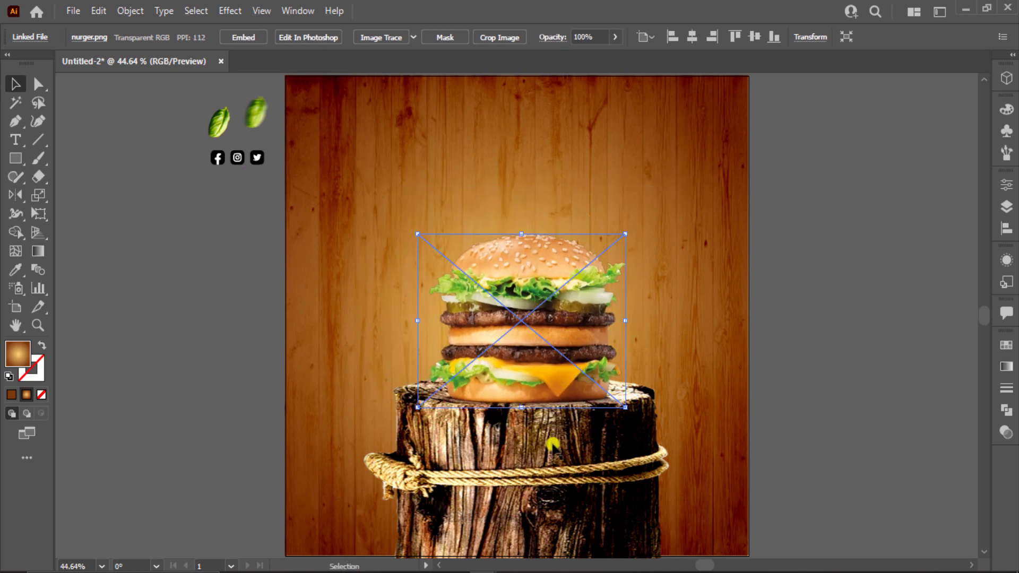
left_click(547, 370, "shift")
left_click_drag(547, 371, 553, 381)
left_click(806, 331)
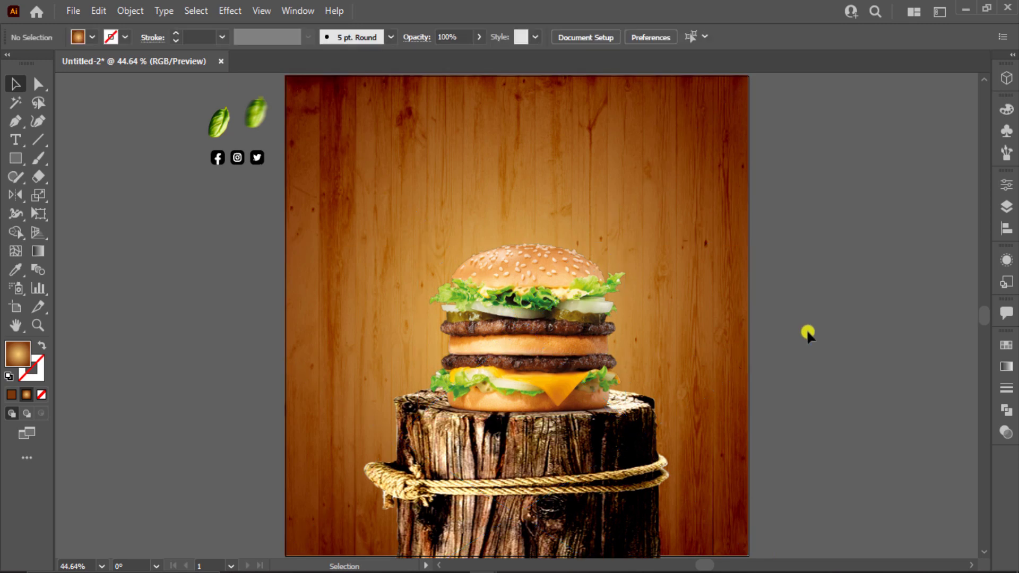
Draw a bottom strip with a linear brown gradient, one stop at 0% opacity.
left_click(15, 159)
left_click_drag(285, 482, 751, 518)
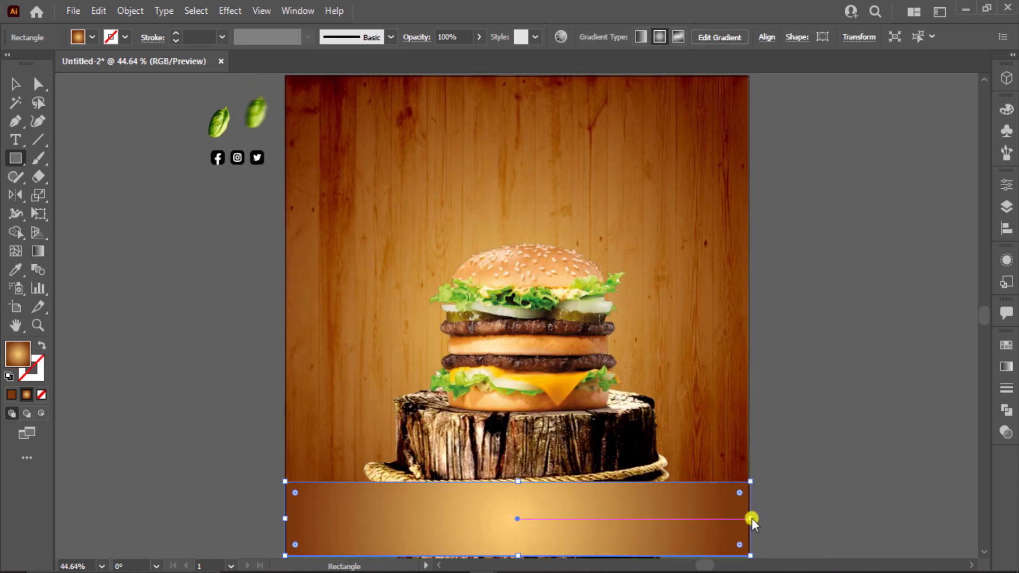
left_click(1009, 373)
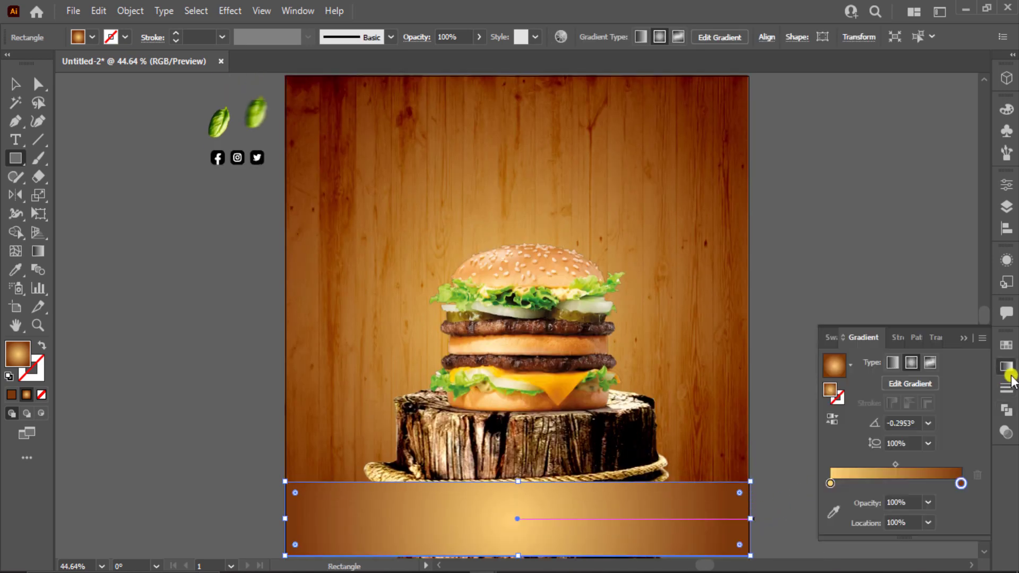
left_click(892, 364)
left_click(831, 483)
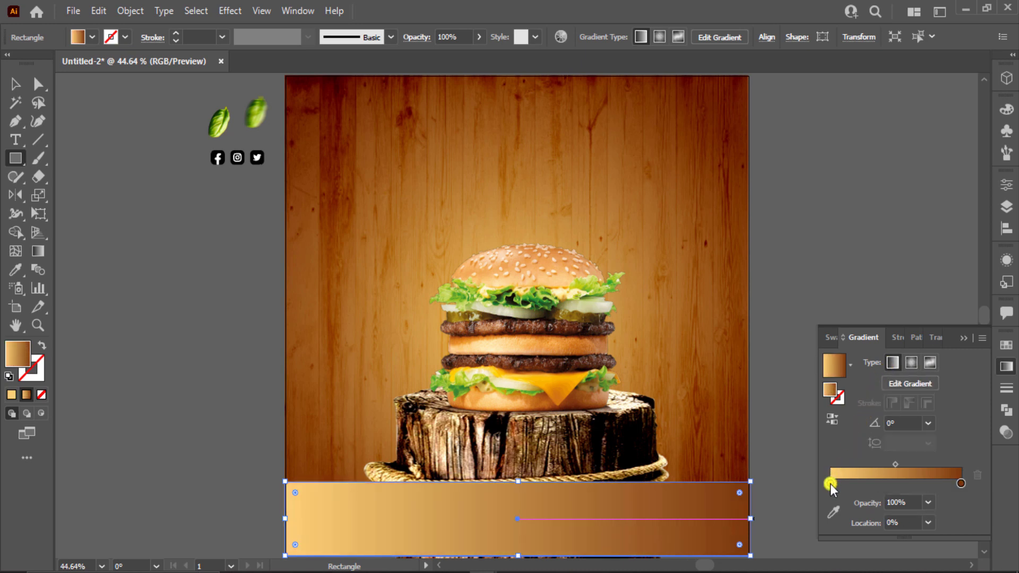
double_click(831, 483)
left_click(799, 370)
left_click(904, 504)
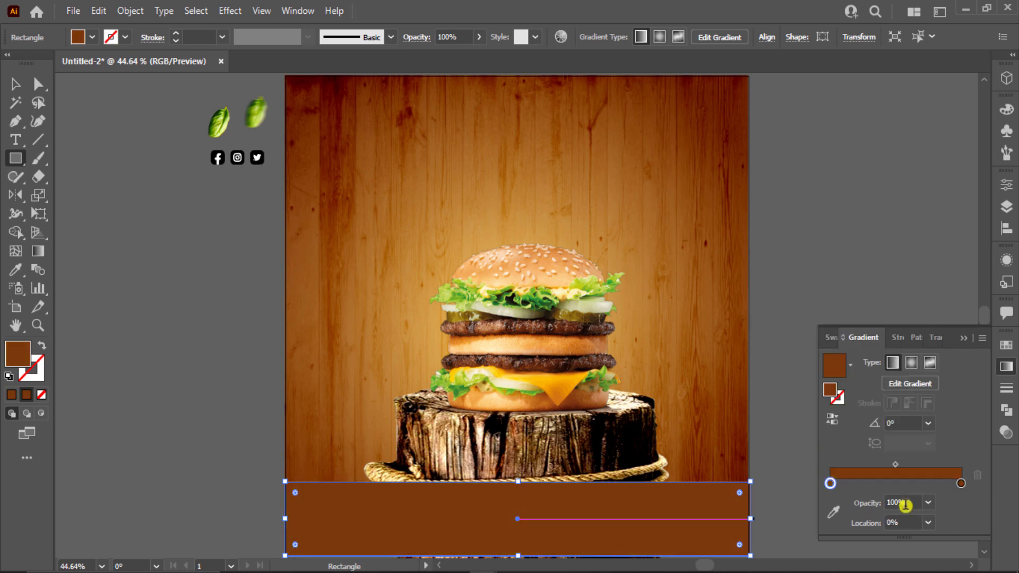
type("0")
left_click(961, 523)
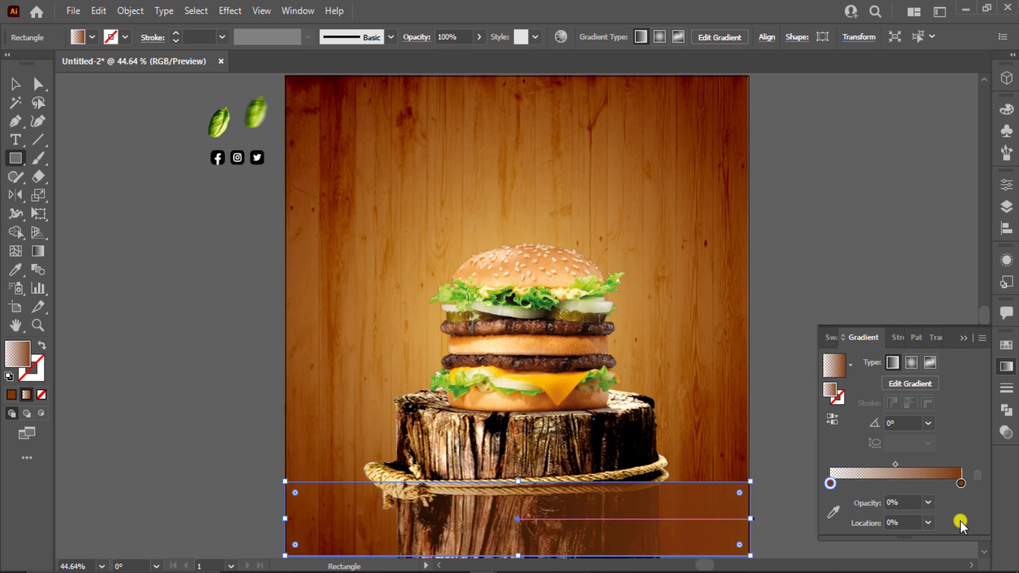
Run the strip's gradient vertically so it fades from below the rope to solid brown.
key("g")
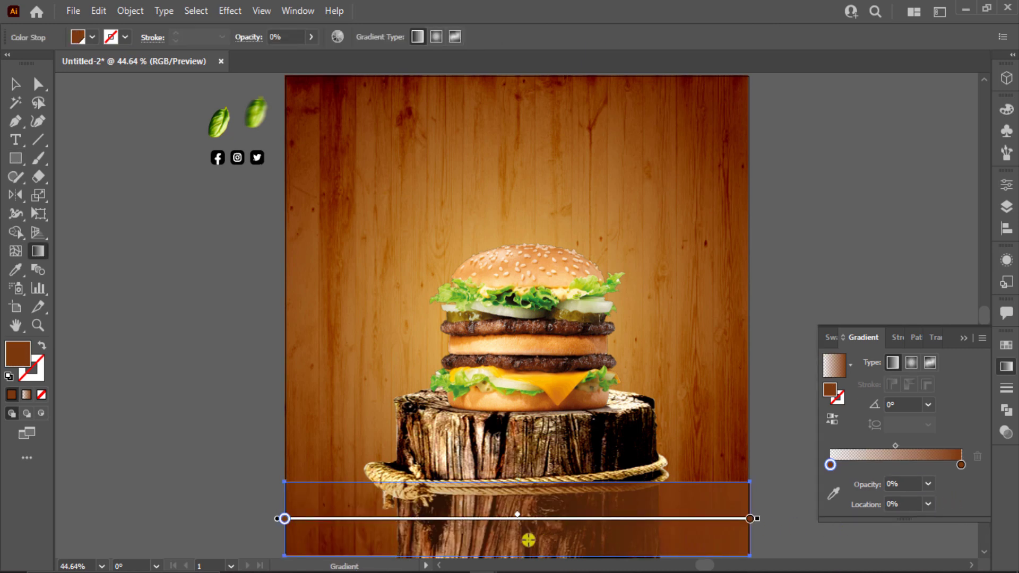
left_click_drag(526, 539, 516, 544)
left_click_drag(525, 497, 518, 459)
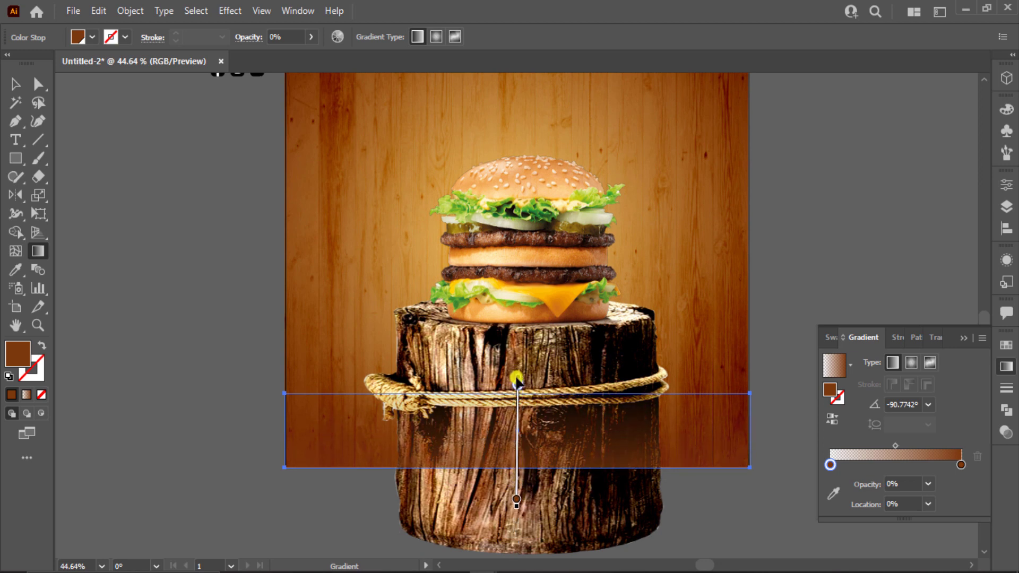
left_click_drag(517, 402, 515, 512)
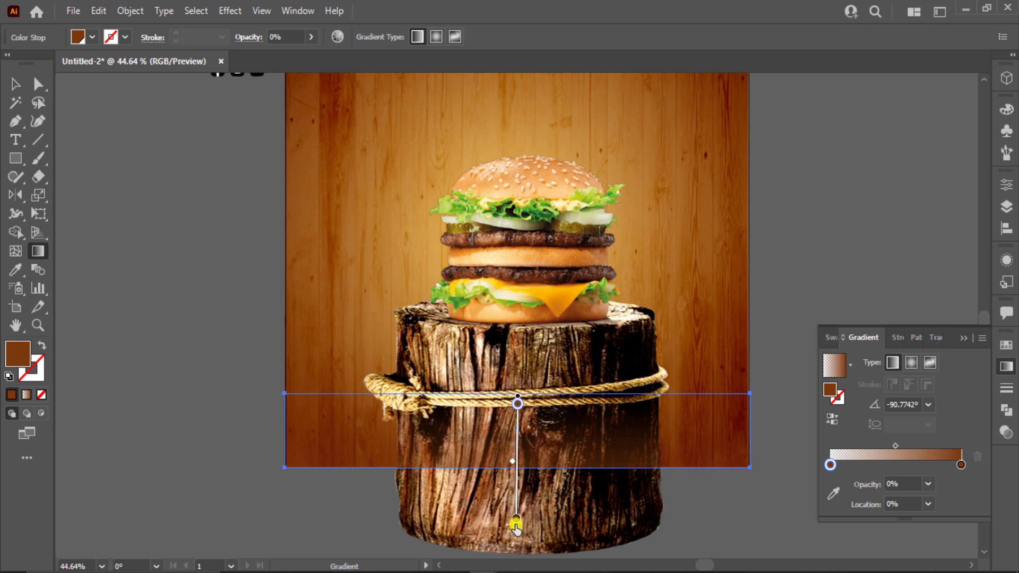
left_click(516, 524)
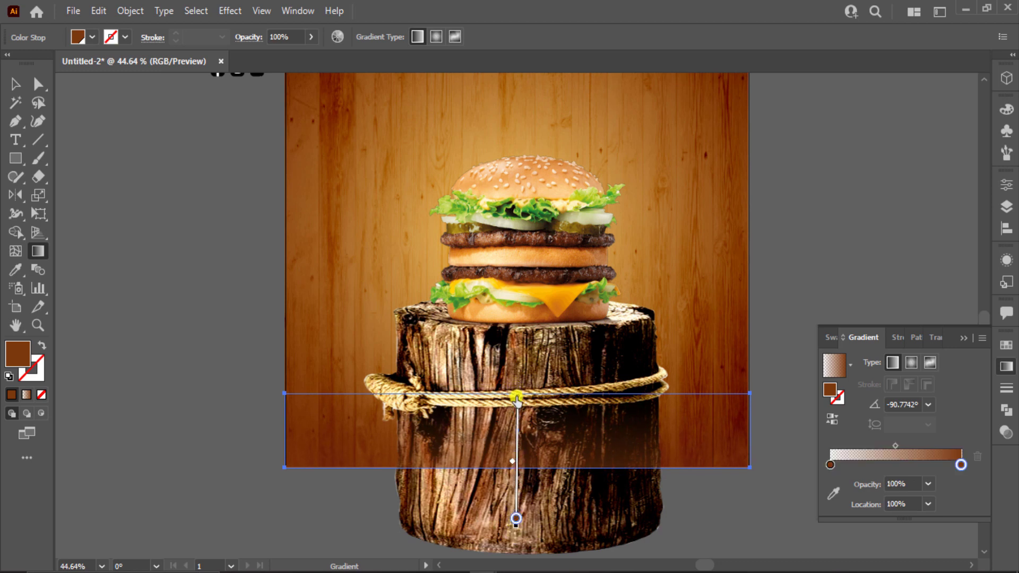
mouse_move(516, 399)
left_mouse_down()
mouse_move(520, 423)
mouse_move(521, 353)
mouse_move(514, 378)
left_mouse_up()
left_click_drag(499, 423, 524, 482)
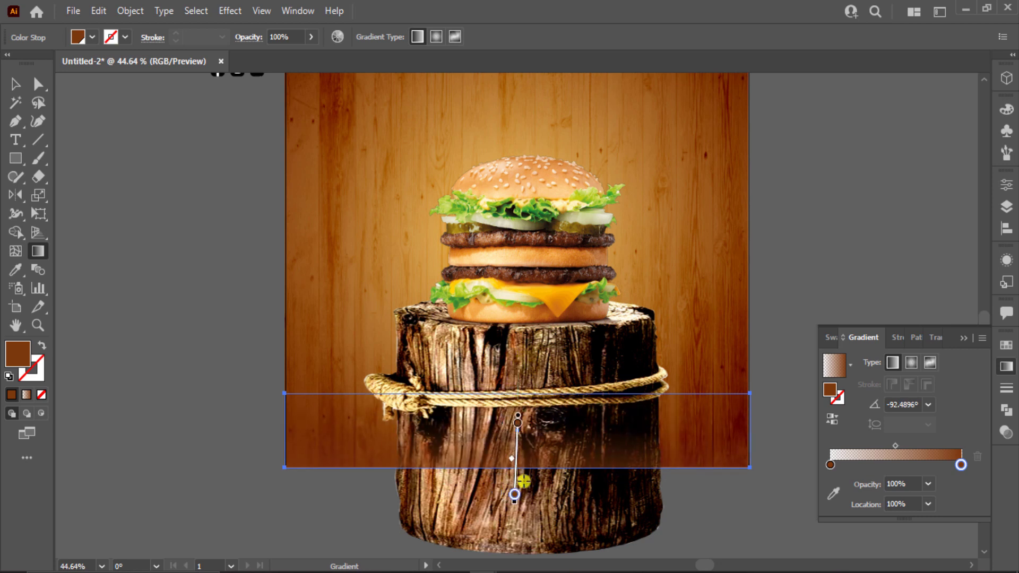
mouse_move(539, 419)
left_mouse_down()
mouse_move(540, 494)
mouse_move(545, 470)
left_mouse_up()
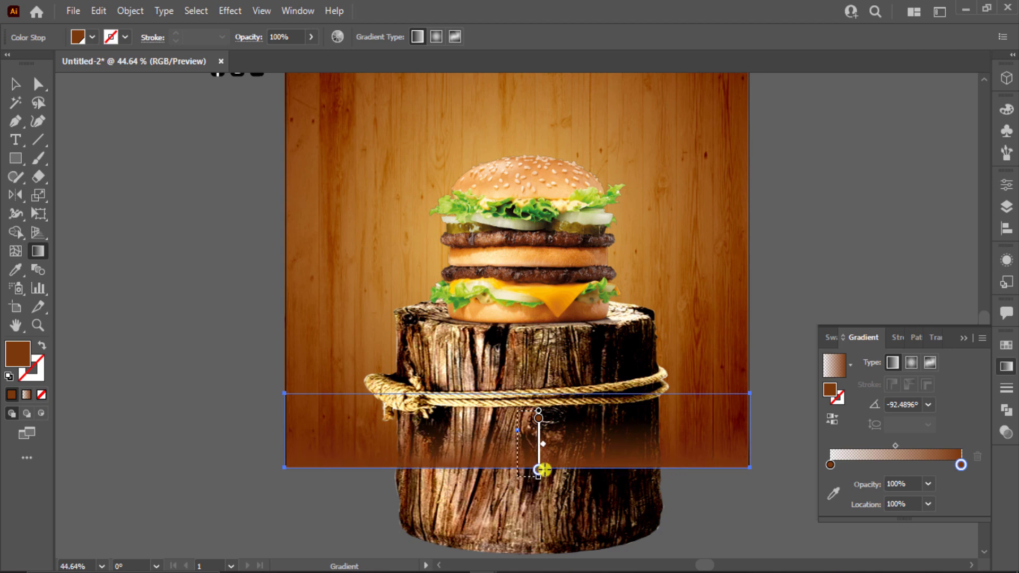
scroll(544, 470, "up", 3)
key("v")
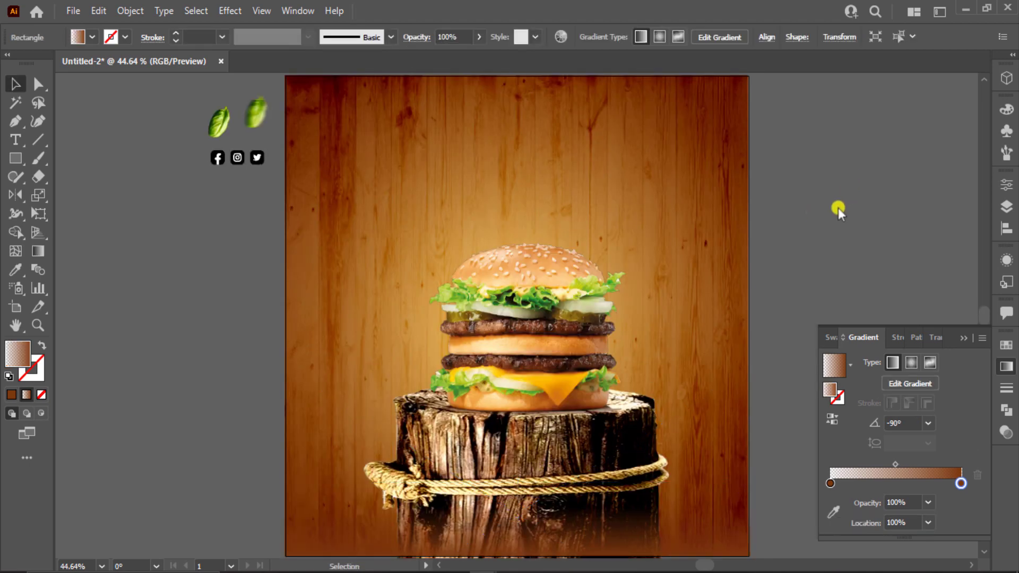
left_click_drag(262, 354, 694, 540)
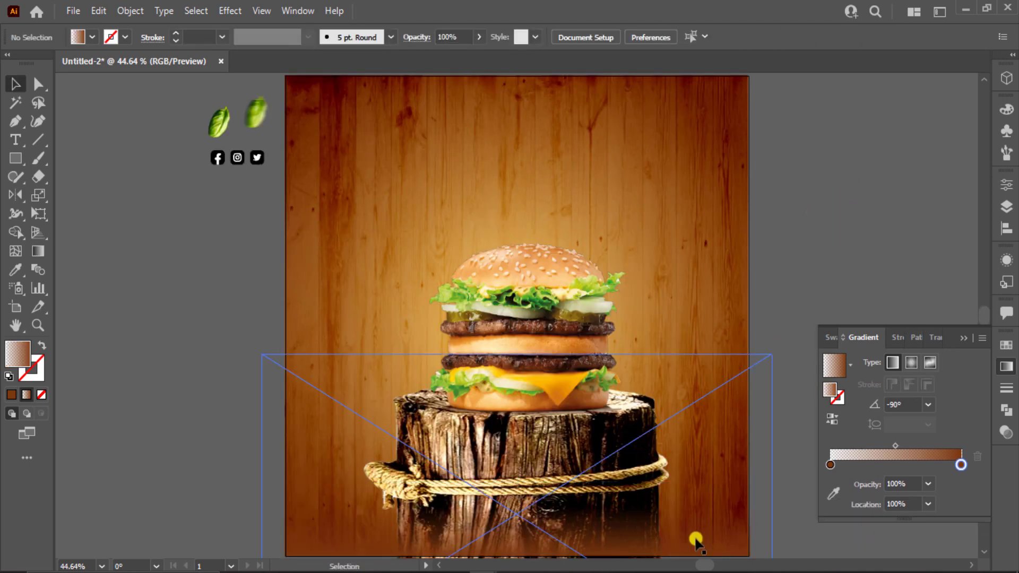
left_click(957, 342)
left_click(865, 399)
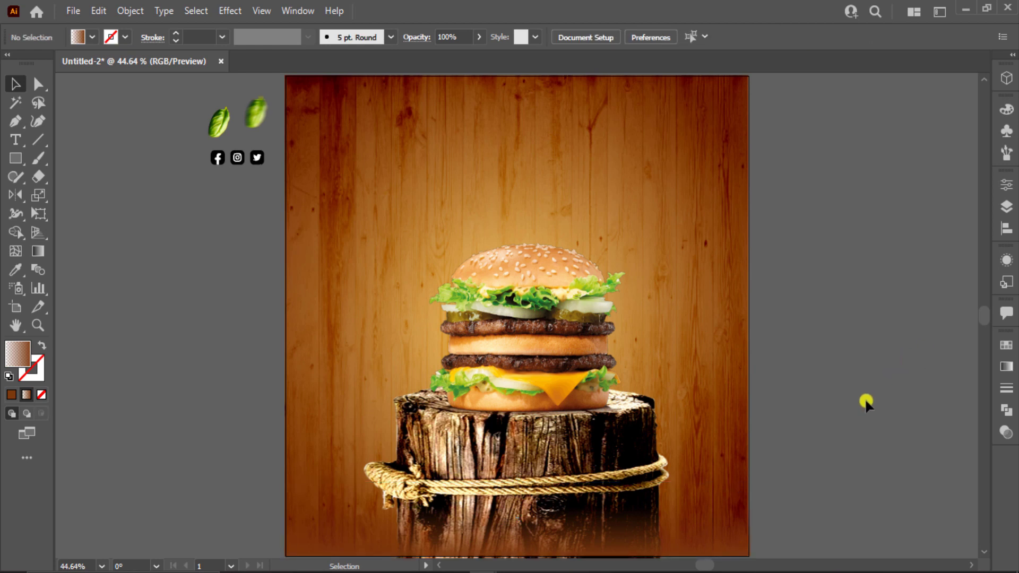
Add a 'Hot & Spicy' text line beside the poster and enlarge it.
key("b")
key("shift+grave")
left_click(17, 139)
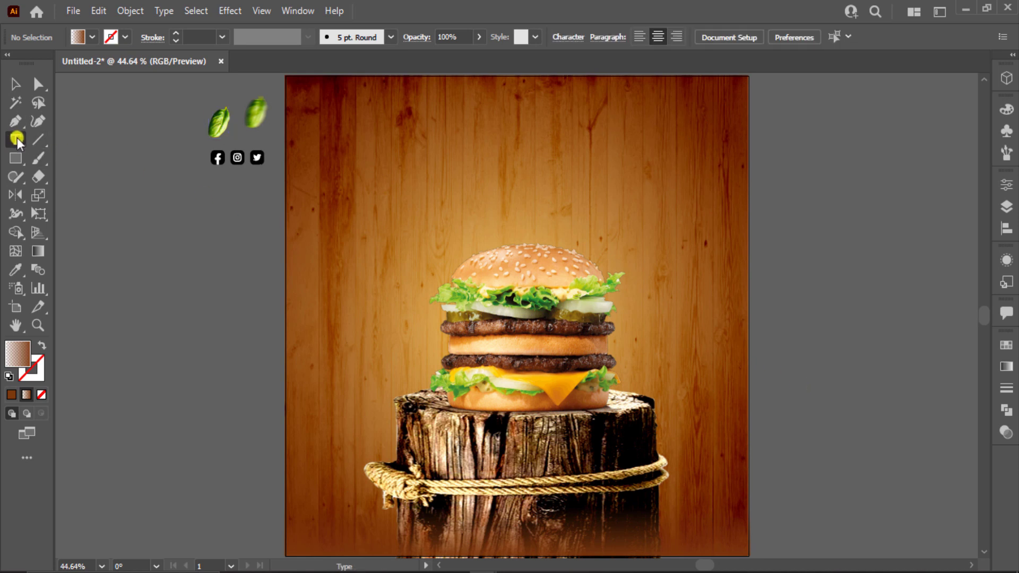
left_click(797, 203)
type("Hot & Spicy")
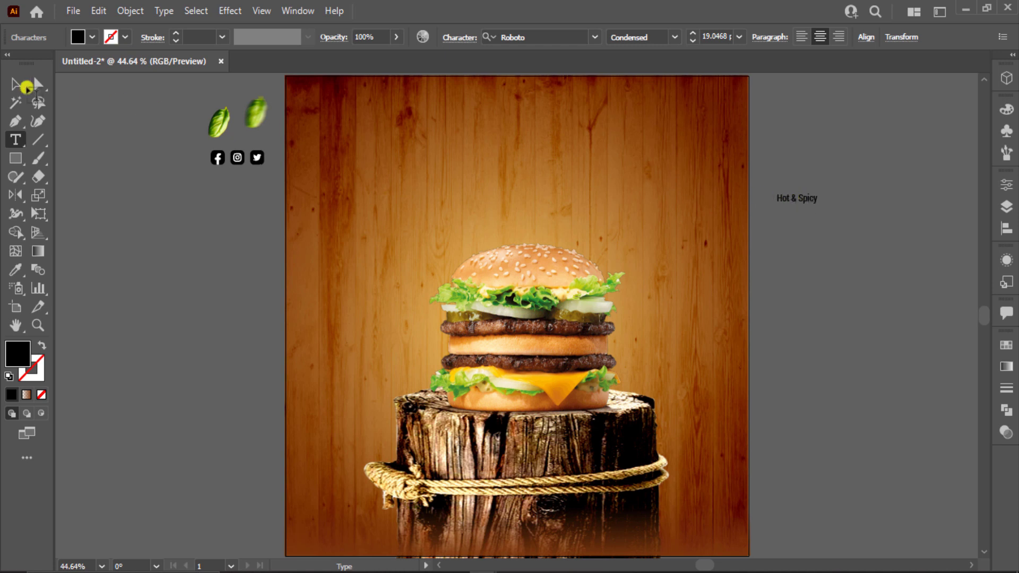
left_click(15, 84)
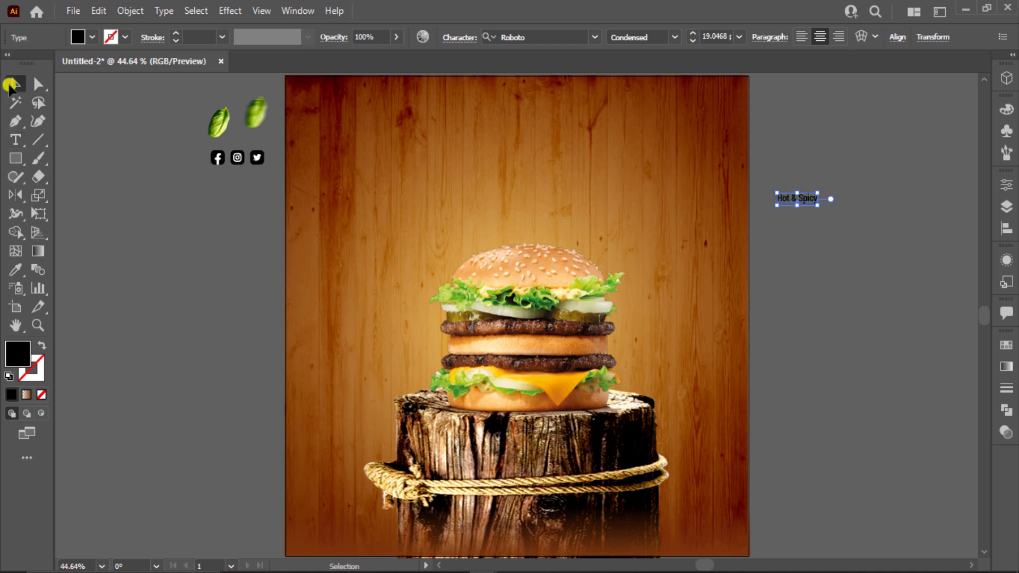
left_click_drag(812, 206, 862, 238)
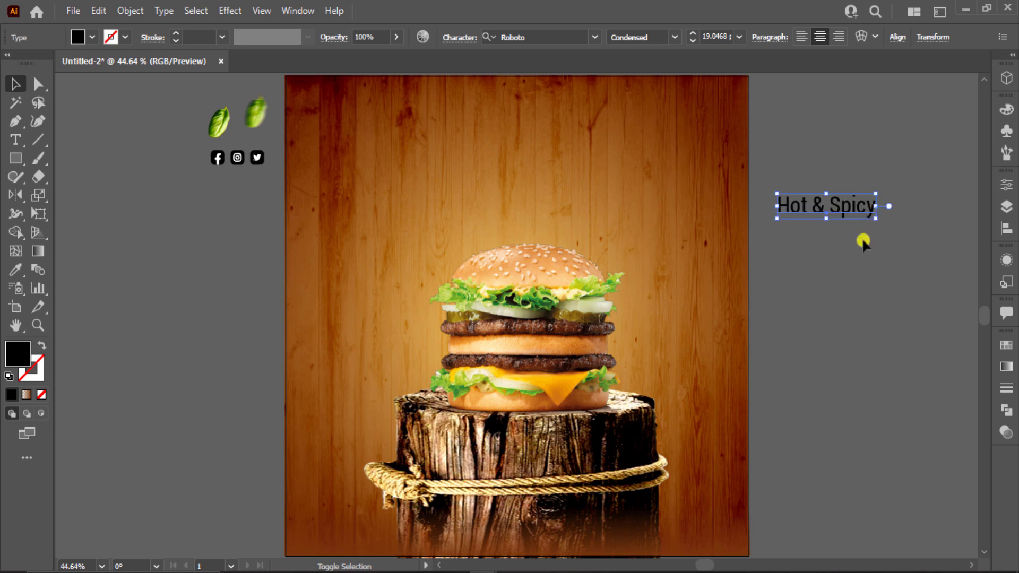
Duplicate the line below twice and retype the copies as DELICIOUS and BURGER.
left_click_drag(827, 208, 828, 232)
triple_click(829, 231)
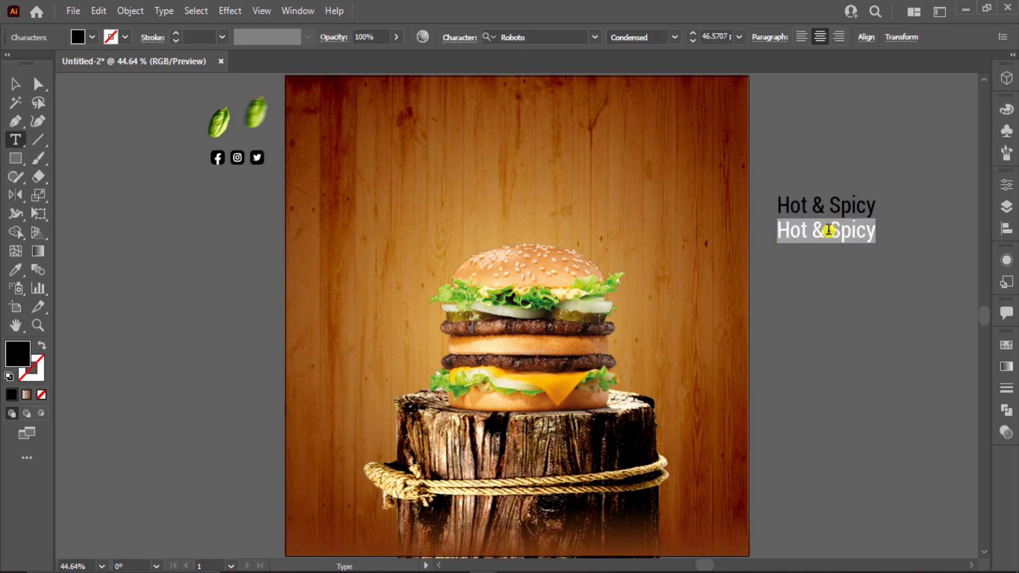
type("B")
type("ICIO")
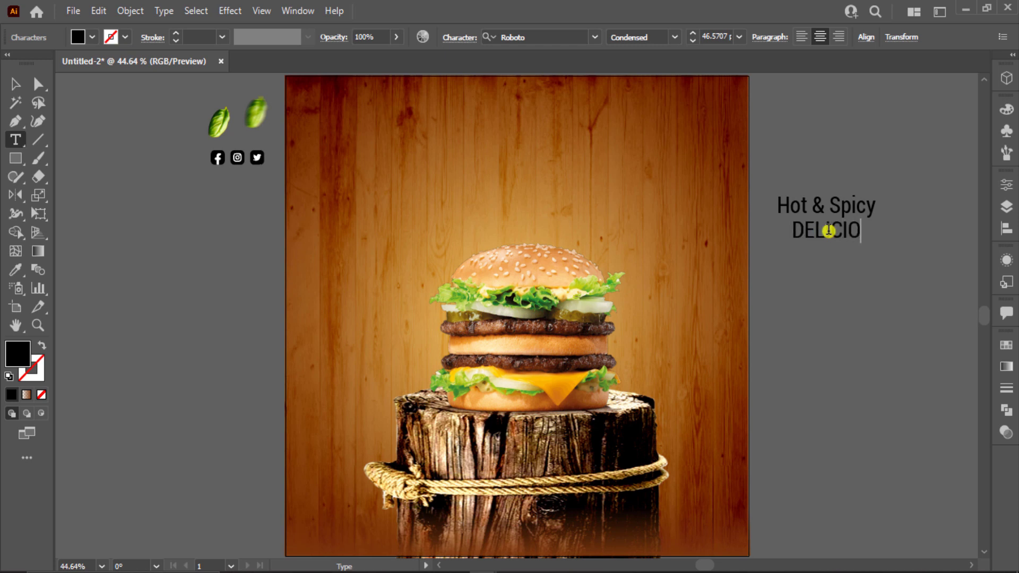
type("US")
left_click(15, 84)
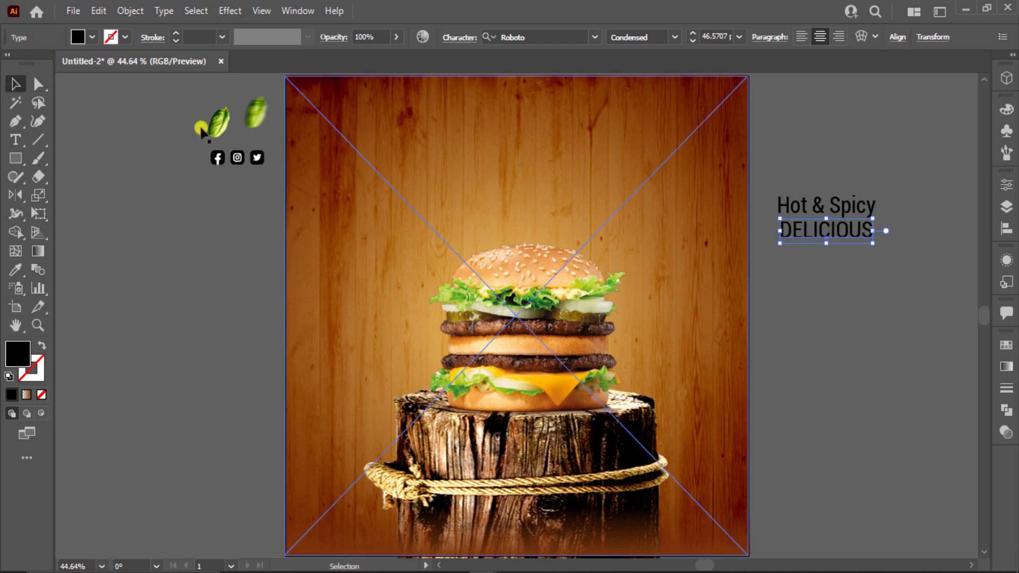
left_click(858, 260)
mouse_move(854, 233)
left_mouse_down()
mouse_move(860, 267)
mouse_move(843, 262)
left_mouse_up()
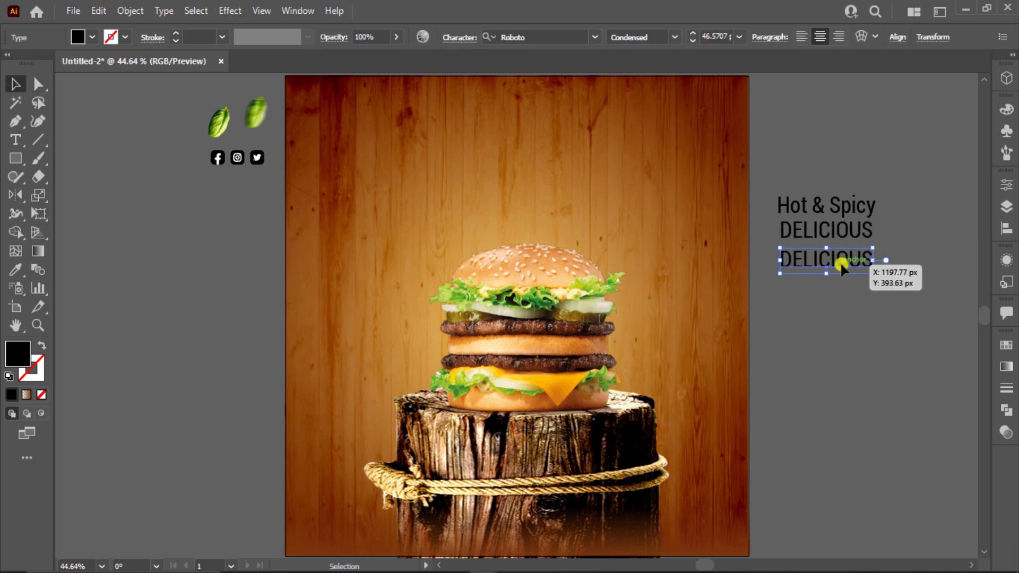
double_click(840, 262)
type("BURGER")
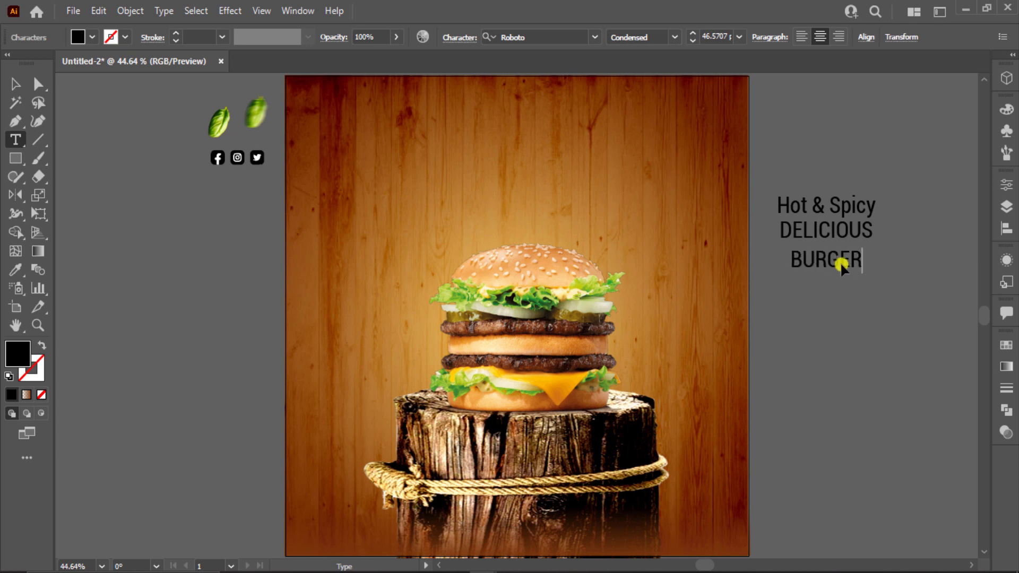
key("Escape")
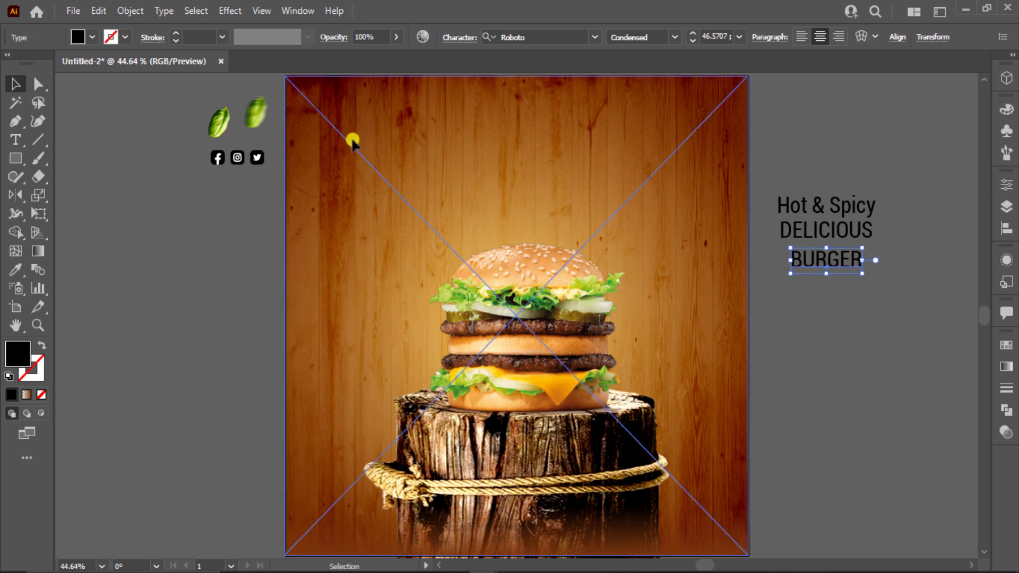
left_click(854, 232)
Set DELICIOUS in Cheddar Gothic Rough.
left_click(546, 42)
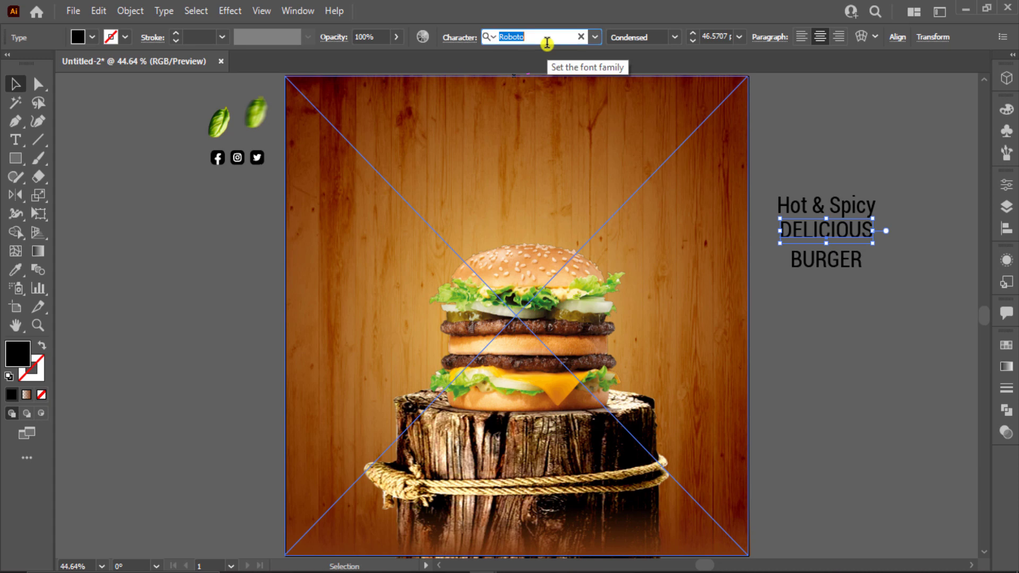
type("che")
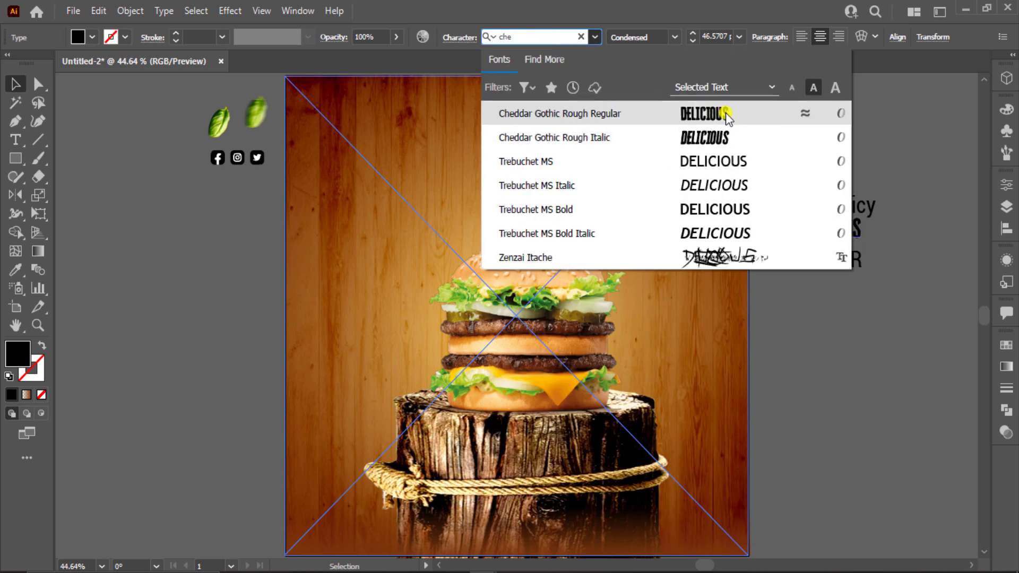
left_click(725, 113)
Set BURGER in Dopestyle and retype it as 'Burger'.
left_click(829, 259)
left_click(544, 39)
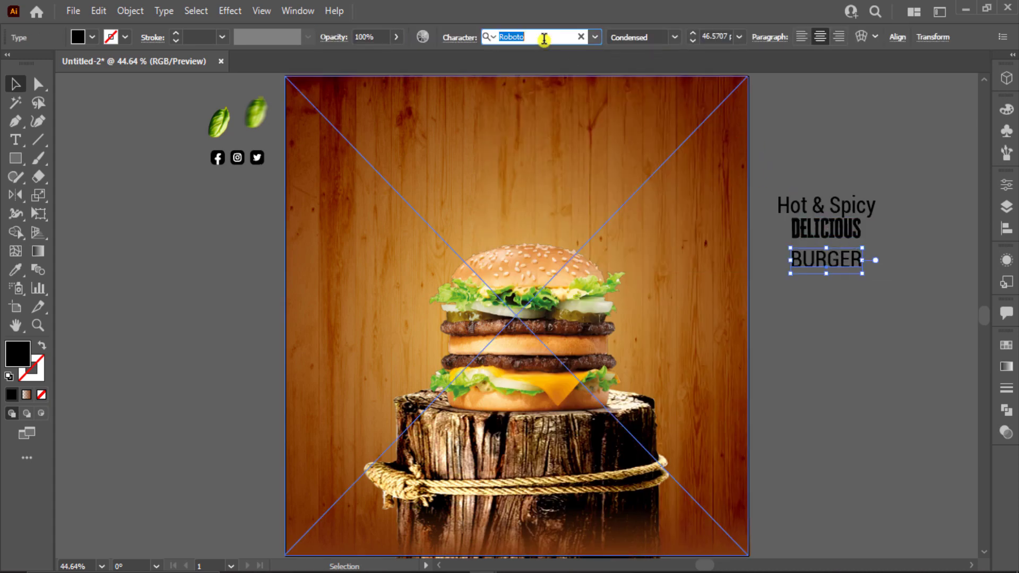
type("do")
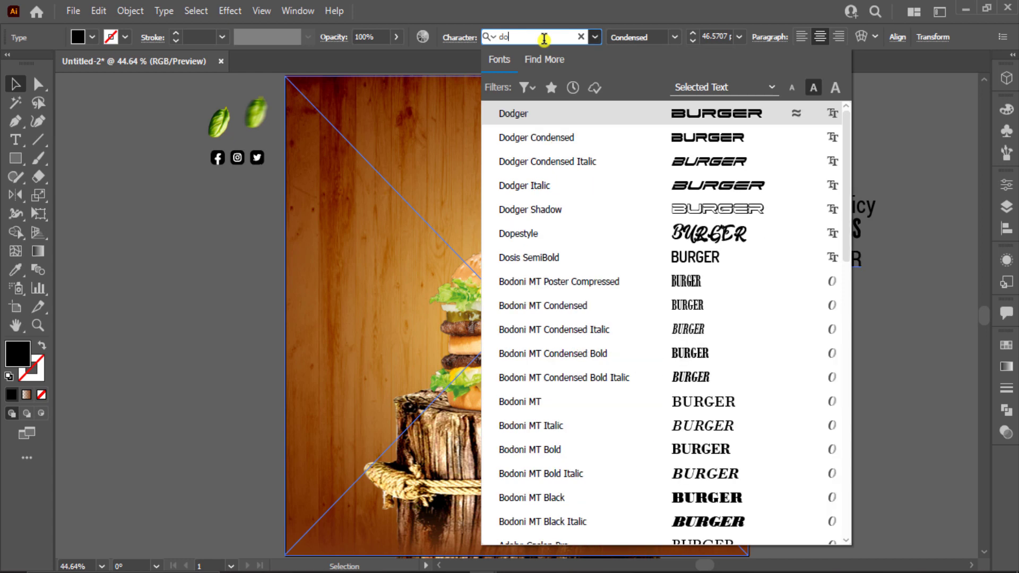
type("pe")
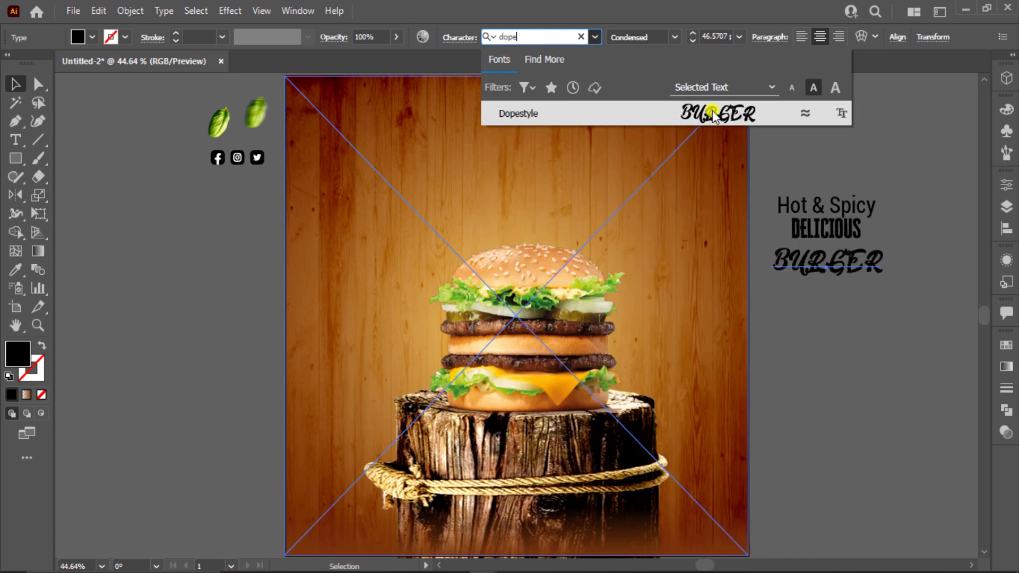
left_click(713, 113)
left_click(779, 323)
key("t")
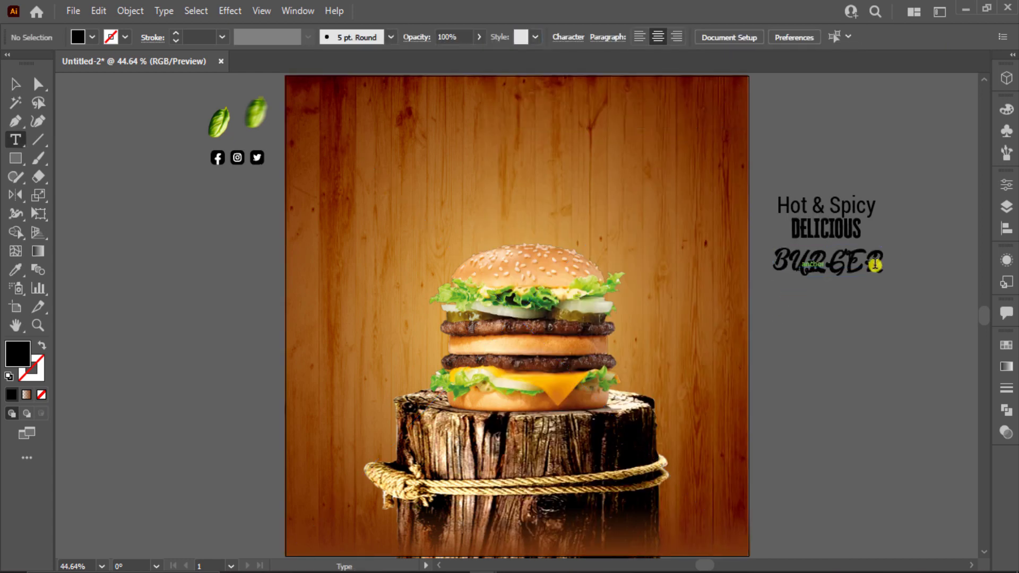
double_click(875, 264)
type("Bur")
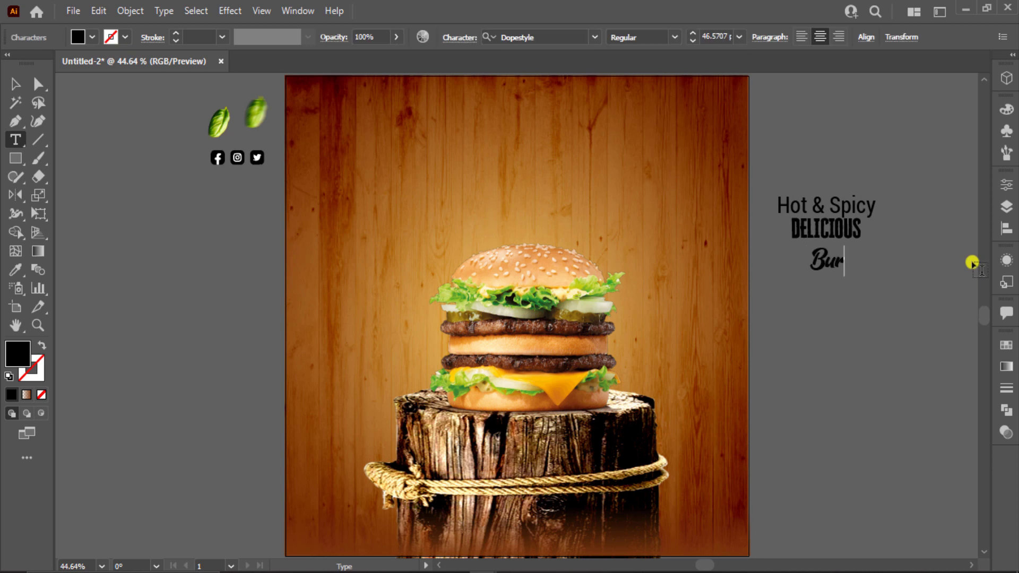
type("ger")
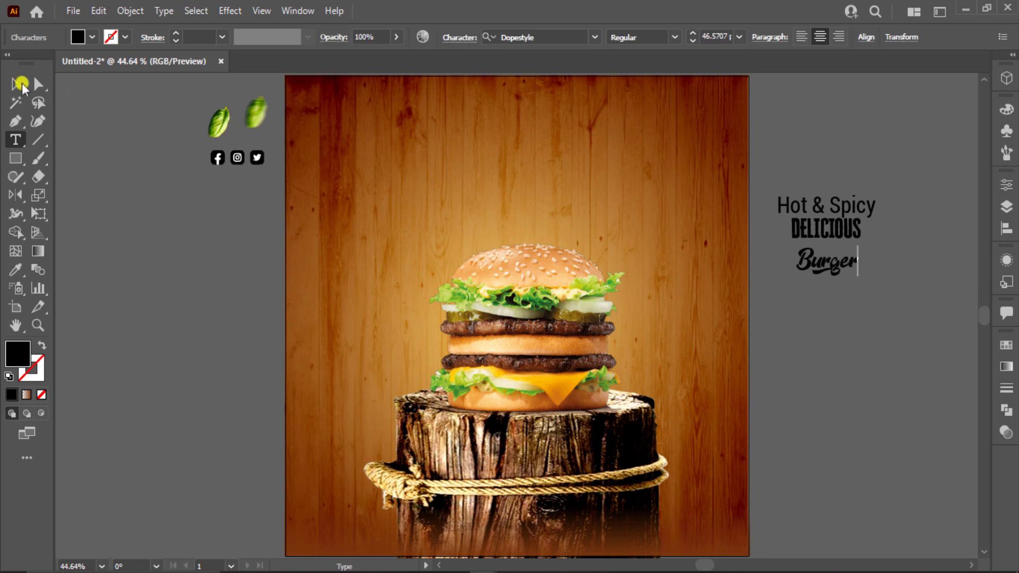
left_click(16, 84)
Set Hot & Spicy in Hey August.
left_click(829, 207)
left_click(546, 41)
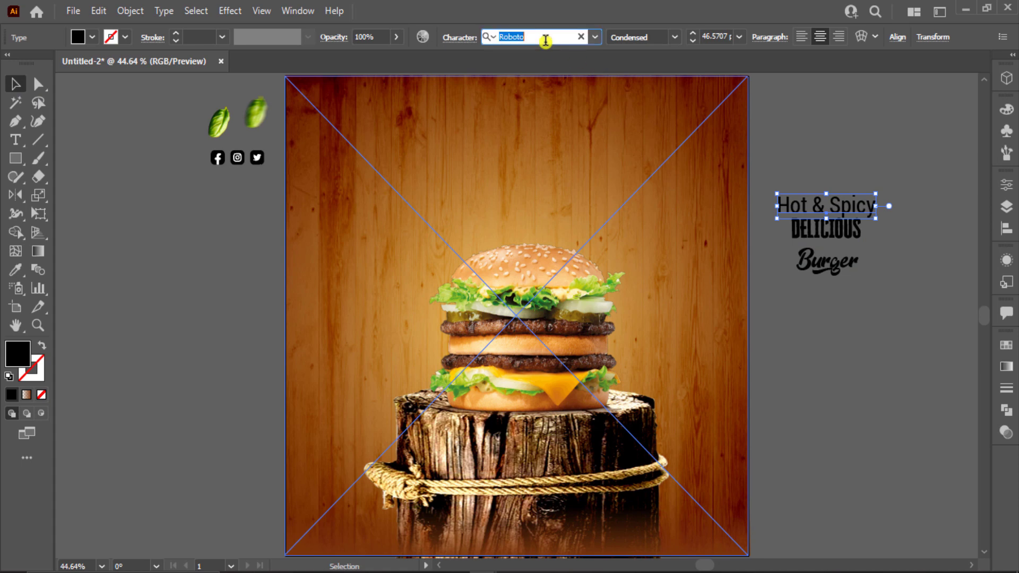
type("Hy")
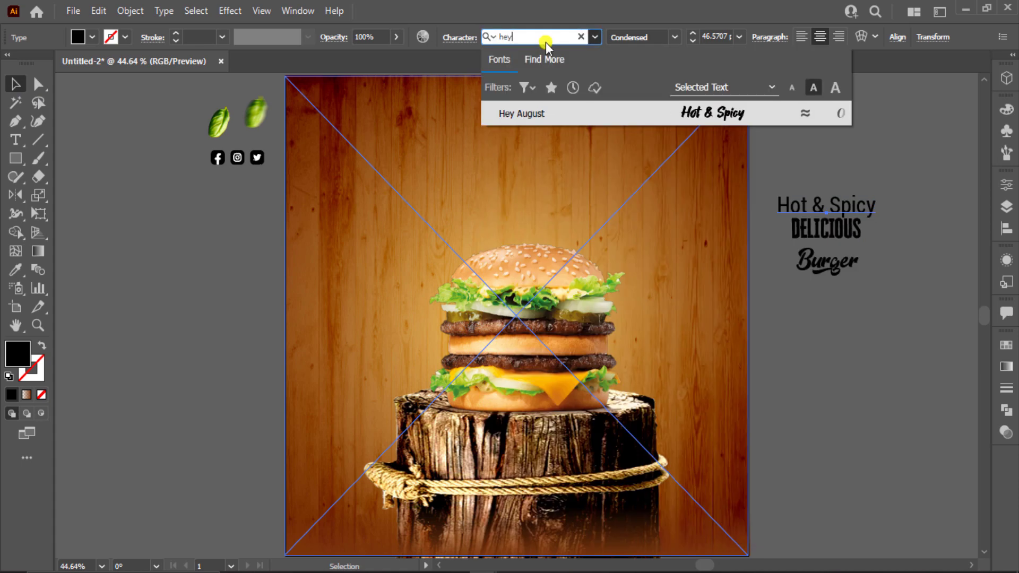
left_click(701, 102)
left_click(837, 277)
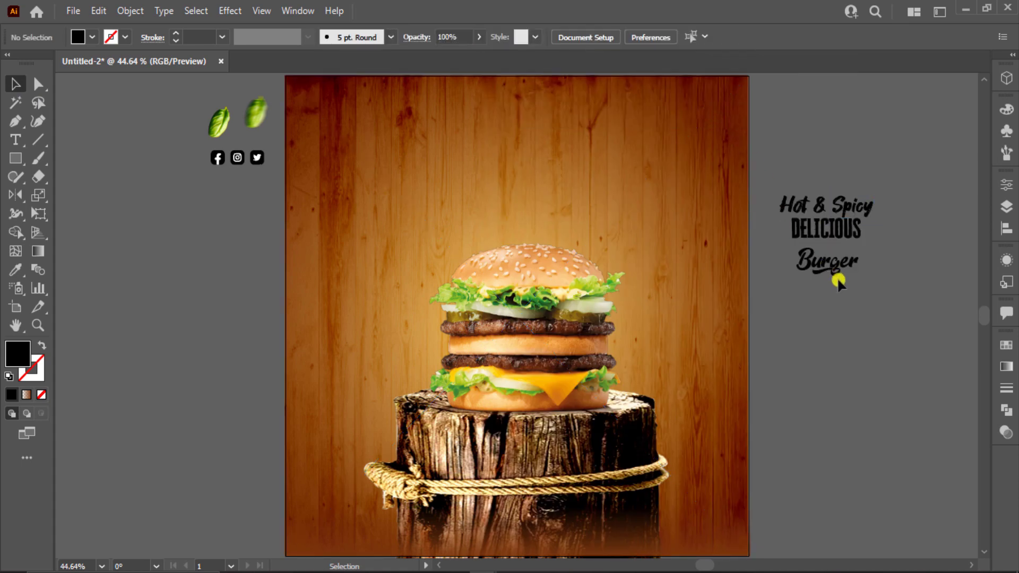
left_click(839, 279)
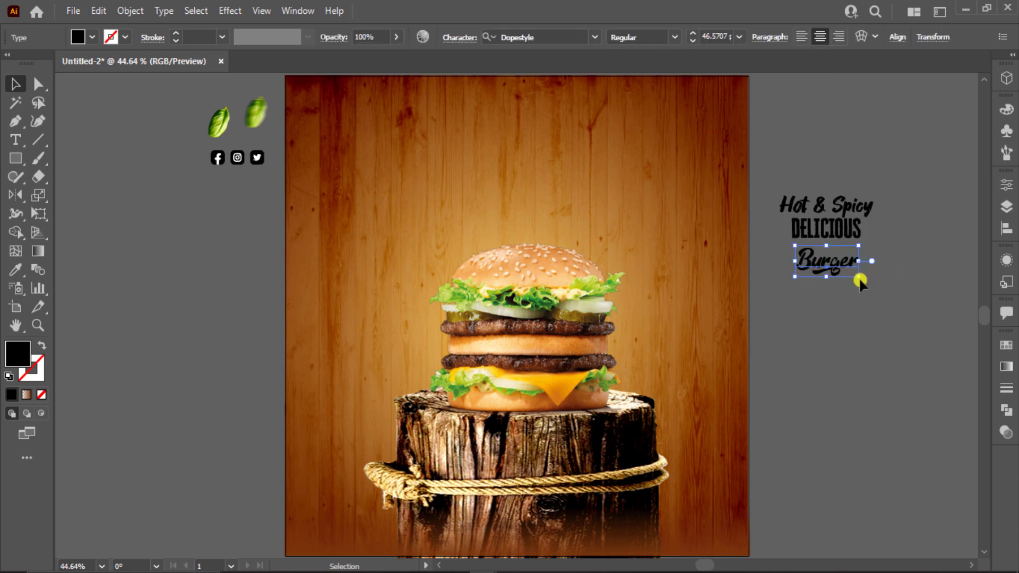
Enlarge Burger, set a larger DELICIOUS above it, and move Hot & Spicy on top.
left_click_drag(860, 281, 913, 317)
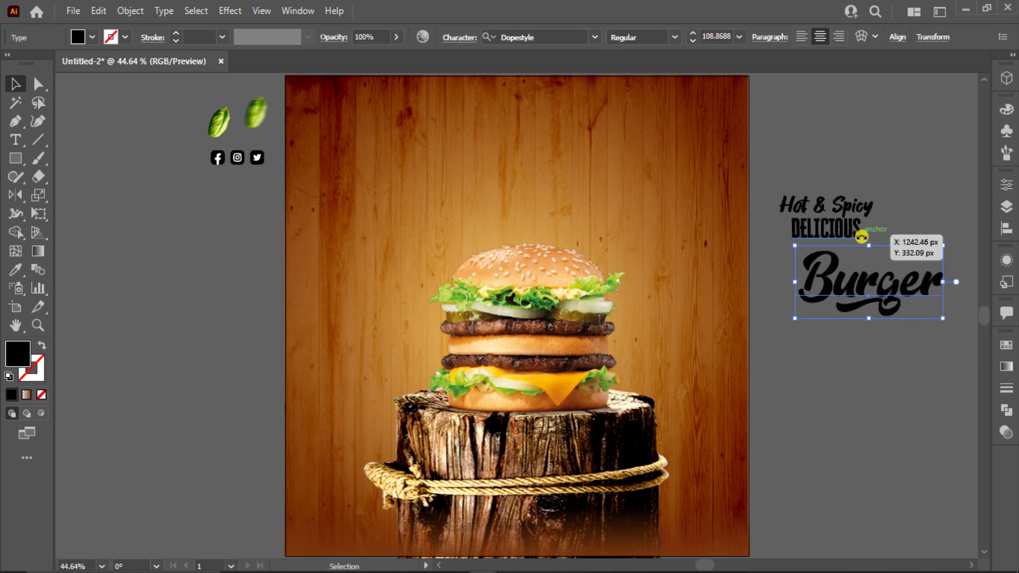
mouse_move(846, 230)
left_mouse_down()
mouse_move(898, 256)
mouse_move(935, 235)
left_mouse_up()
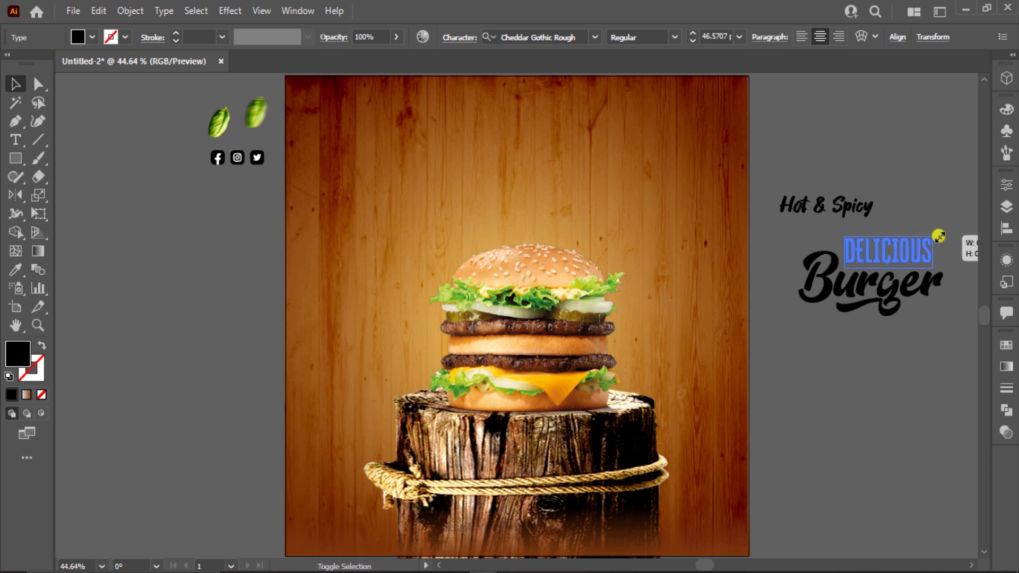
mouse_move(863, 208)
left_mouse_down()
mouse_move(883, 212)
mouse_move(880, 223)
mouse_move(863, 210)
left_mouse_up()
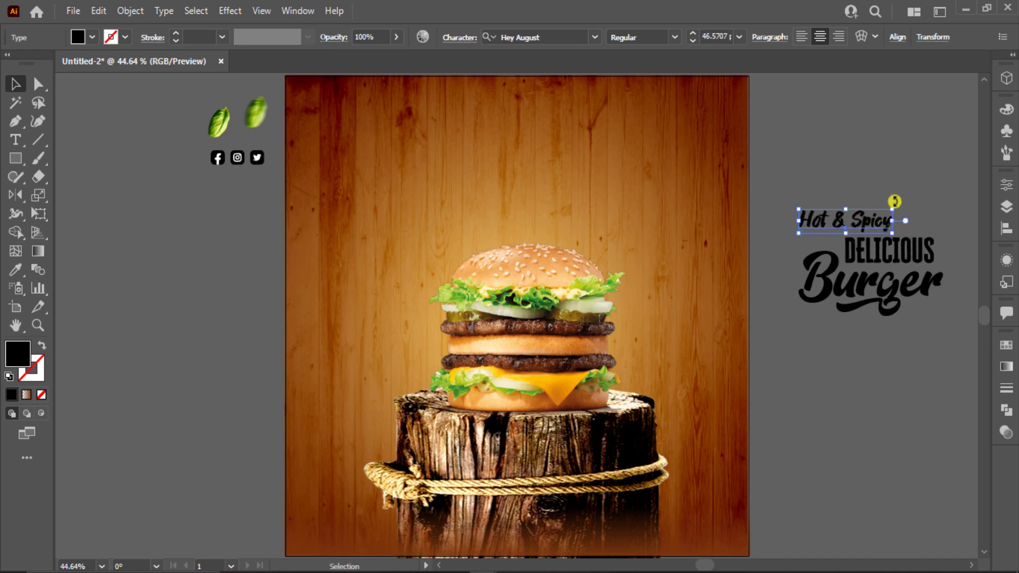
scroll(895, 198, "up", 3)
mouse_move(718, 236)
left_mouse_down()
mouse_move(725, 241)
mouse_move(667, 241)
mouse_move(698, 229)
mouse_move(730, 245)
left_mouse_up()
Fine-tune Burger's position and shrink Hot & Spicy to 37.267 pt.
left_click(794, 189)
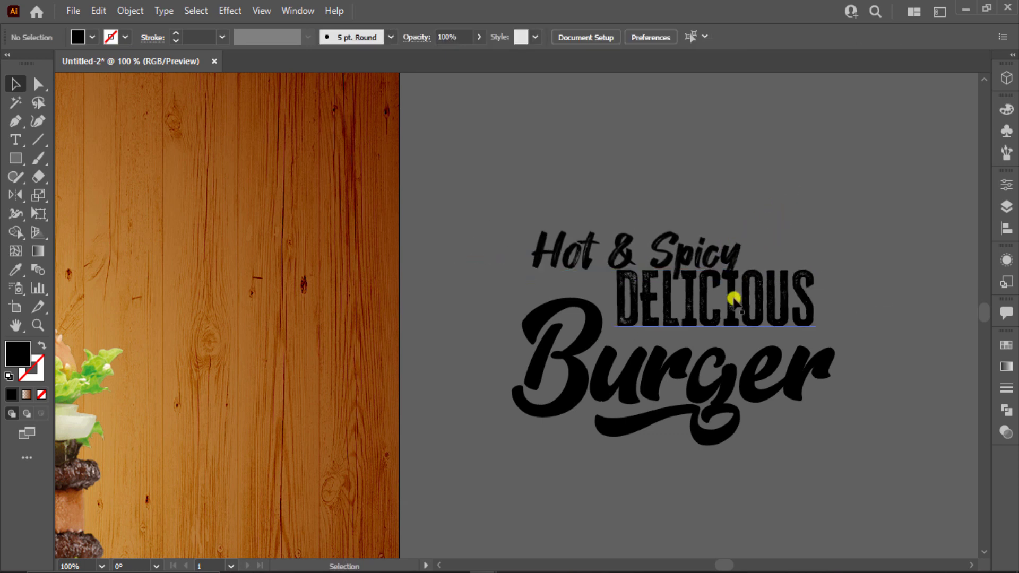
mouse_move(732, 309)
left_mouse_down()
mouse_move(727, 296)
mouse_move(742, 320)
left_mouse_up()
left_click(792, 223)
left_click_drag(726, 385, 736, 372)
left_click(690, 249)
mouse_move(741, 232)
left_mouse_down()
mouse_move(715, 234)
mouse_move(708, 256)
left_mouse_up()
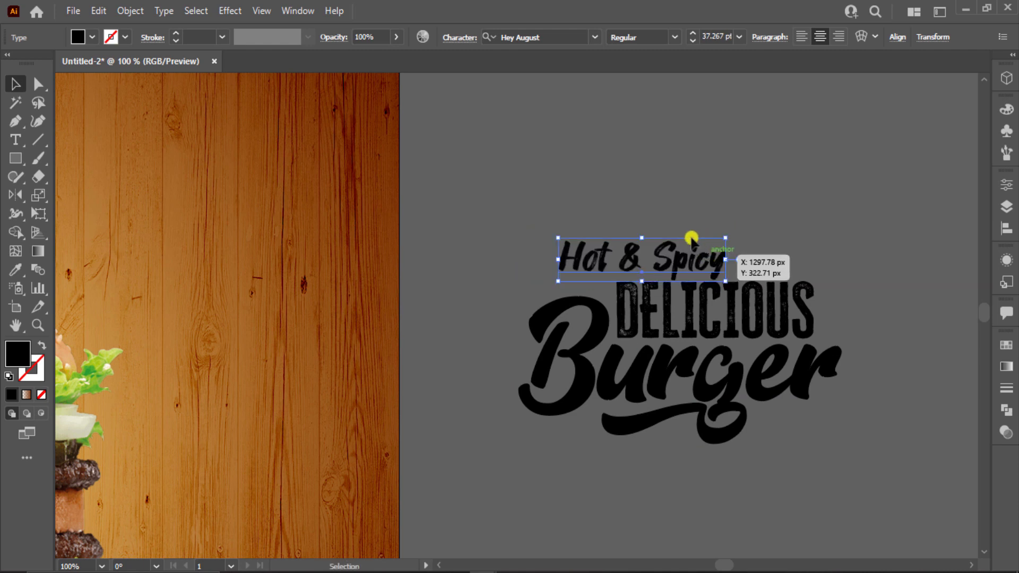
left_click(645, 188)
Make the Burger headline word white.
left_click(637, 389)
left_click(91, 37)
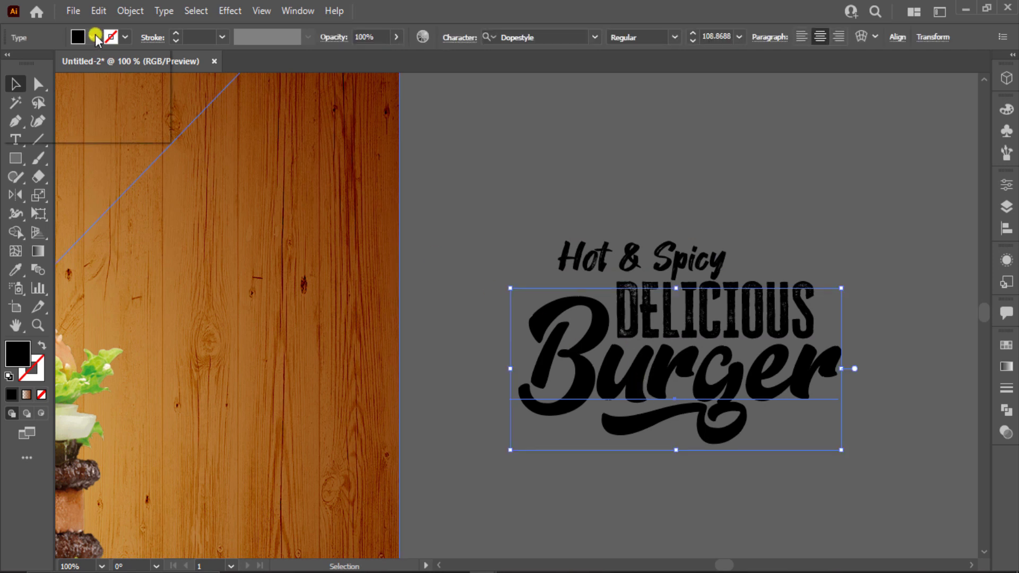
left_click(128, 101)
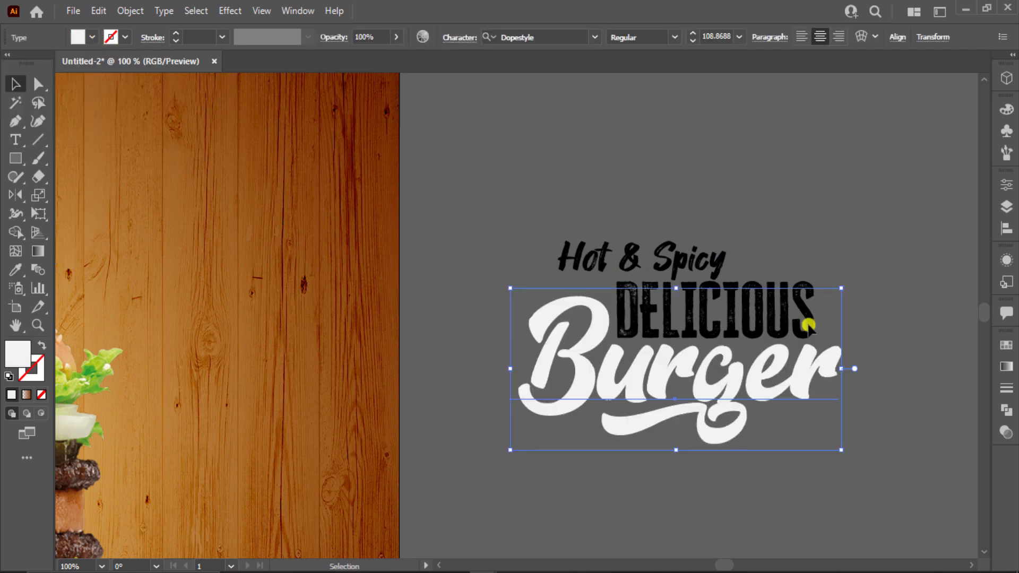
left_click_drag(822, 265, 807, 293)
left_click(826, 240)
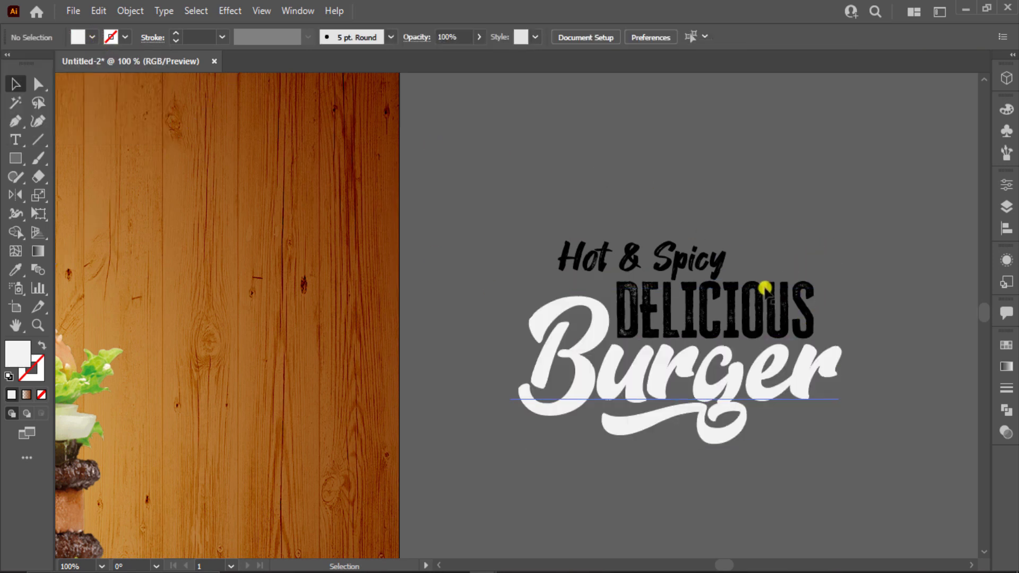
left_click(731, 304)
left_click(735, 266)
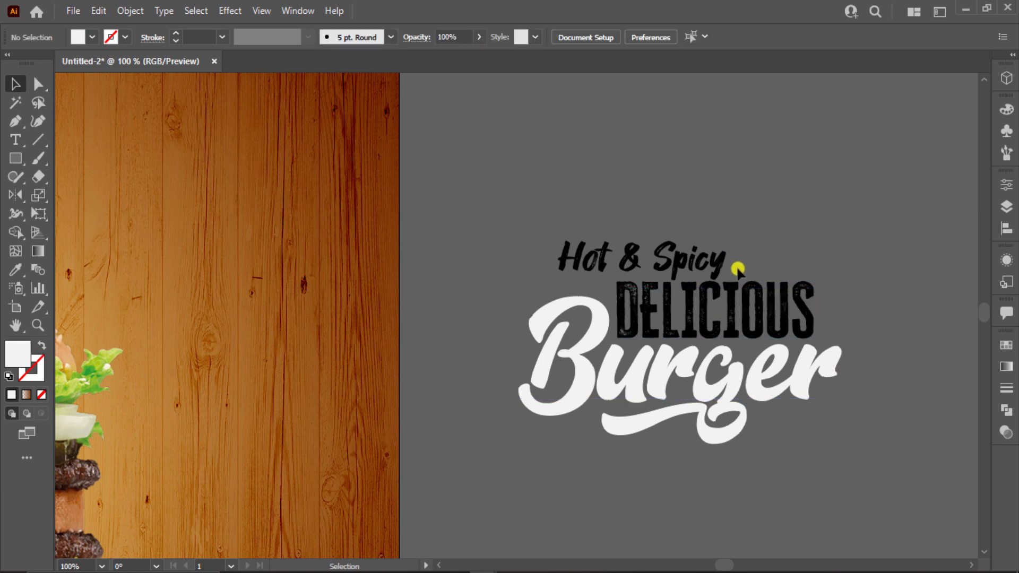
Recolour DELICIOUS yellow.
left_click(735, 286)
left_click(93, 37)
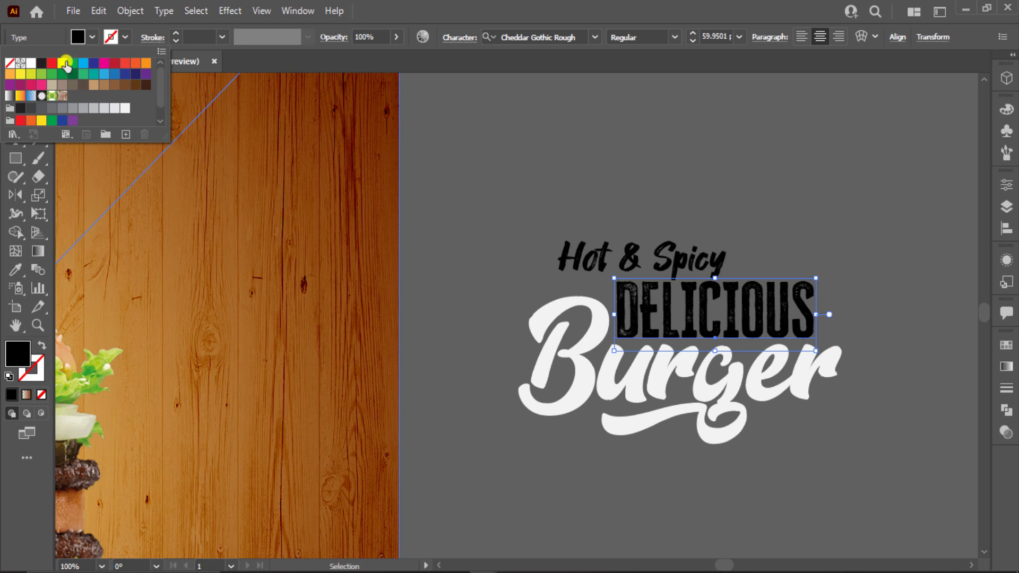
left_click(66, 63)
key("Escape")
Make the Hot & Spicy line white, then deselect everything.
left_click(562, 257)
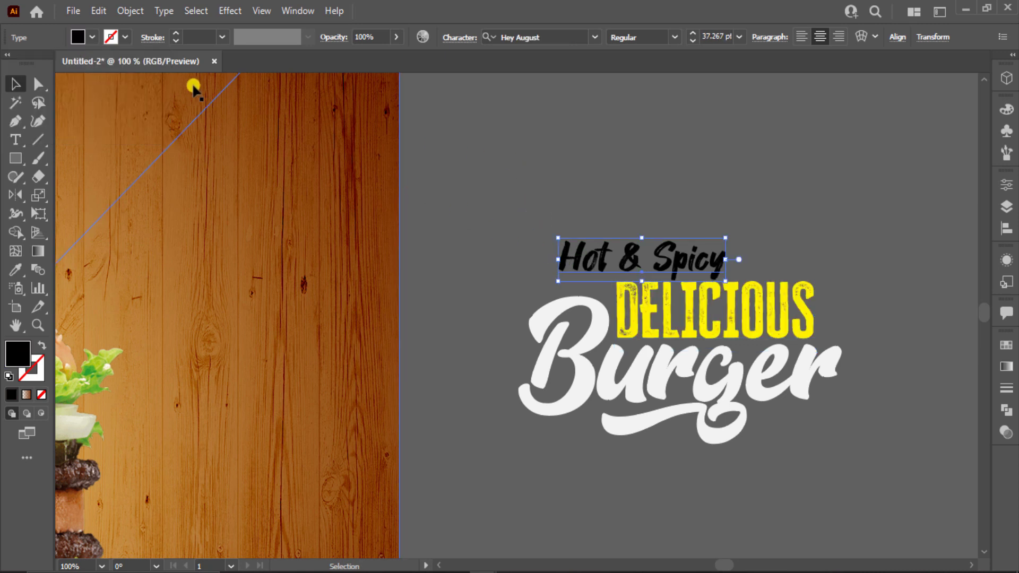
left_click(88, 38)
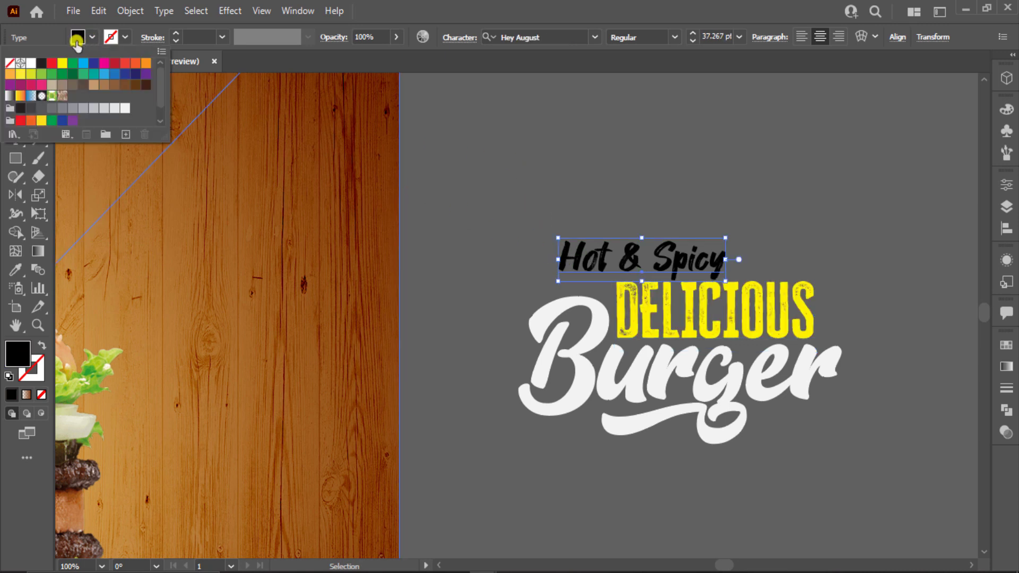
left_click(33, 64)
key("Escape")
left_click_drag(515, 149, 328, 220)
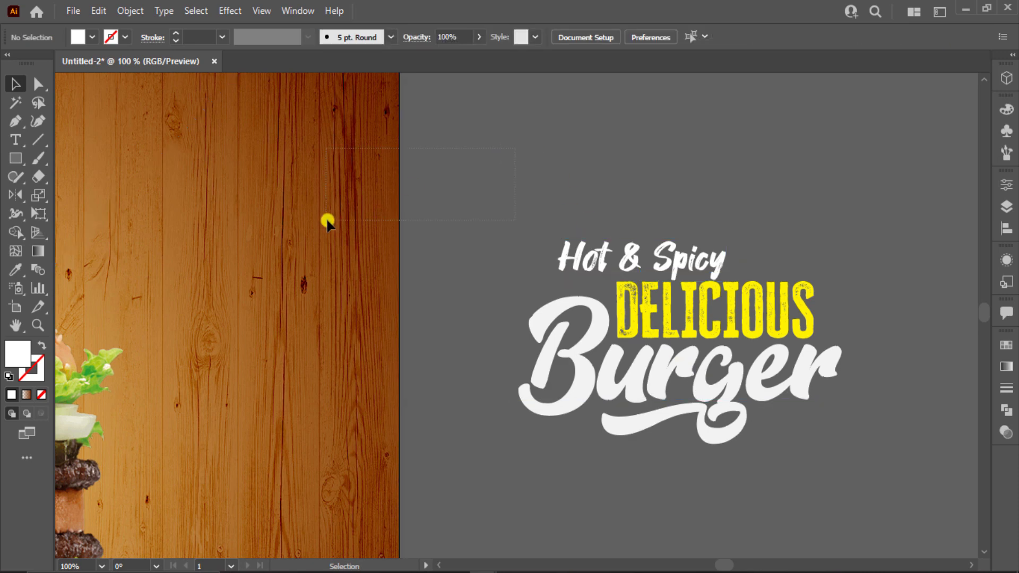
key("ctrl+shift+a")
Move the headline onto the poster above the burger, enlarge it and tilt it counter-clockwise.
left_click(759, 426)
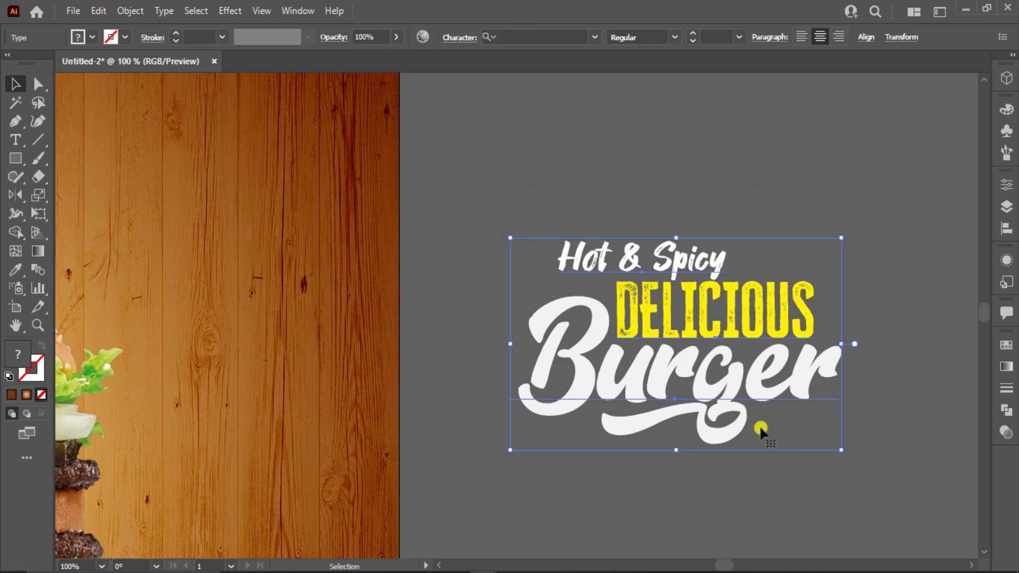
key("ctrl+0")
mouse_move(889, 304)
left_mouse_down()
mouse_move(550, 224)
mouse_move(559, 205)
mouse_move(637, 235)
left_mouse_up()
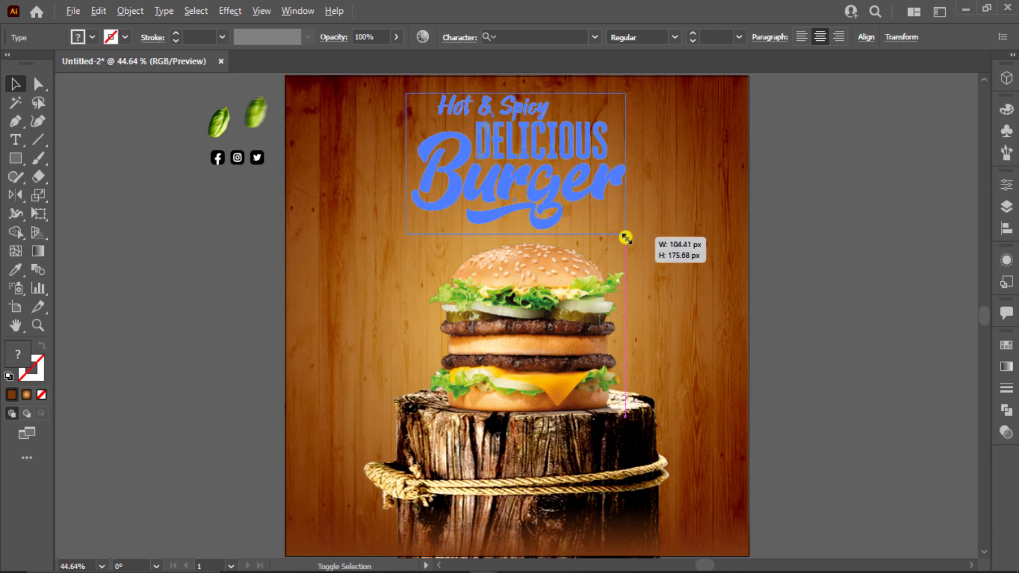
left_click_drag(568, 206, 571, 211)
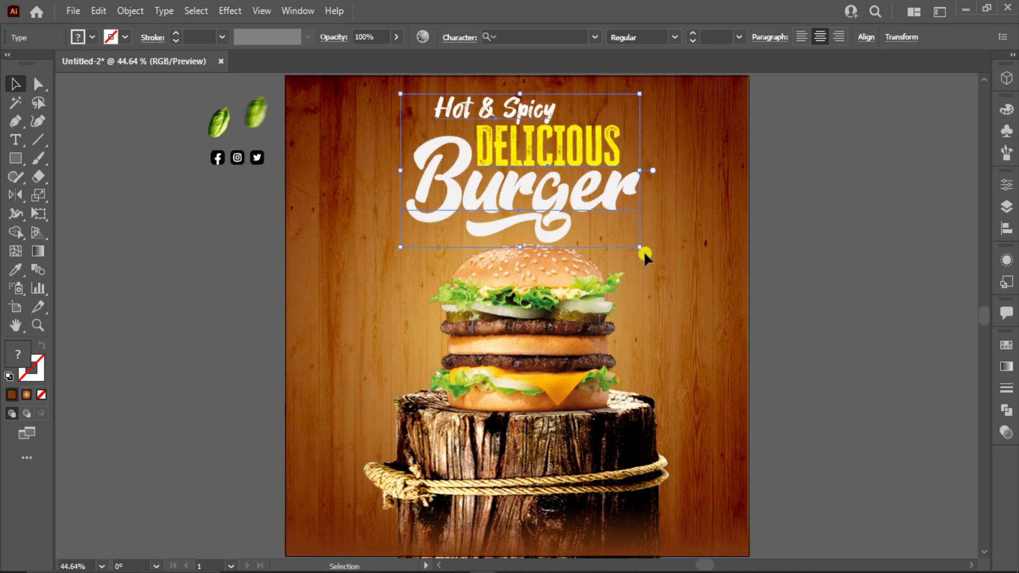
left_click_drag(645, 251, 656, 230)
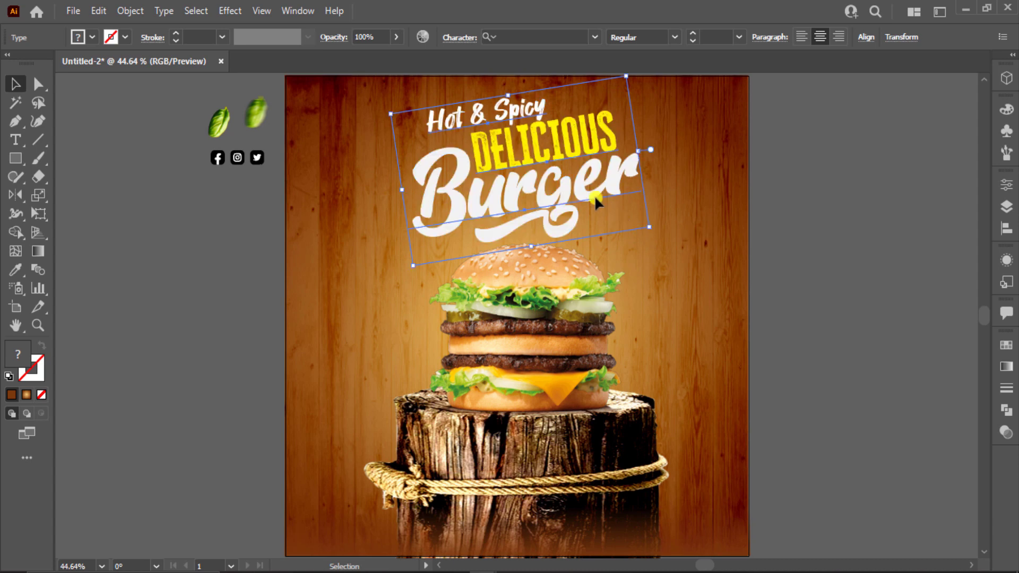
Fine-tune the headline's position and tilt, then group its words.
left_click_drag(594, 196, 598, 202)
scroll(606, 223, "up", 1)
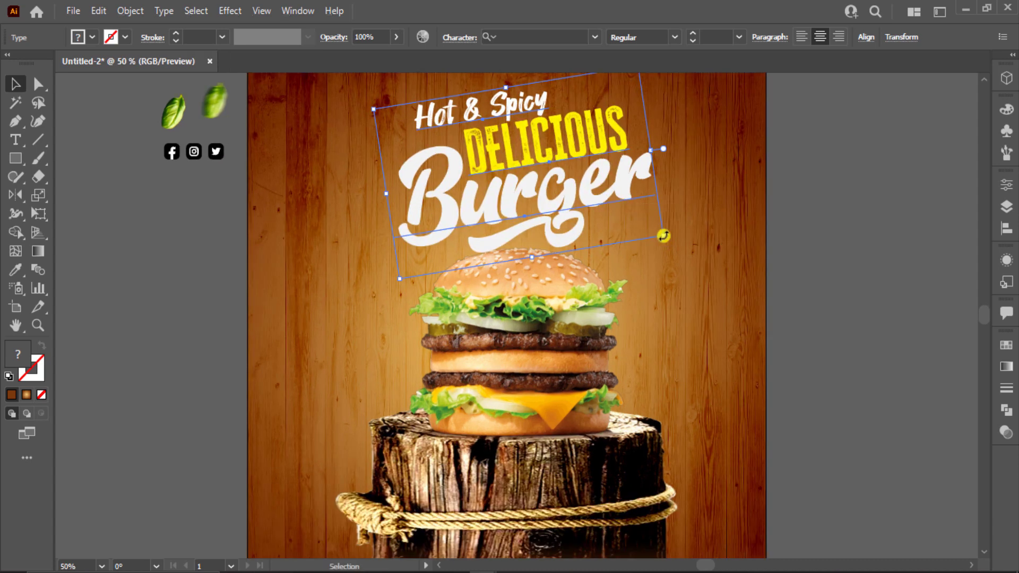
left_click_drag(664, 235, 659, 234)
scroll(660, 234, "up", 1)
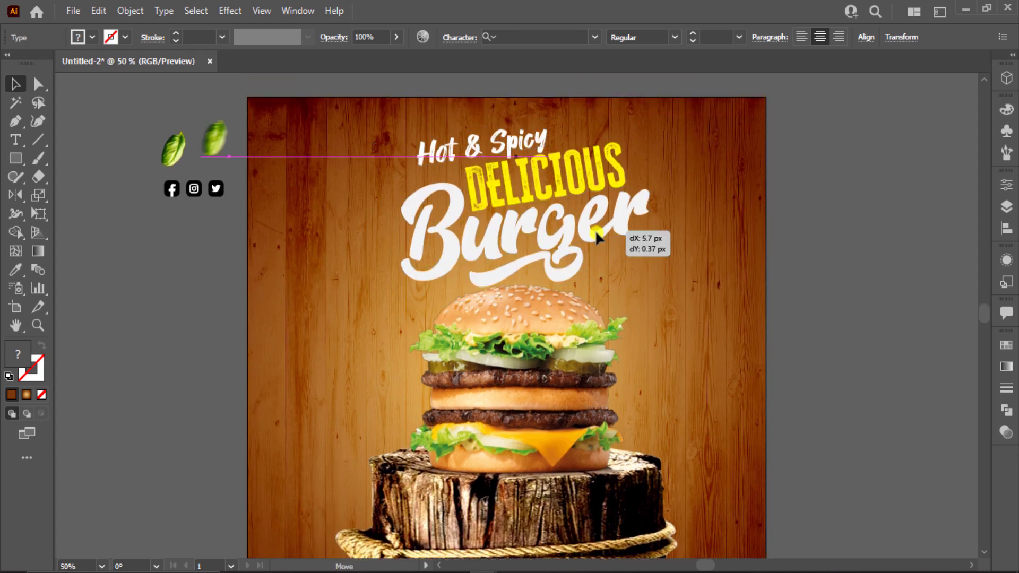
key("ctrl+shift")
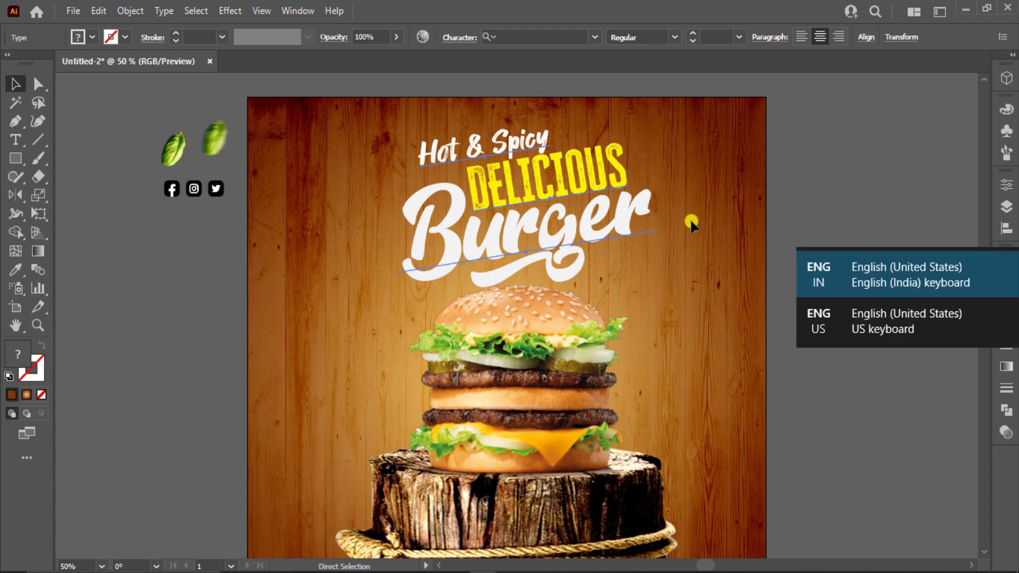
key("ctrl")
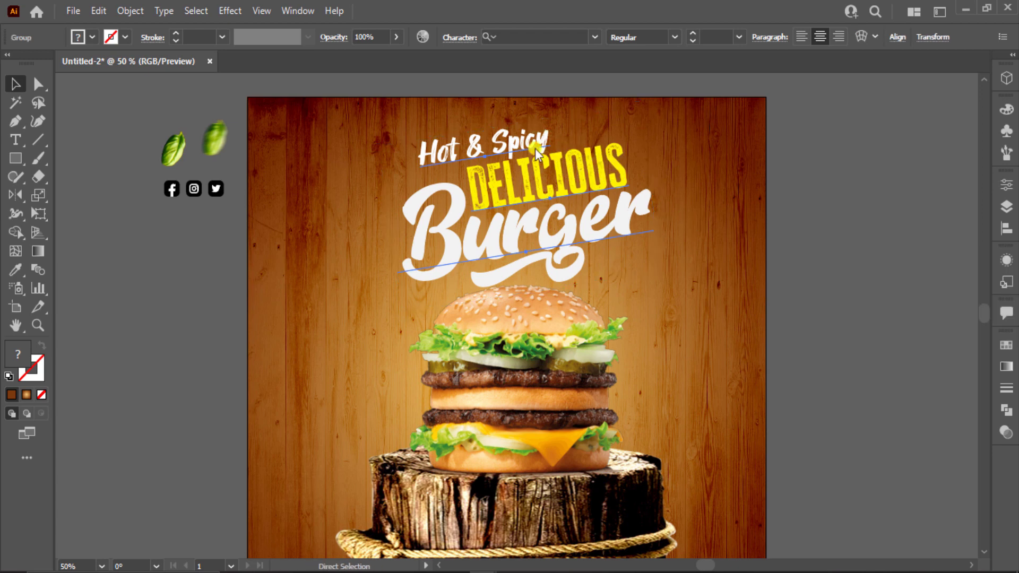
Add a Multiply drop shadow (95% opacity, 6 px offsets and blur) to the headline.
left_click(227, 12)
mouse_move(250, 186)
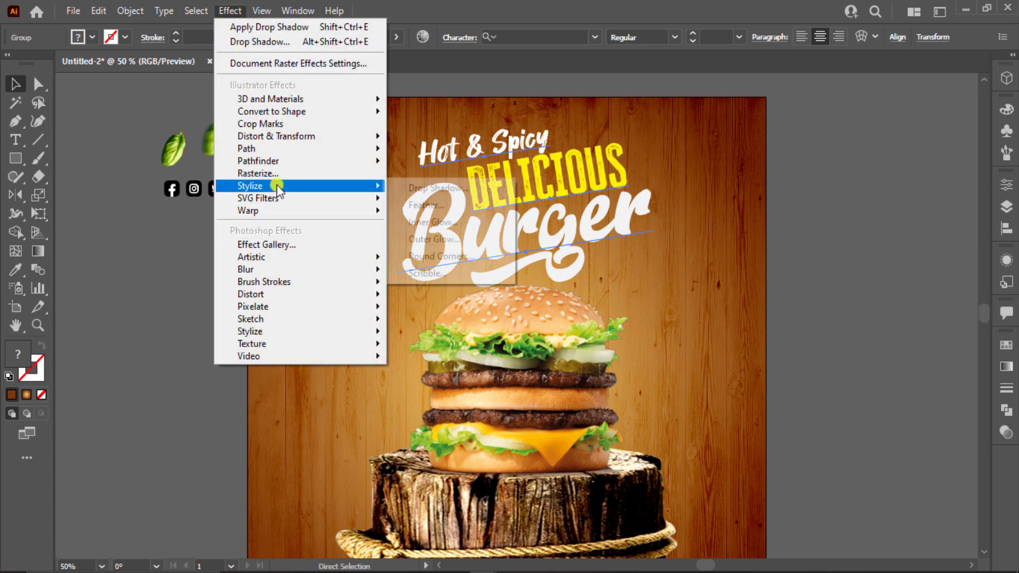
left_click(435, 188)
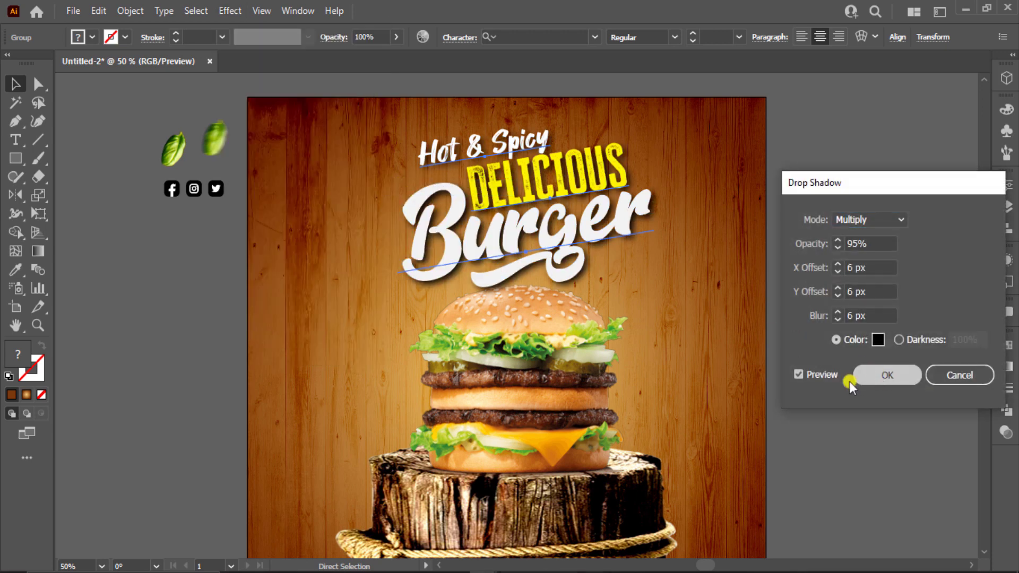
left_click(881, 373)
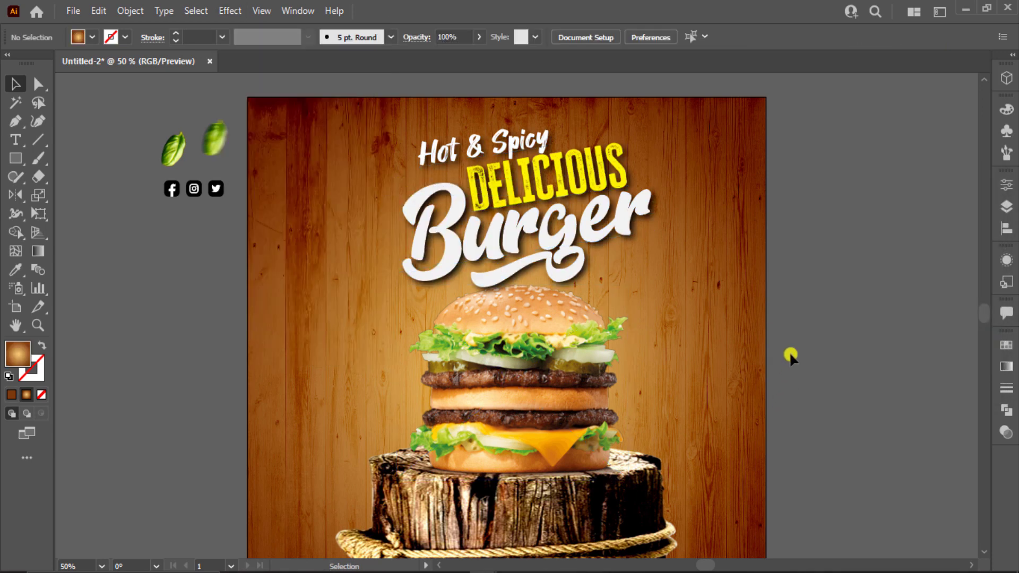
scroll(792, 338, "down", 1)
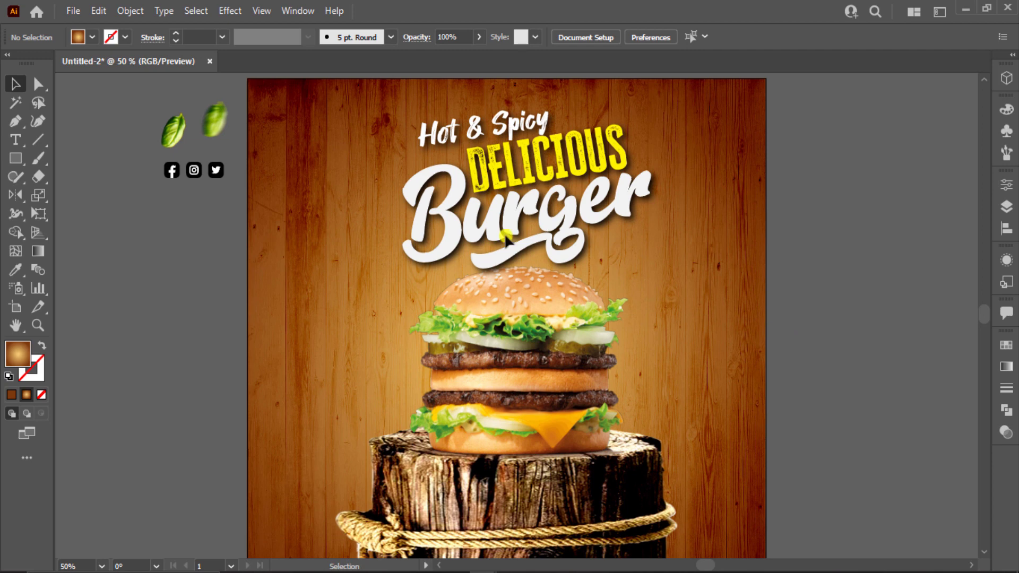
left_click_drag(207, 133, 212, 131)
right_click(215, 130)
mouse_move(257, 242)
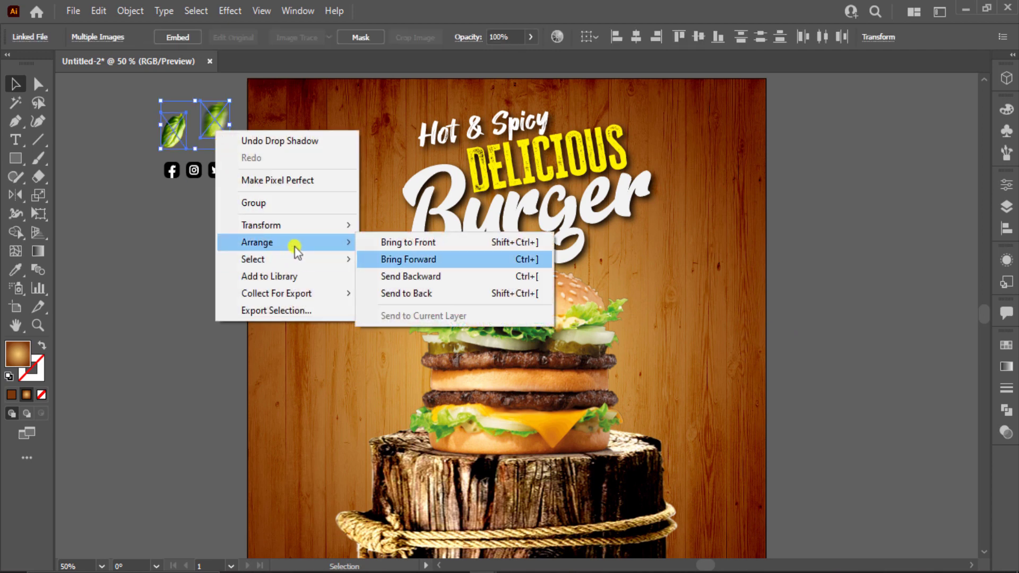
Bring the leaves to the front and place a rotated leaf on the poster's right edge.
left_click(388, 243)
left_click(195, 238)
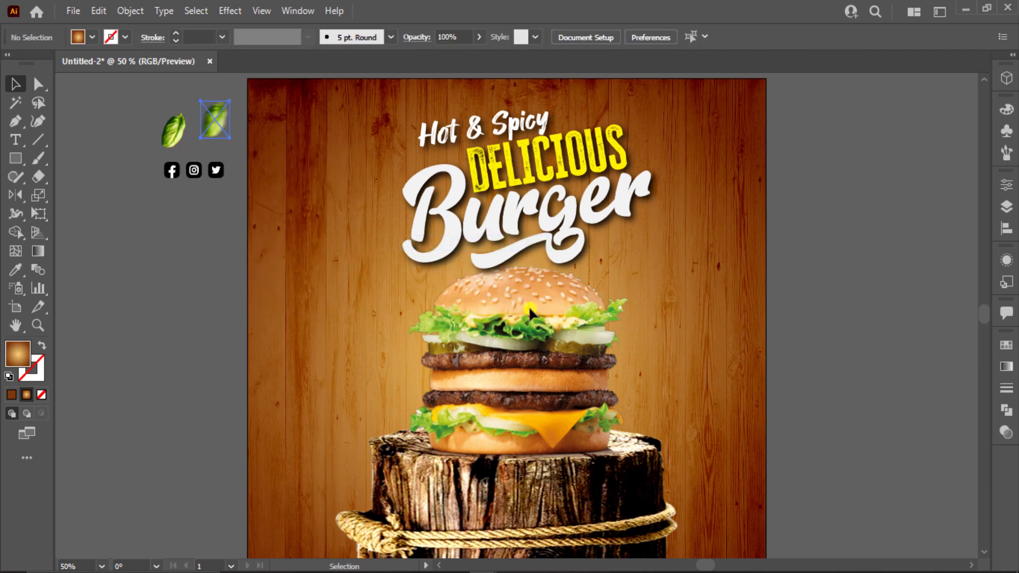
left_click_drag(223, 134, 795, 347)
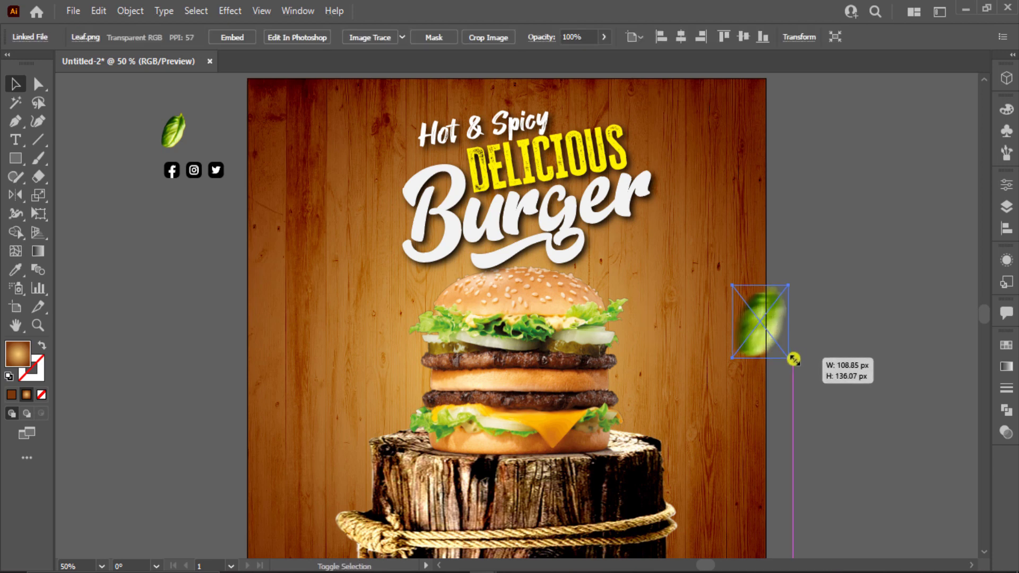
left_click_drag(799, 278, 823, 298)
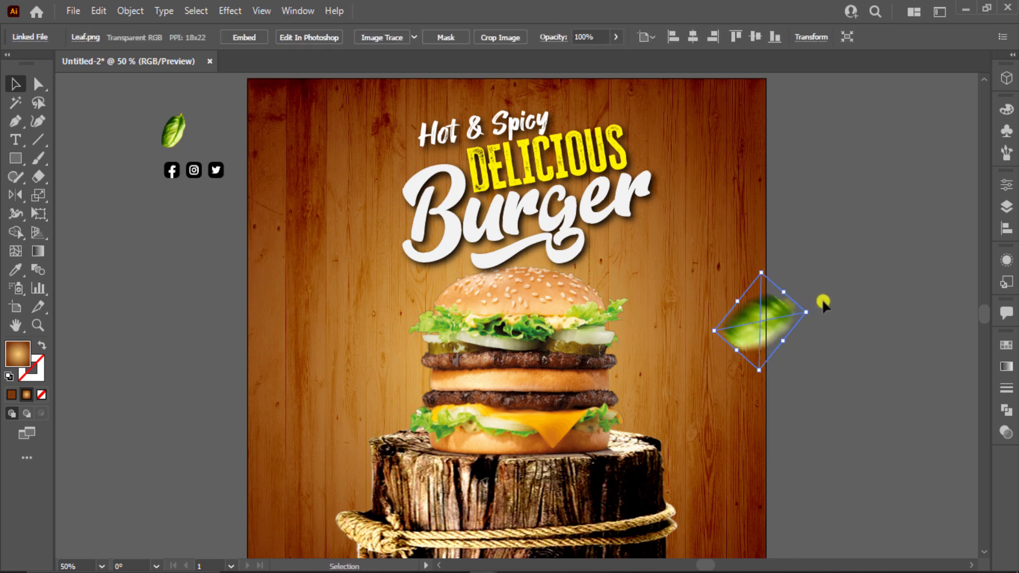
left_click(855, 266)
left_click_drag(774, 342, 777, 411)
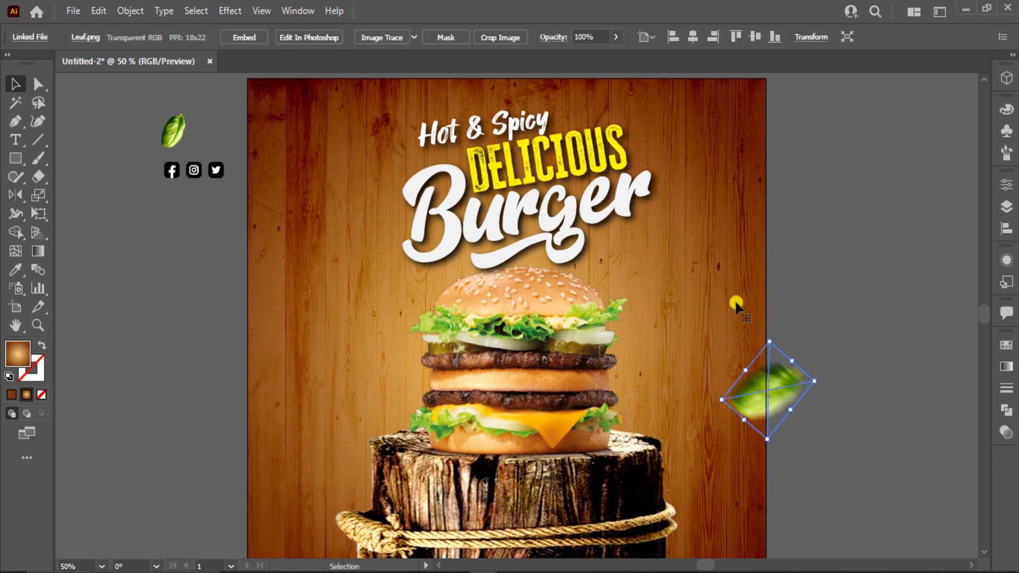
Add a large leaf copy at the lower left and a small leaf left of the burger.
scroll(737, 306, "down", 1)
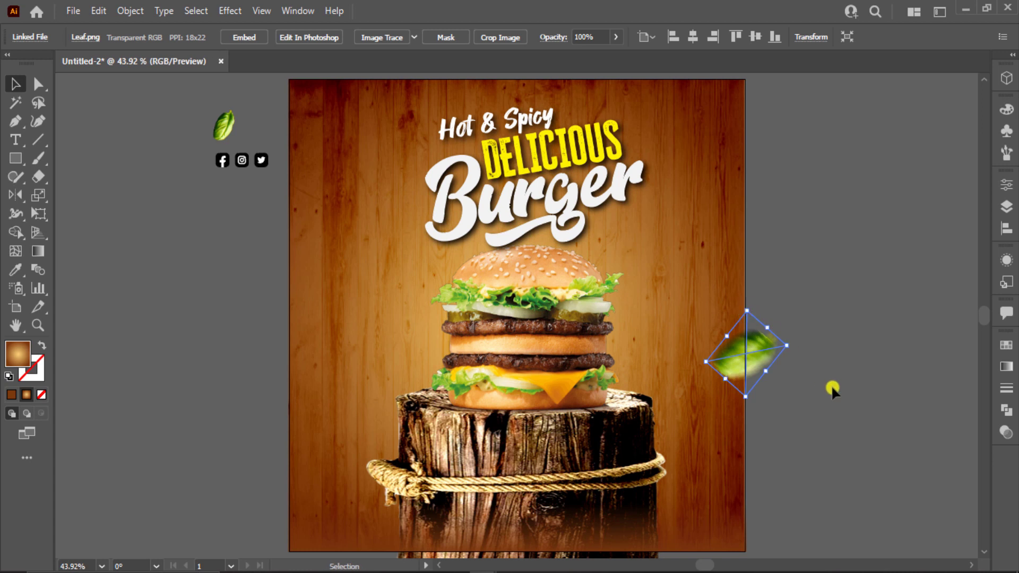
mouse_move(785, 343)
left_mouse_down()
mouse_move(341, 461)
mouse_move(173, 462)
left_mouse_up()
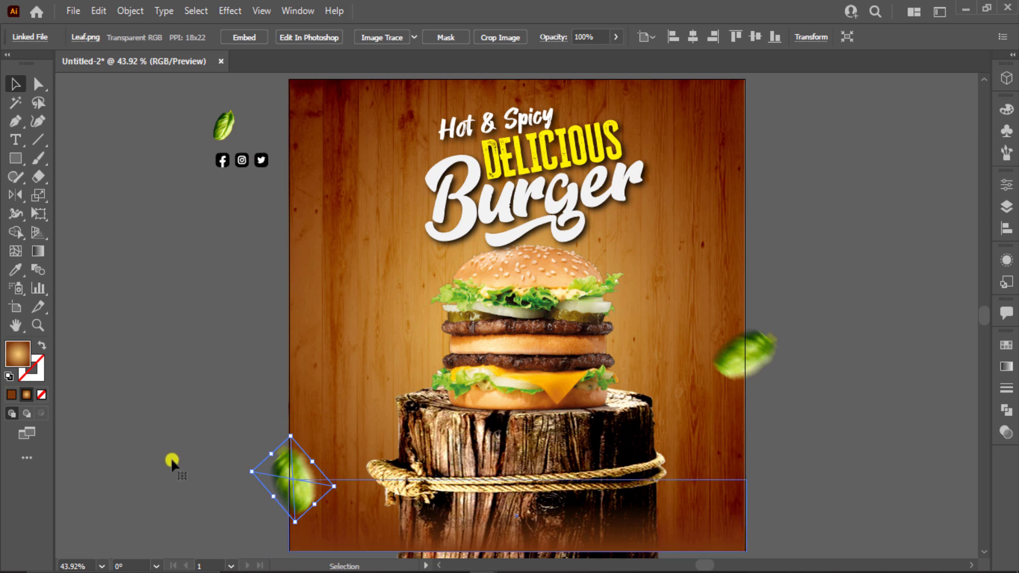
left_click_drag(292, 473, 291, 448)
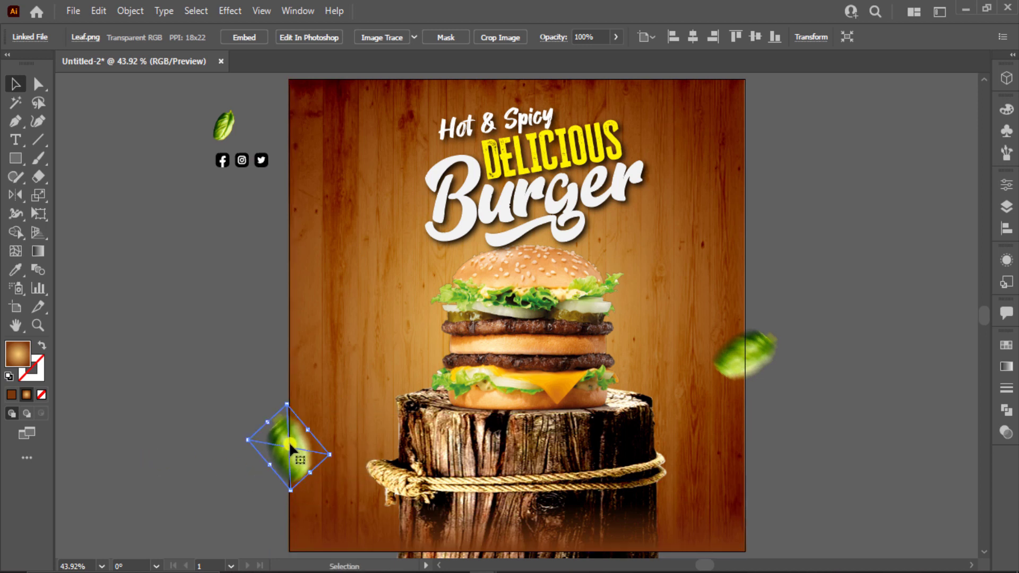
left_click(211, 305)
mouse_move(223, 123)
left_mouse_down()
mouse_move(407, 345)
mouse_move(646, 298)
mouse_move(665, 329)
left_mouse_up()
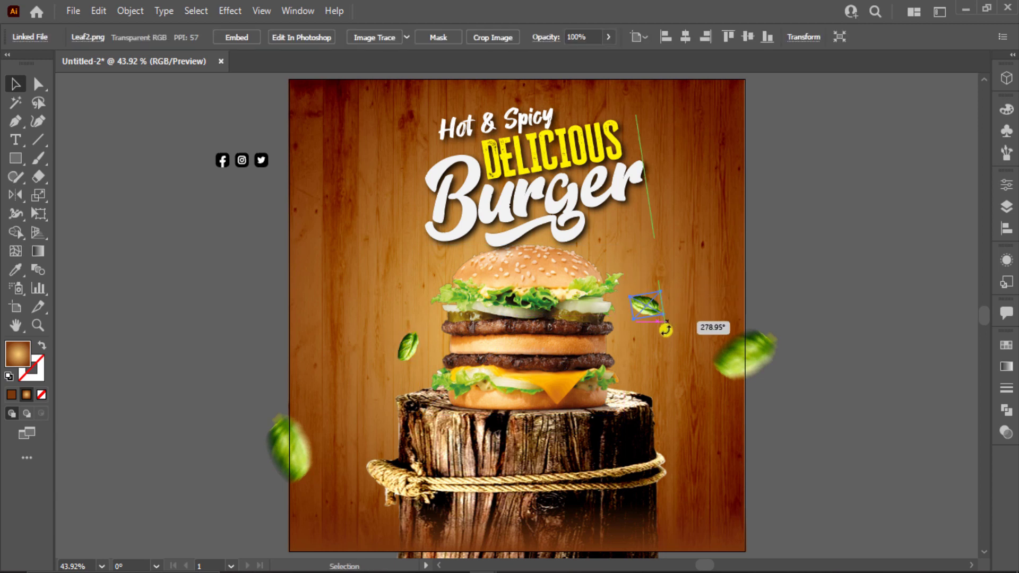
Shrink the small leaf to the left of the burger slightly.
left_click(711, 245)
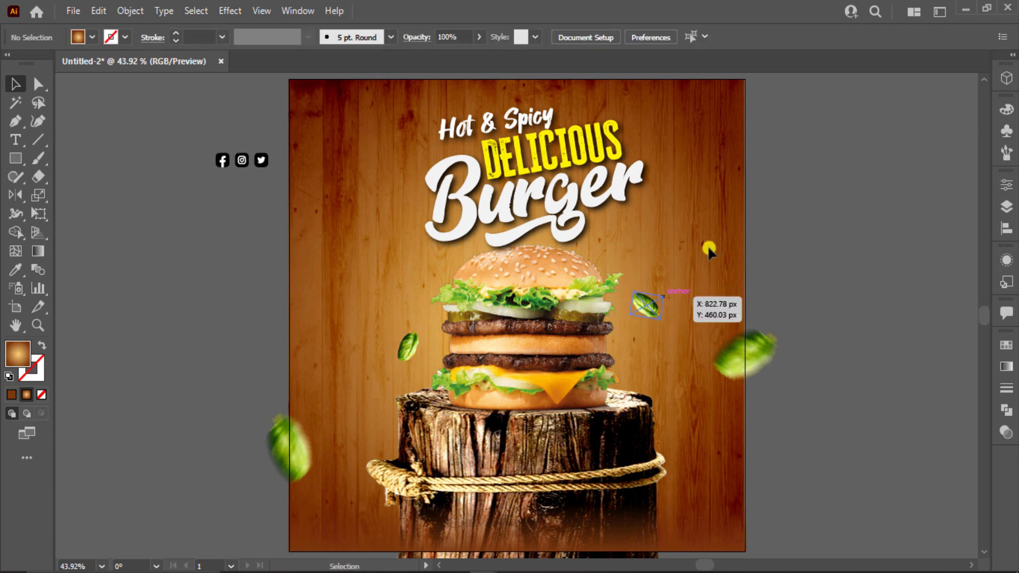
left_click(408, 357)
mouse_move(396, 361)
left_mouse_down()
mouse_move(403, 353)
mouse_move(406, 361)
left_mouse_up()
left_click(391, 346)
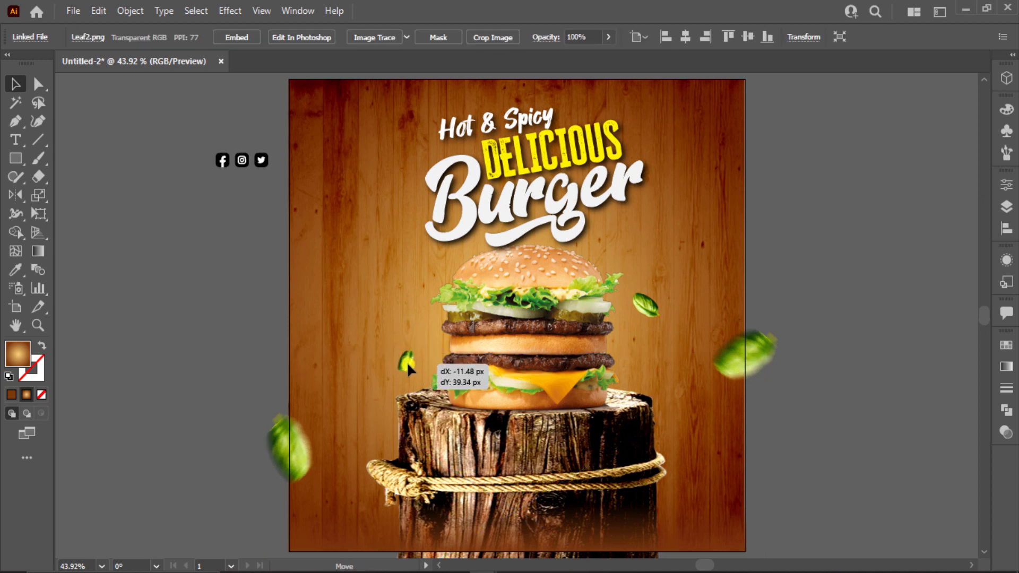
left_click(647, 301)
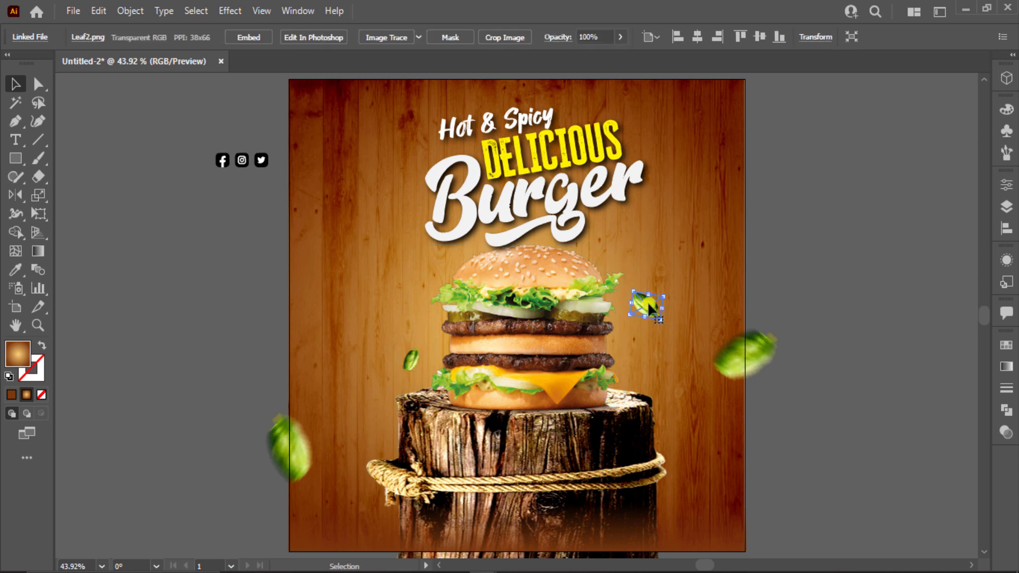
left_click(701, 284)
Add an enlarged leaf copy left of the Burger title and nudge the right-hand burger leaf.
mouse_move(413, 359)
left_mouse_down()
mouse_move(417, 195)
mouse_move(402, 176)
mouse_move(388, 206)
left_mouse_up()
left_click(369, 234)
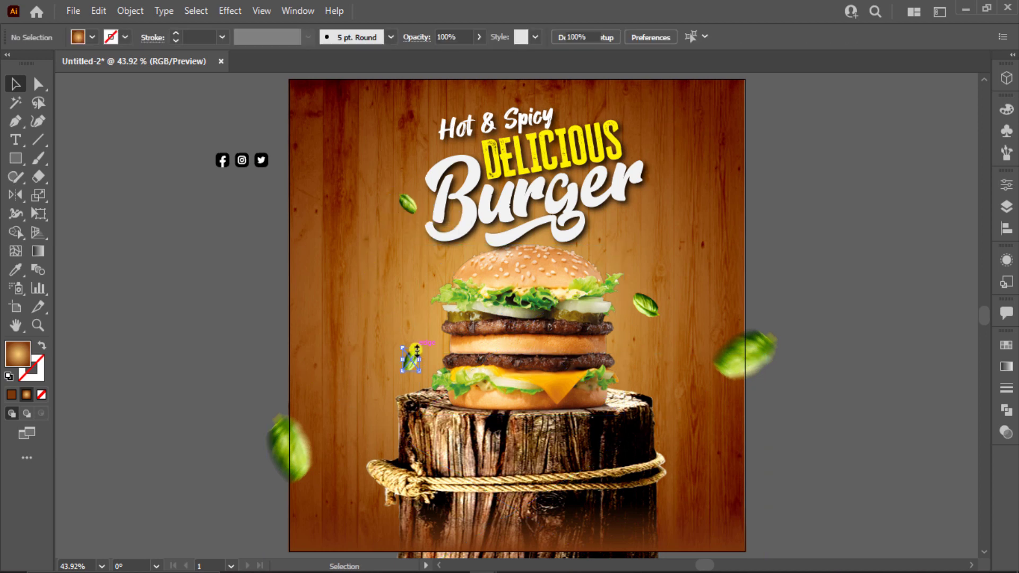
left_click_drag(410, 358, 393, 346)
left_click(349, 335)
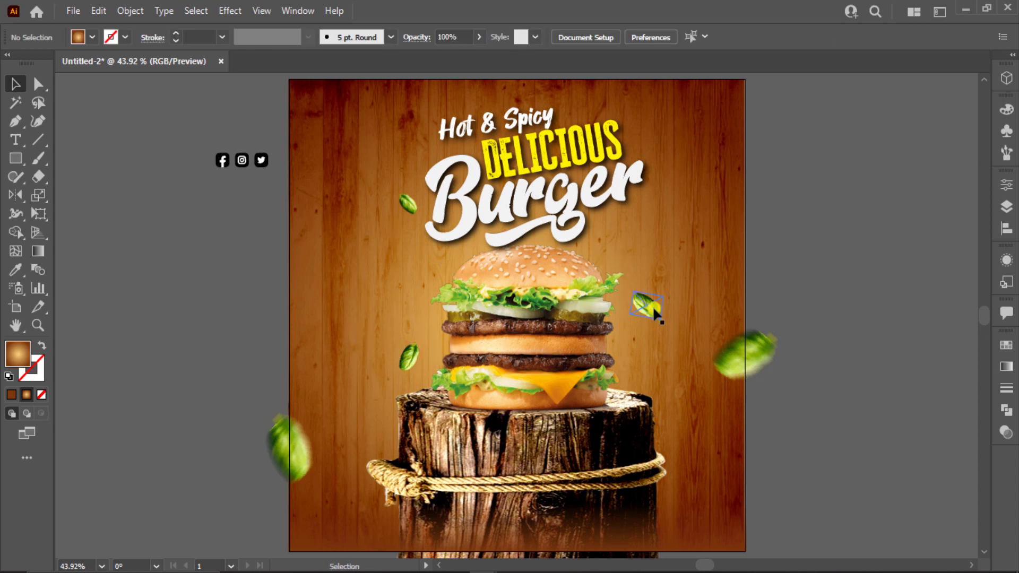
left_click_drag(653, 306, 653, 320)
Copy a small leaf up beside DELICIOUS and fine-tune its position.
left_click_drag(418, 215, 672, 134)
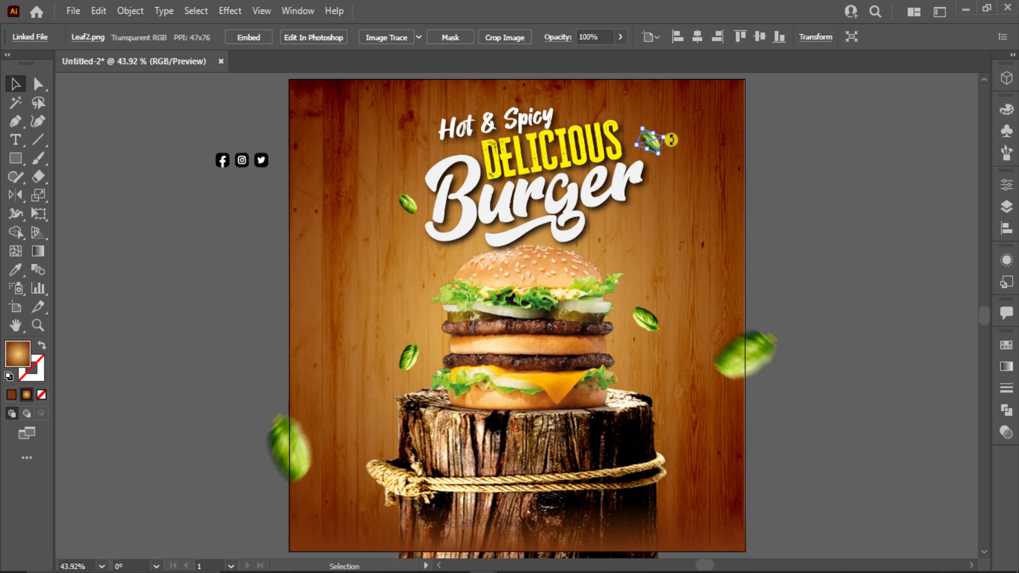
left_click_drag(671, 140, 672, 141)
left_click(844, 142)
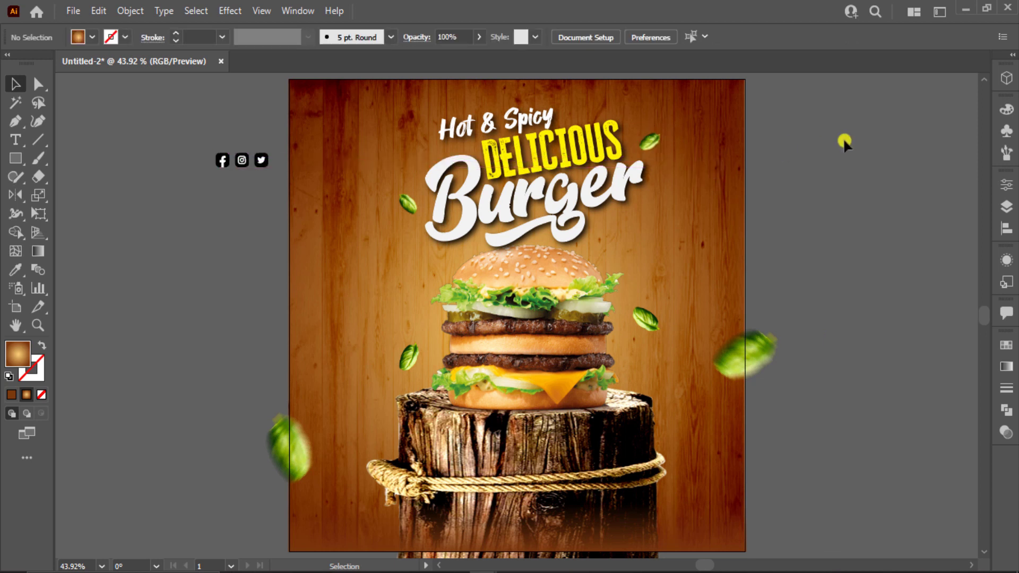
left_click(264, 168)
left_click(191, 184)
Raise the large left leaf and settle the small leaves beside the patties.
left_click_drag(291, 457, 290, 430)
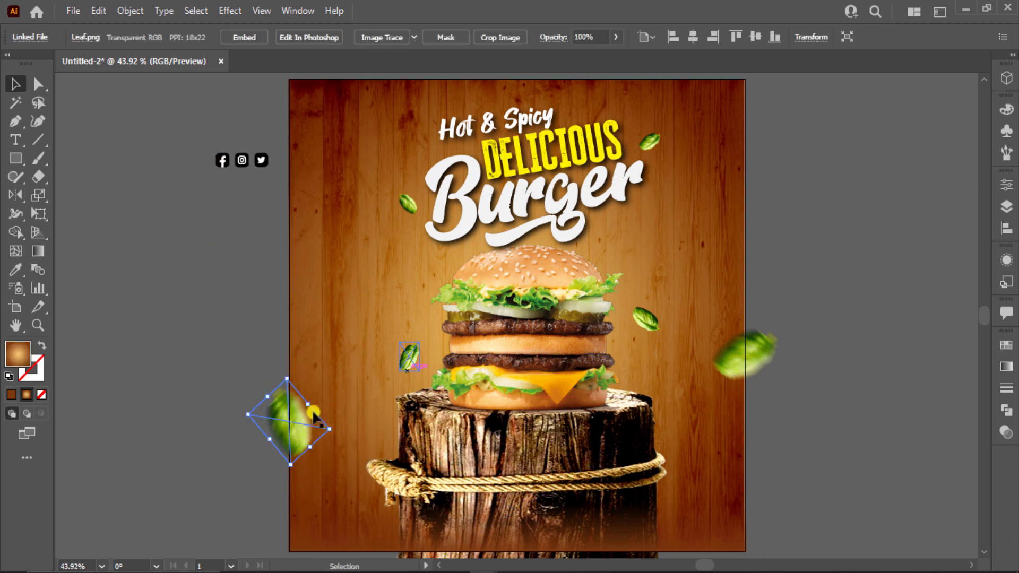
left_click_drag(400, 349, 384, 361)
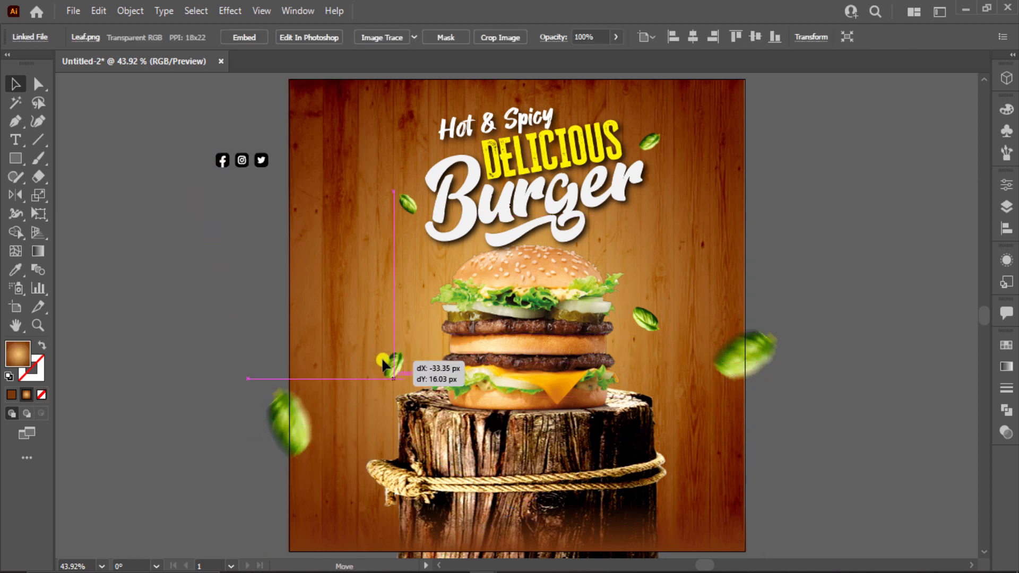
left_click_drag(387, 365, 385, 359)
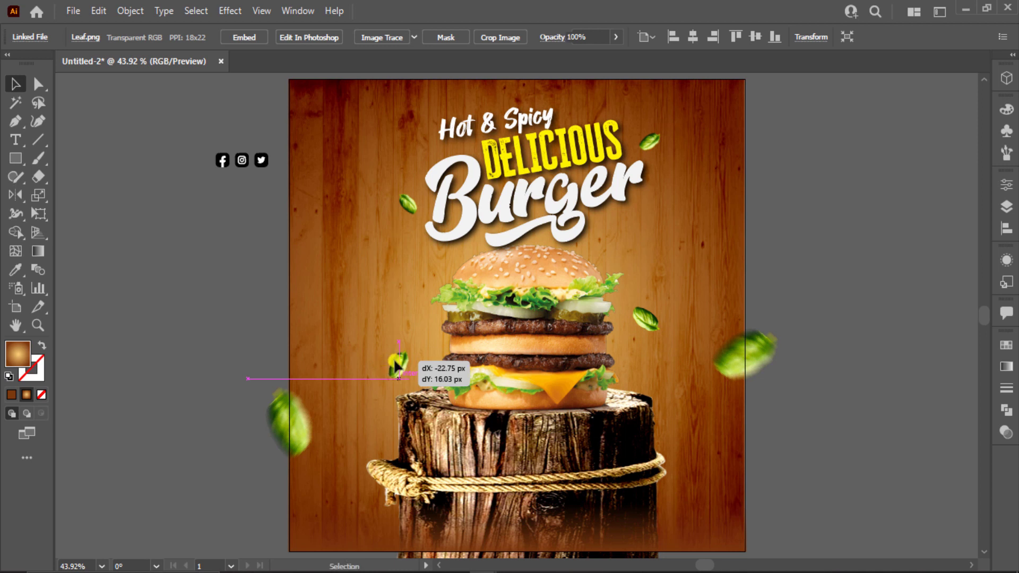
left_click_drag(650, 318, 646, 306)
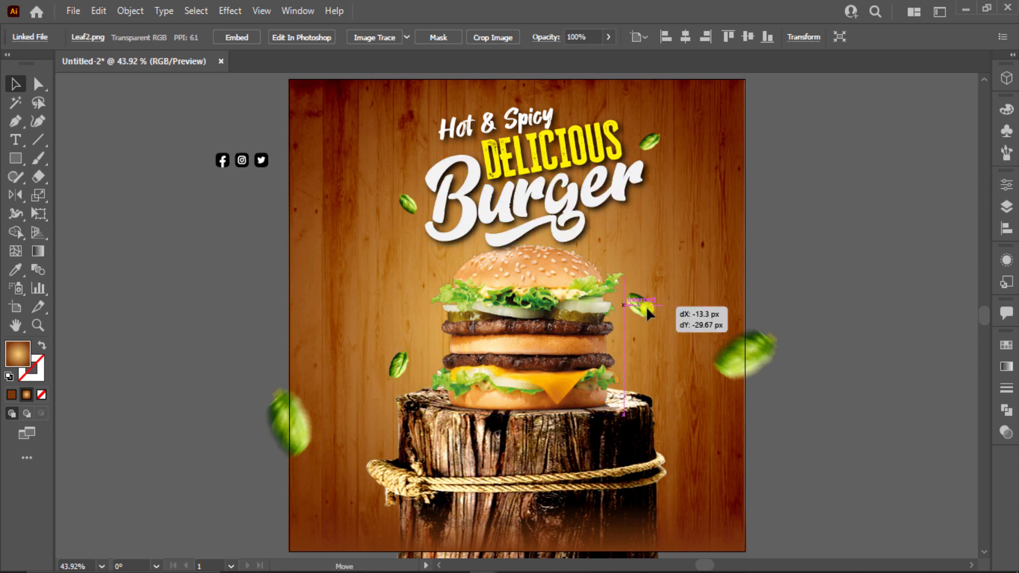
left_click(874, 201)
Ungroup the Facebook, Instagram and Twitter icons and fill them brown.
scroll(223, 160, "up", 5)
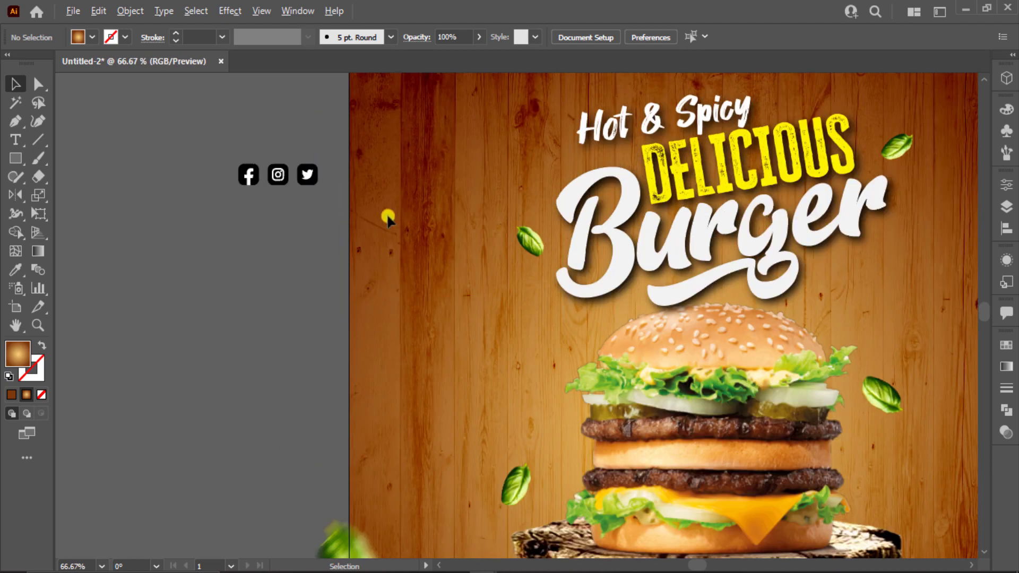
left_click(309, 214)
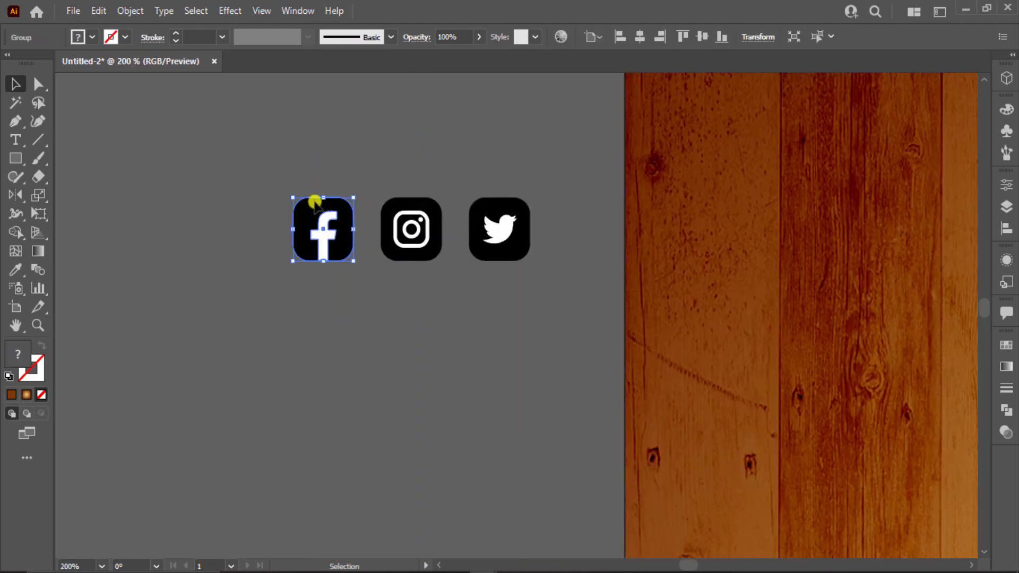
right_click(319, 226)
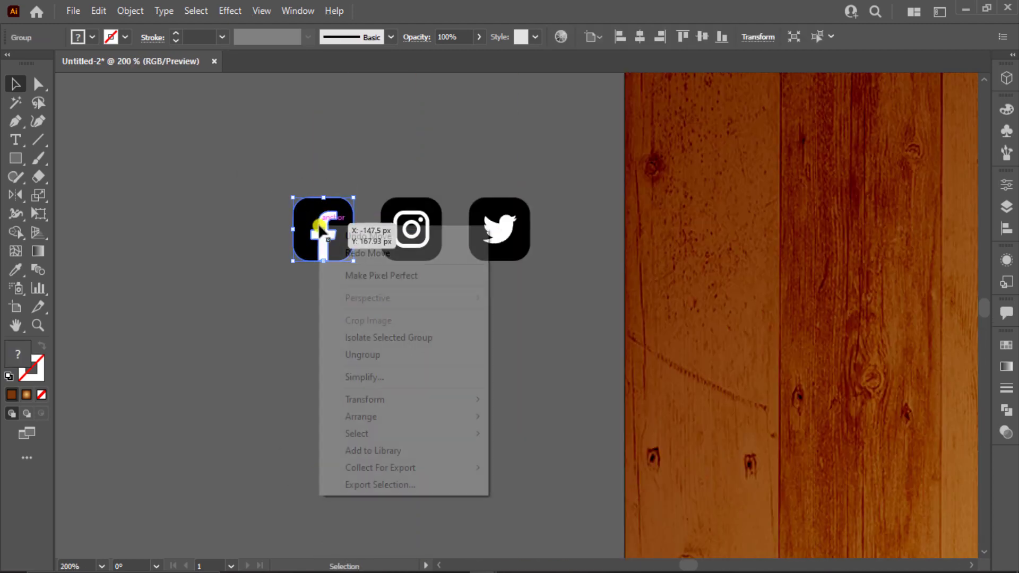
left_click(388, 355)
left_click(249, 194)
left_click_drag(541, 198, 542, 196)
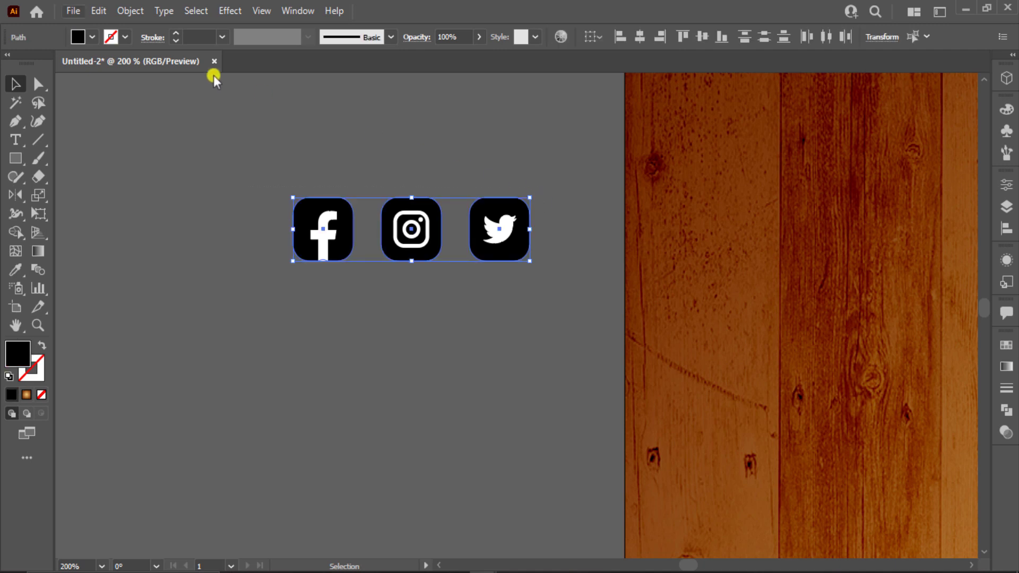
left_click(93, 37)
scroll(30, 114, "down", 1)
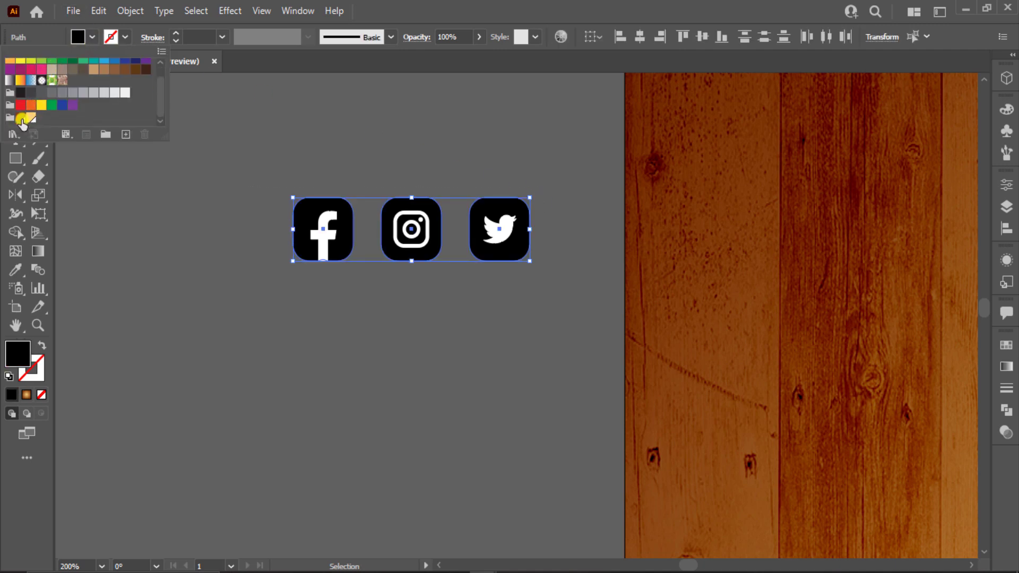
left_click(23, 121)
left_click(166, 268)
Move the social icons to the poster's top-right corner and bring them to front.
key("a")
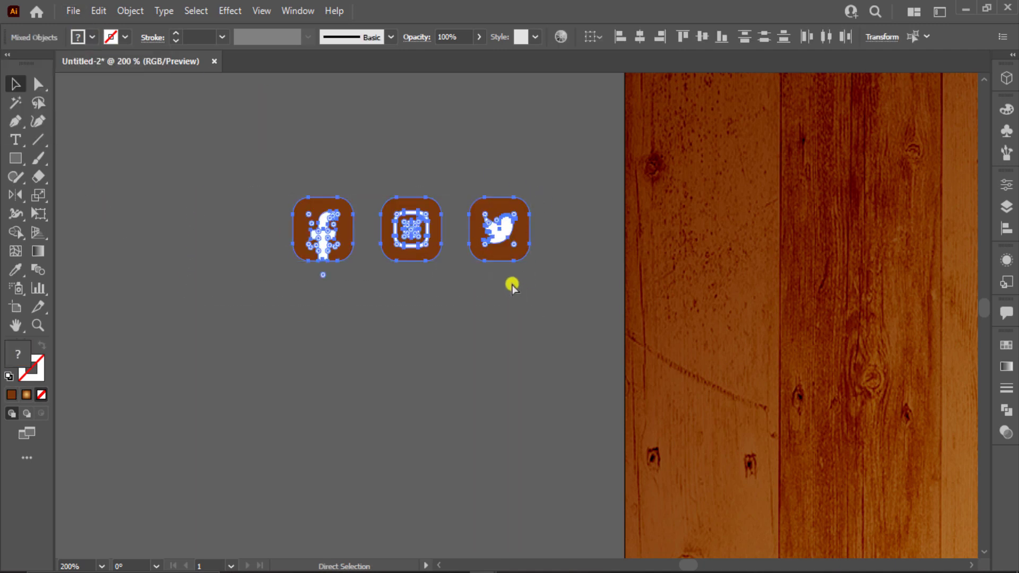
key("p")
key("ctrl+0")
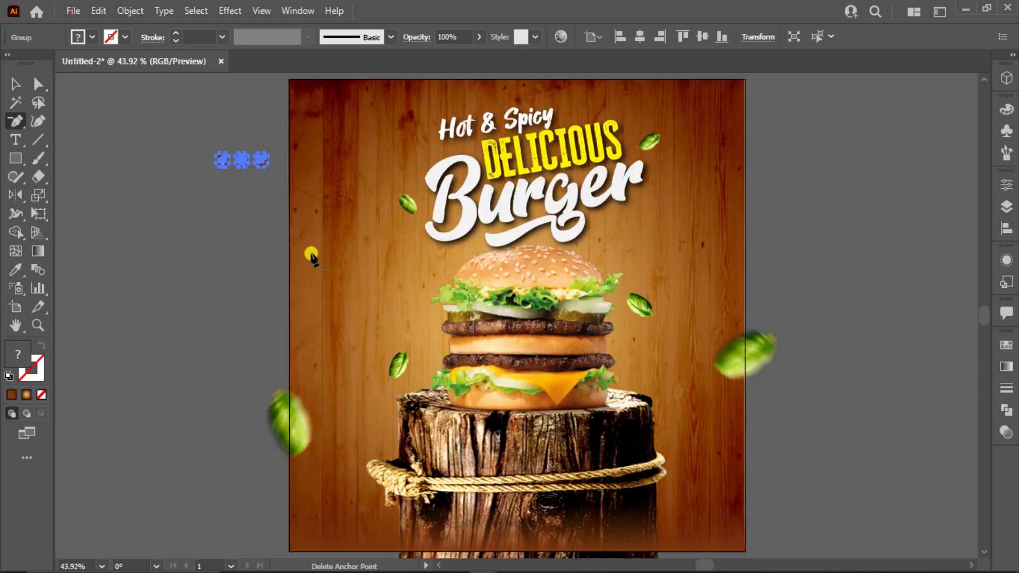
left_click(261, 160)
key("Return")
left_click(15, 85)
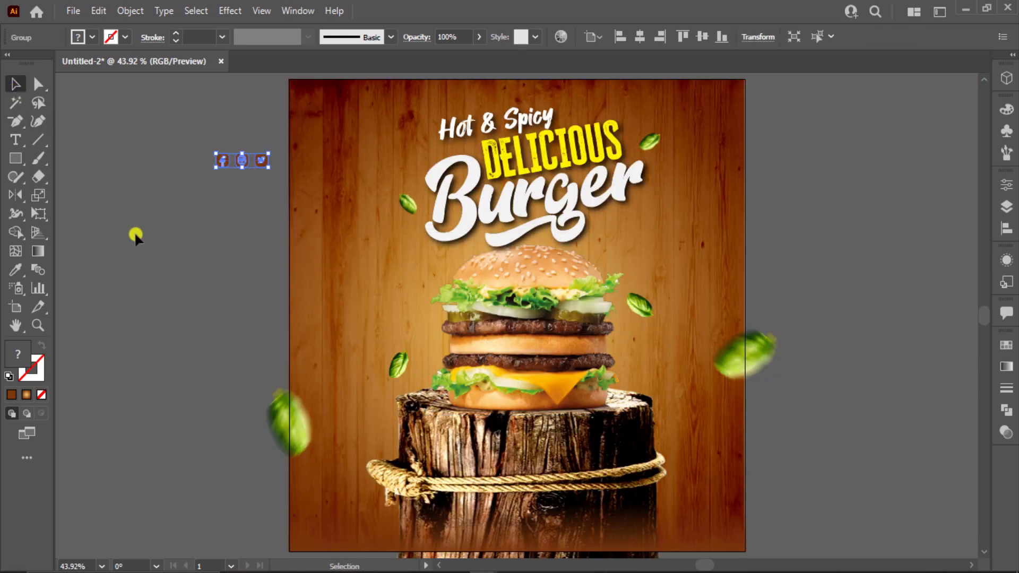
mouse_move(242, 160)
left_mouse_down()
mouse_move(678, 130)
mouse_move(690, 113)
left_mouse_up()
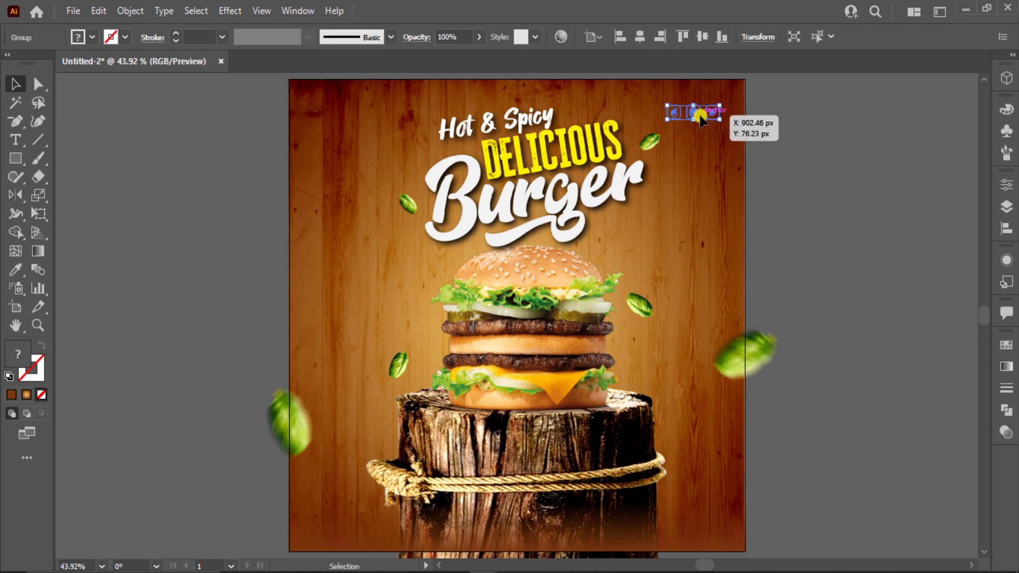
right_click(700, 115)
mouse_move(742, 329)
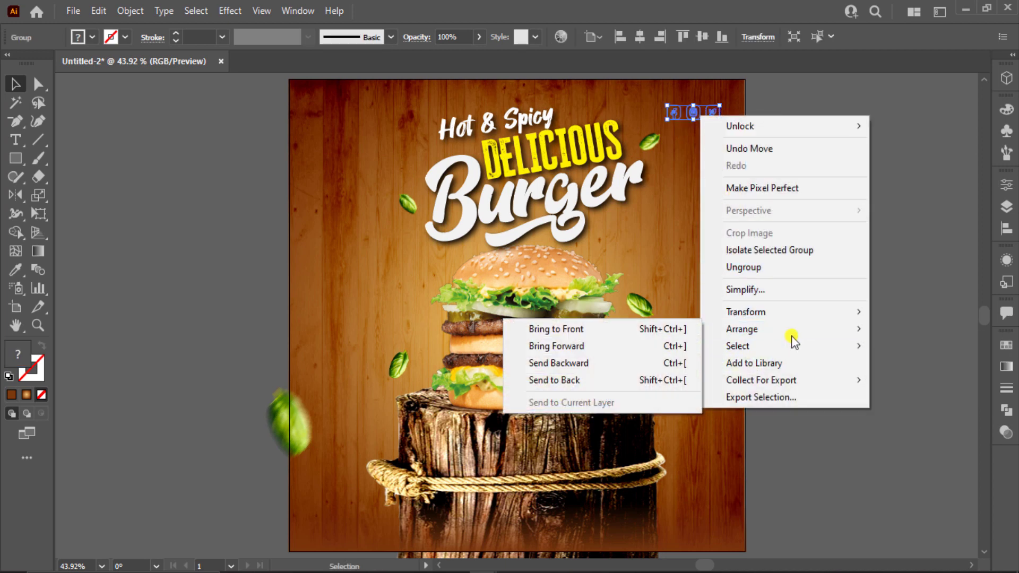
left_click(663, 329)
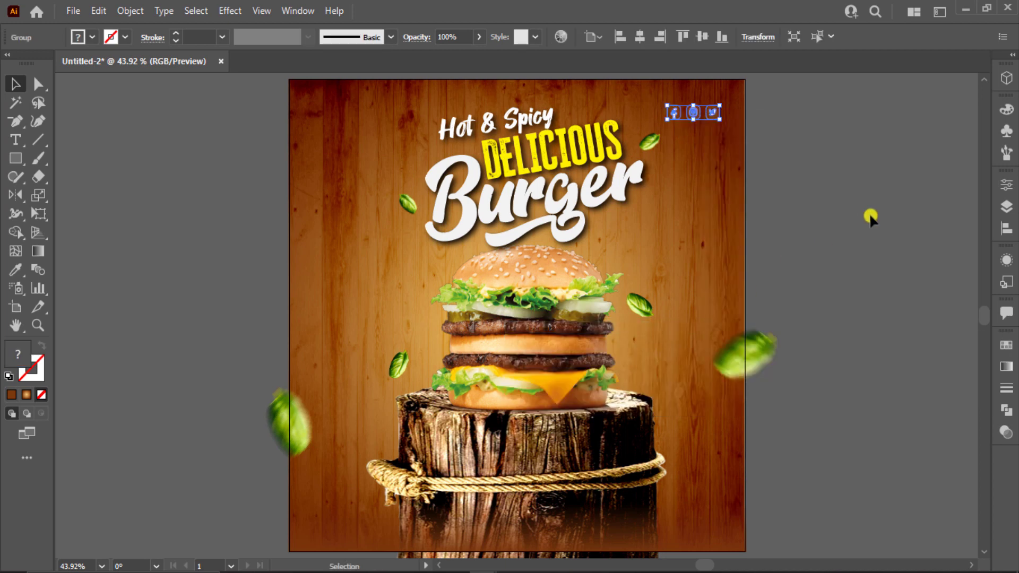
left_click(870, 215)
Ungroup the social icons in the top-right corner.
scroll(714, 114, "up", 3)
scroll(714, 115, "up", 3)
scroll(714, 114, "up", 2)
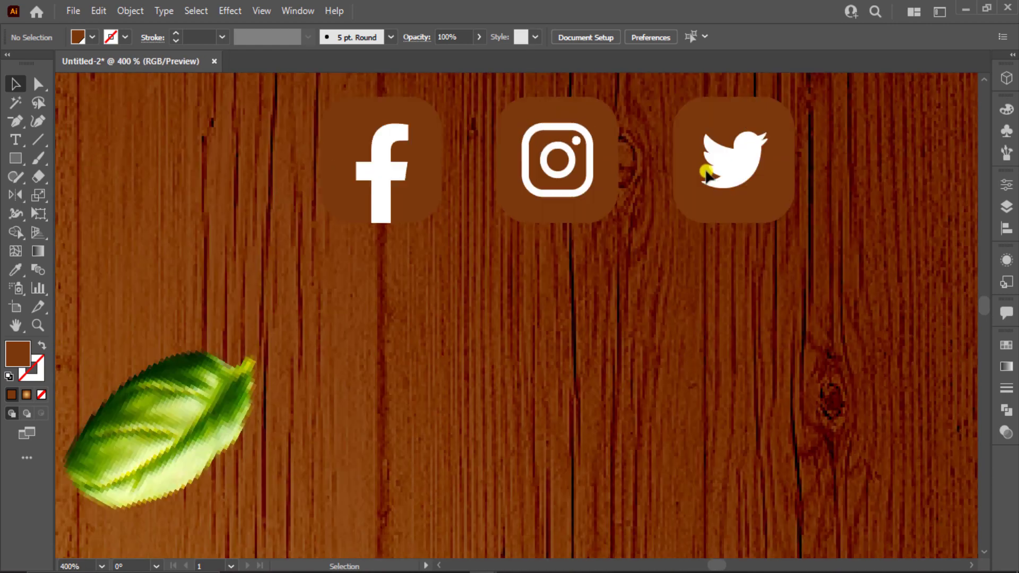
left_click(704, 175)
right_click(702, 183)
left_click(743, 335)
left_click(633, 335)
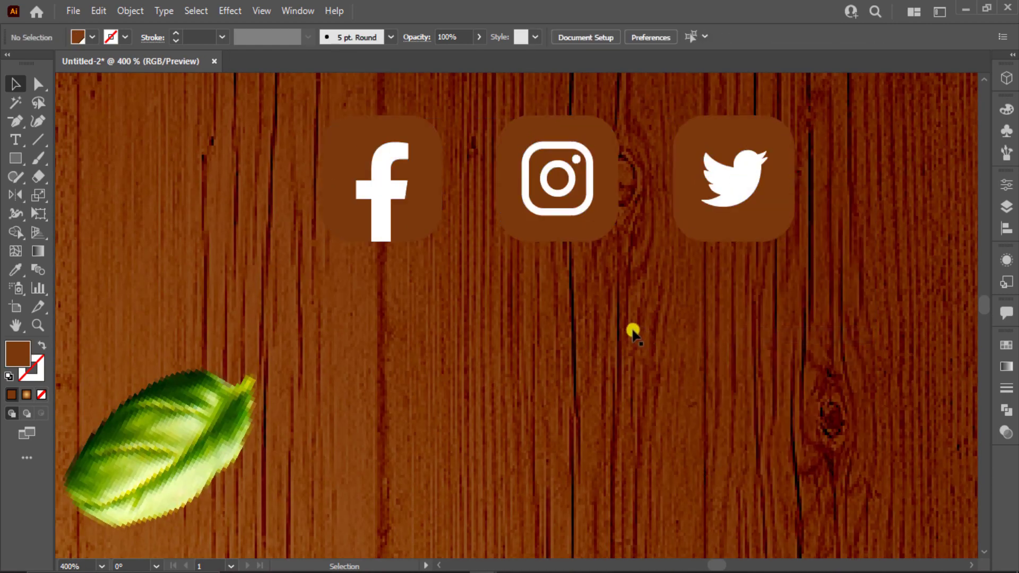
Fill the Facebook, Instagram and Twitter tiles white.
left_click(423, 233)
left_click(553, 234, "shift")
left_click(732, 230, "shift")
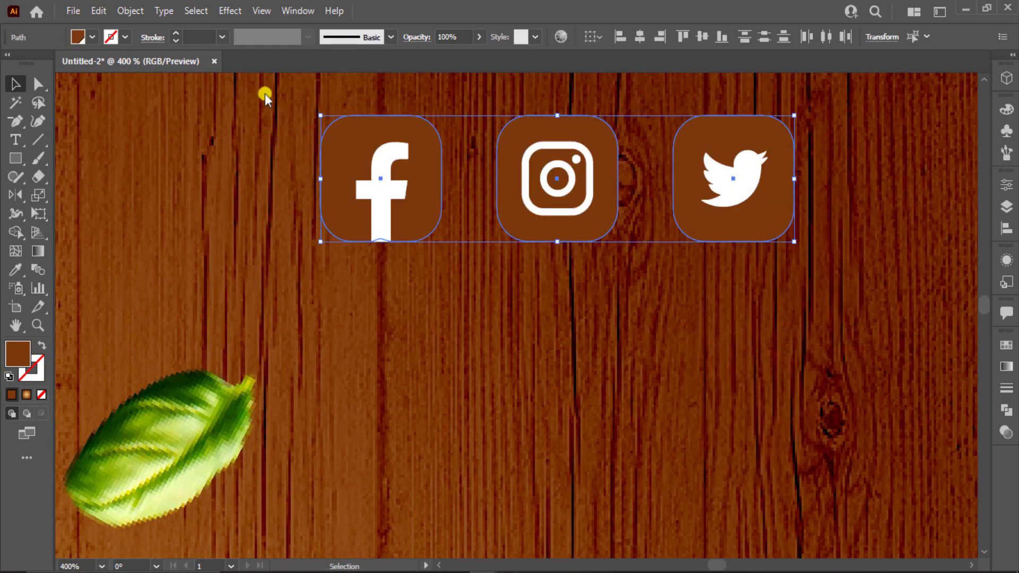
left_click(92, 36)
scroll(30, 65, "up", 1)
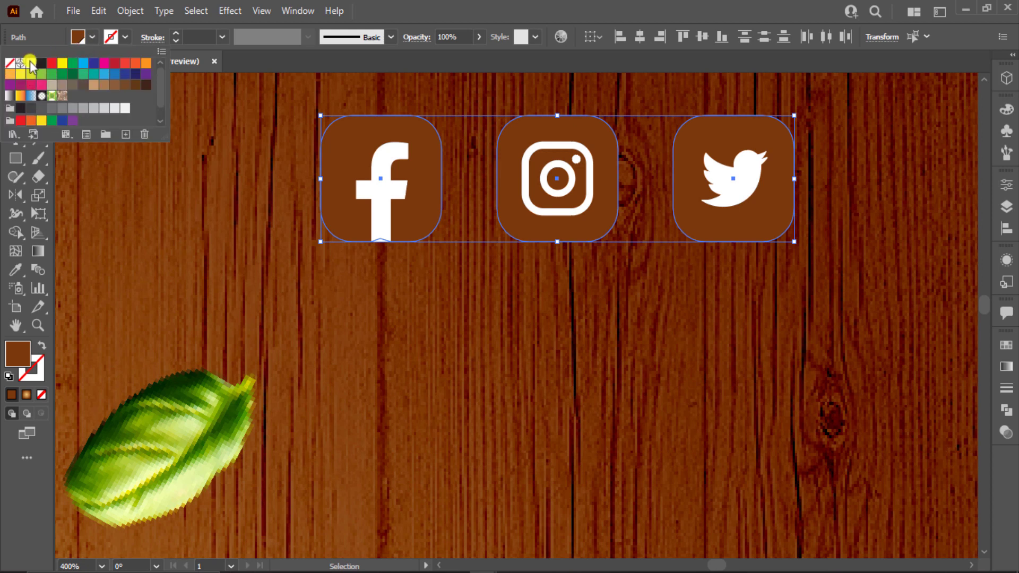
left_click(32, 64)
Fill the f, Instagram and Twitter glyphs with the brown swatch.
left_click(377, 199)
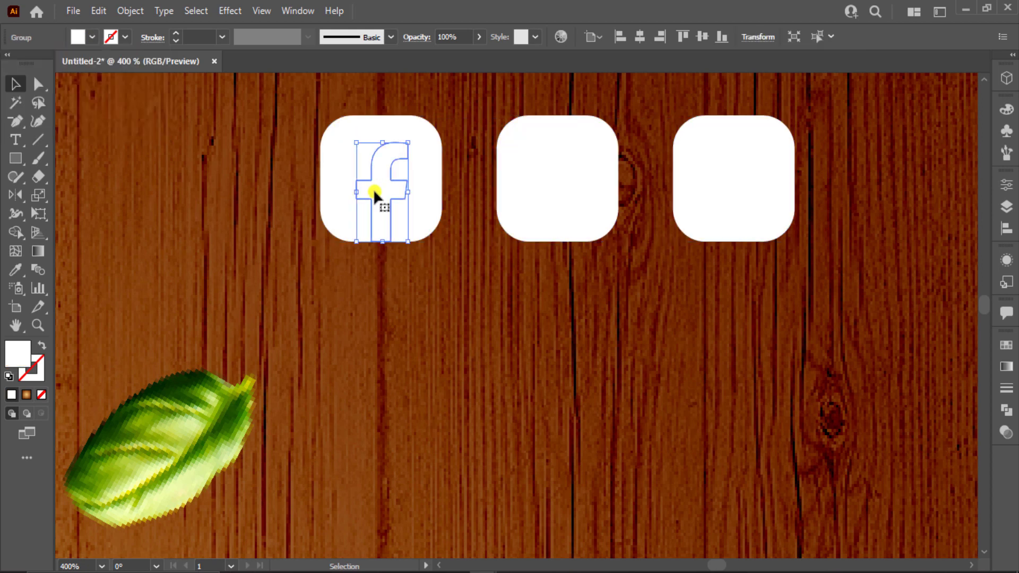
left_click(548, 193, "shift")
left_click(741, 196, "shift")
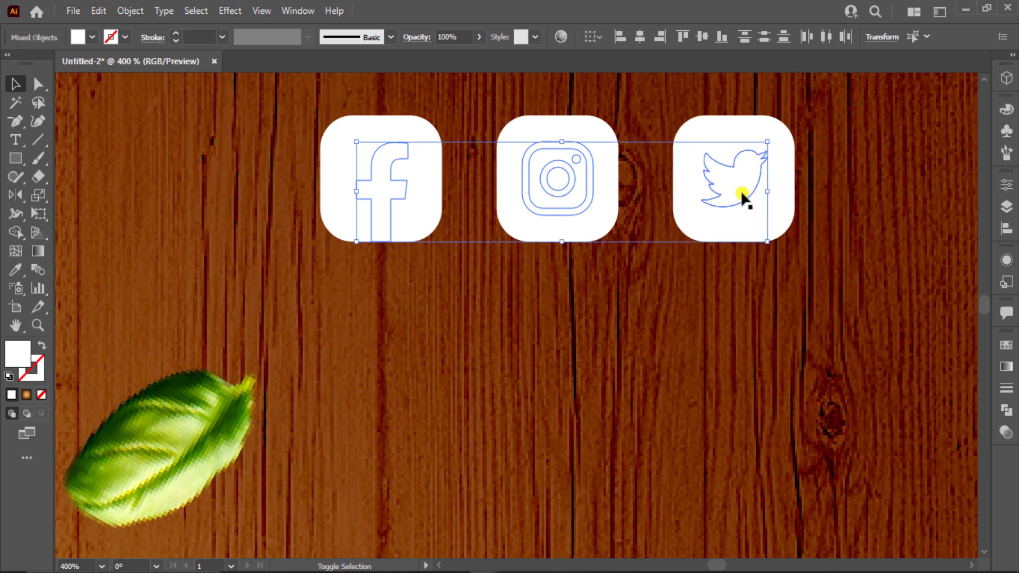
left_click(91, 38)
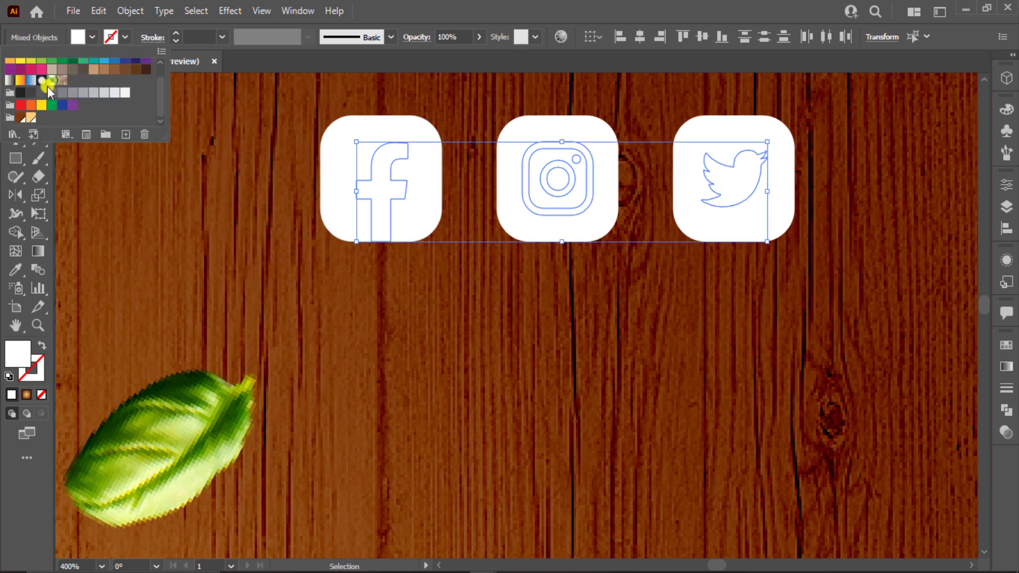
double_click(21, 121)
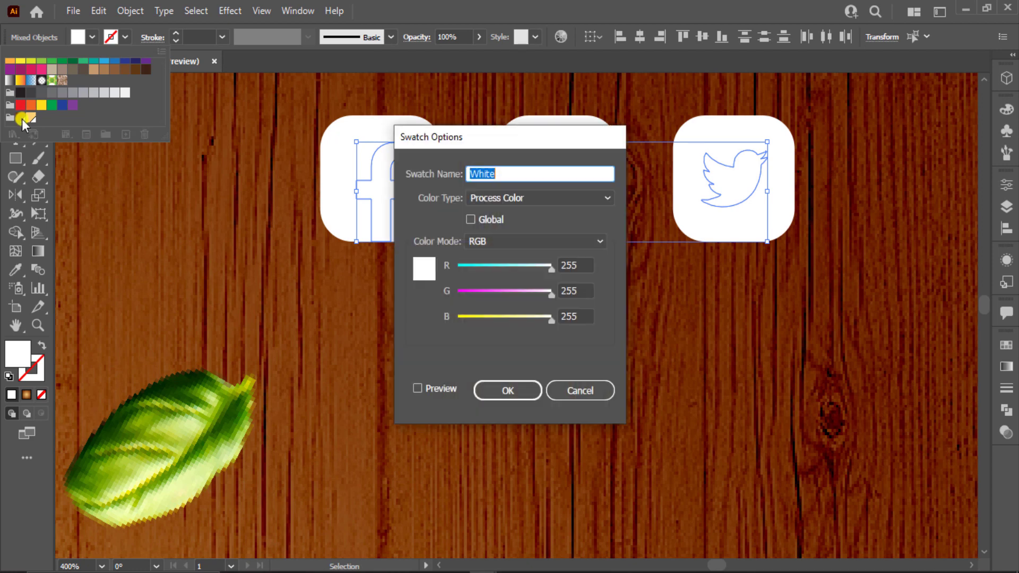
key("Escape")
left_click(125, 69)
left_click(273, 200)
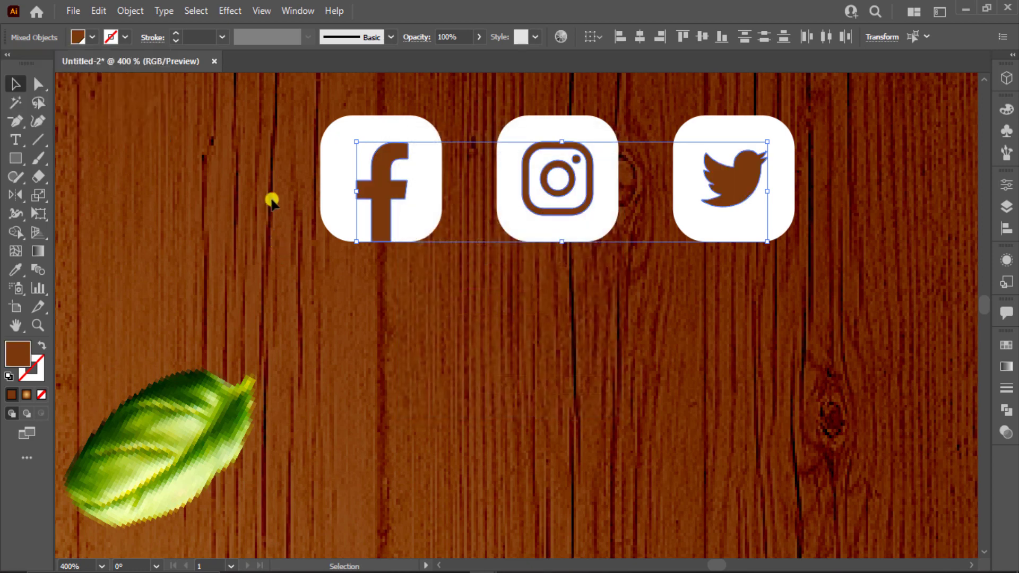
left_click(264, 143)
Fit the whole poster in view to review the recoloured icons.
left_click_drag(272, 137, 803, 253)
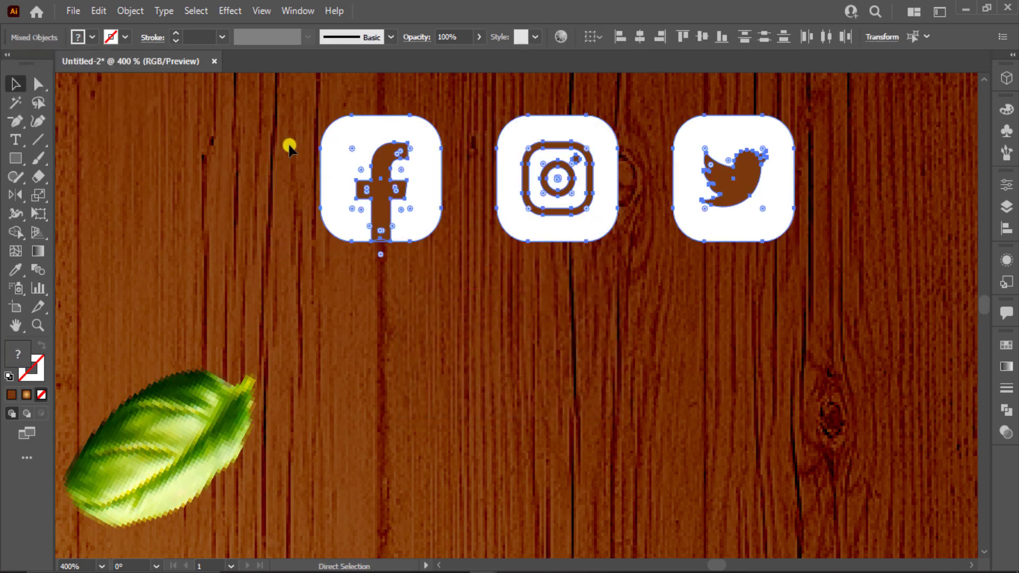
key("ctrl+0")
left_click(801, 230)
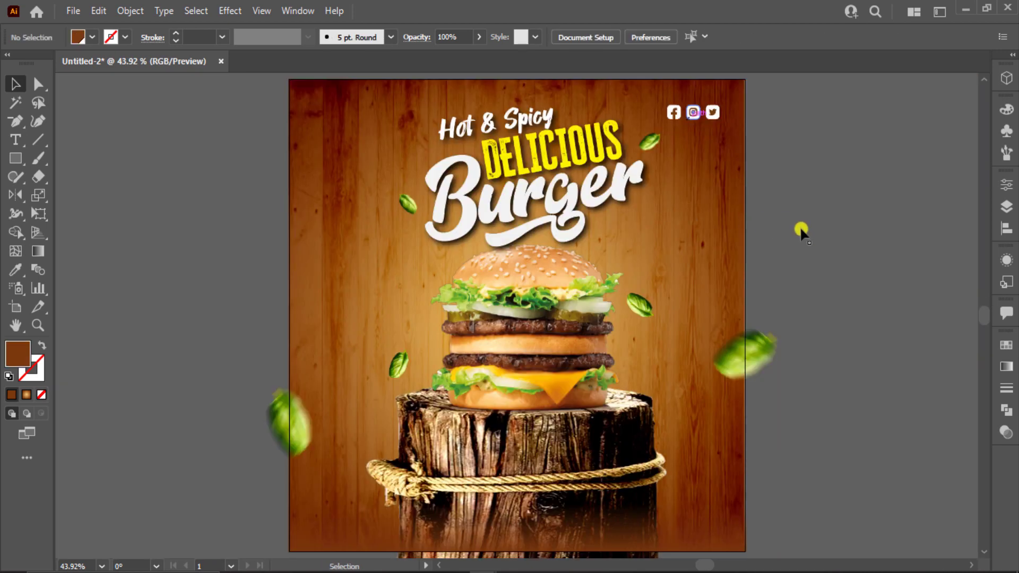
left_click(16, 159)
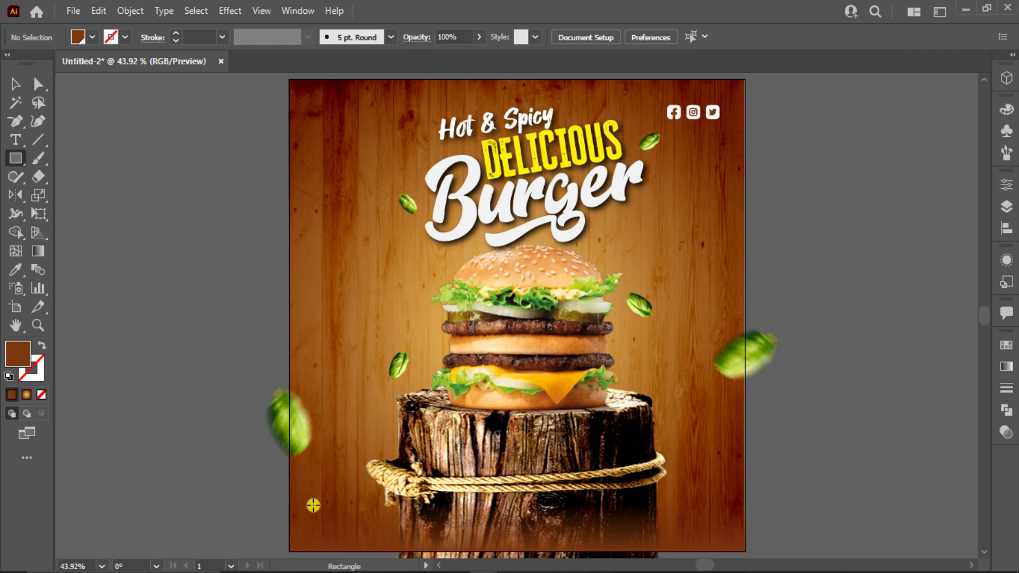
Draw a white rectangle at the poster's bottom-left and round its corners into a pill.
left_click_drag(313, 506, 399, 532)
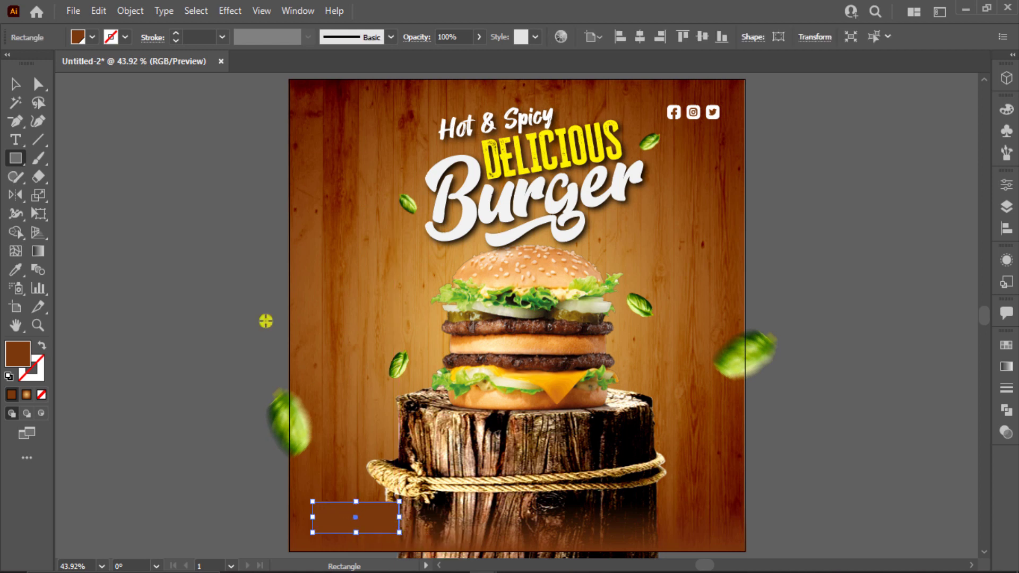
left_click(92, 45)
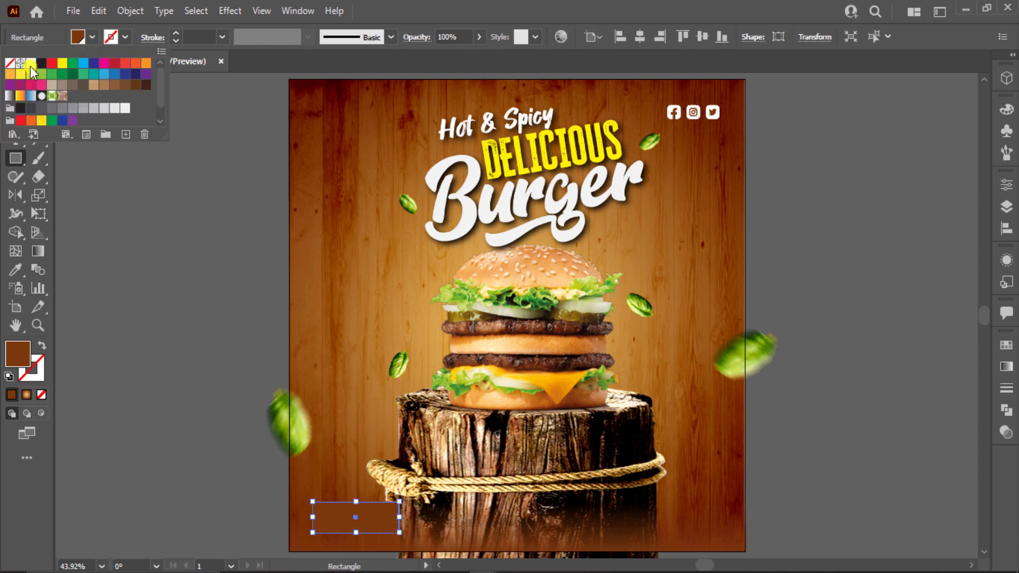
left_click(30, 64)
key("Escape")
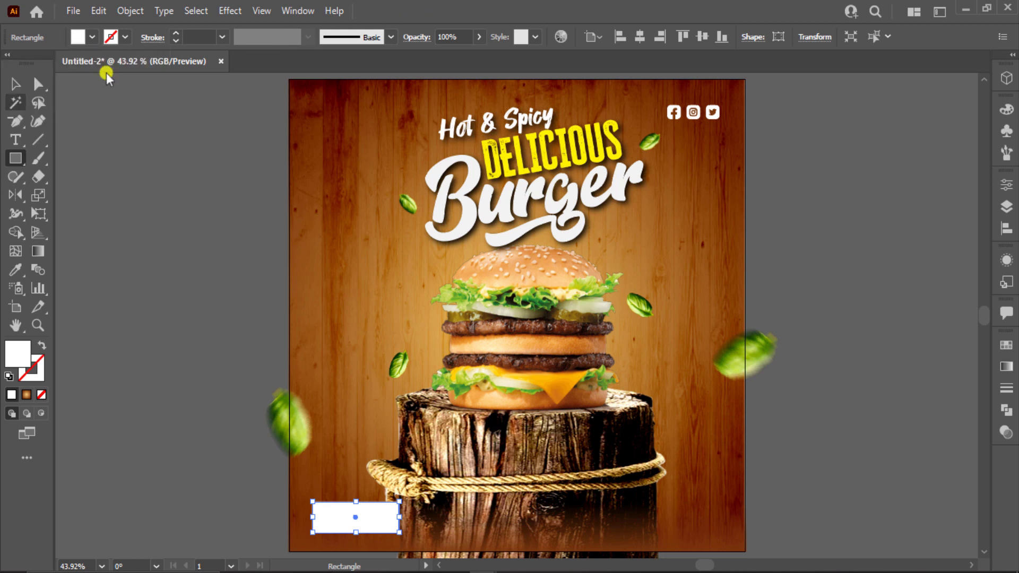
left_click(38, 84)
left_click_drag(325, 511, 329, 518)
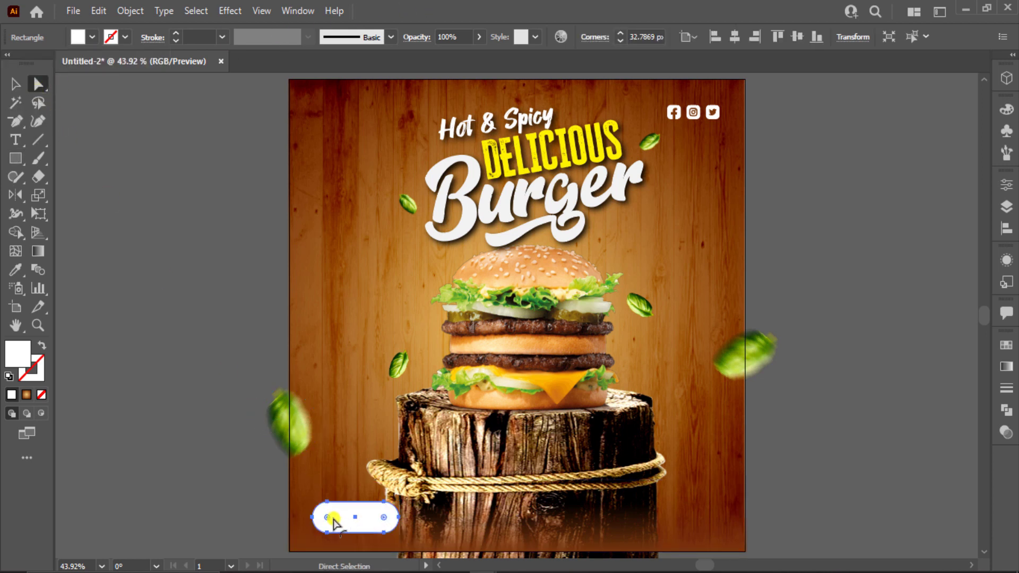
key("v")
left_click(171, 473)
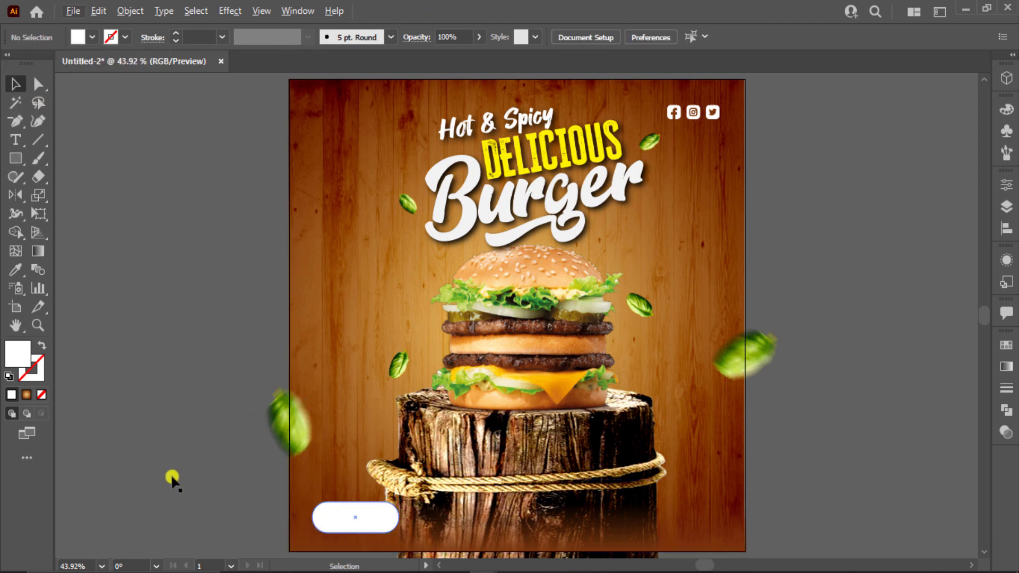
left_click(16, 139)
Create ORDER NOW text and set it in Montserrat ExtraBold, found by searching 'mon'.
left_click(101, 212)
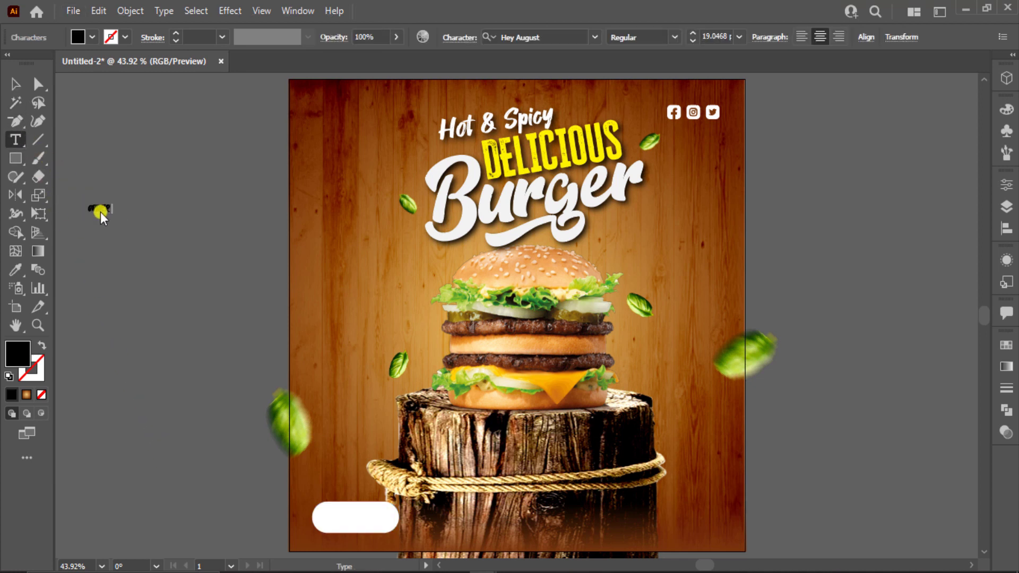
type("ORDER NOW")
left_click(18, 89)
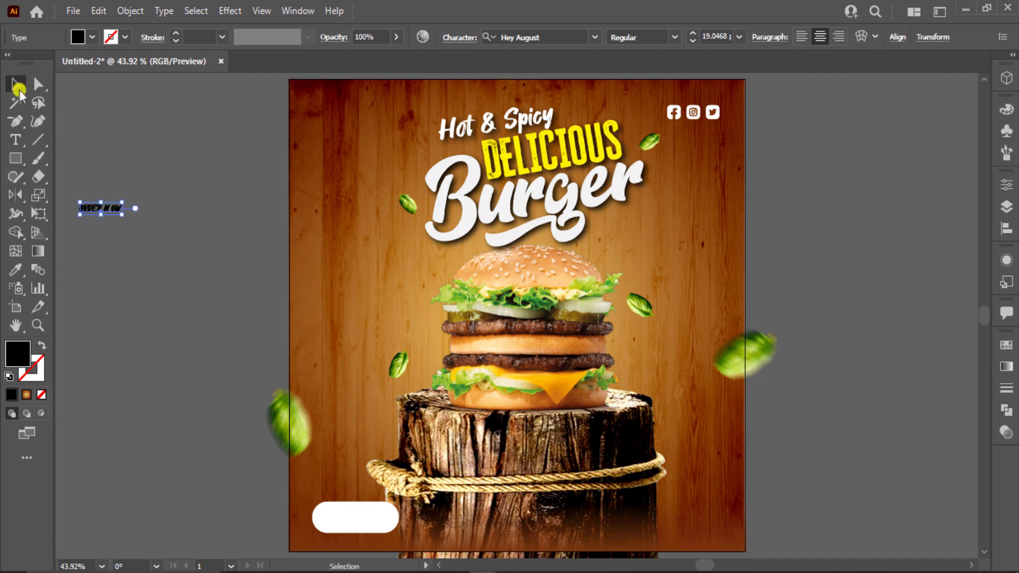
left_click(555, 38)
type("mon")
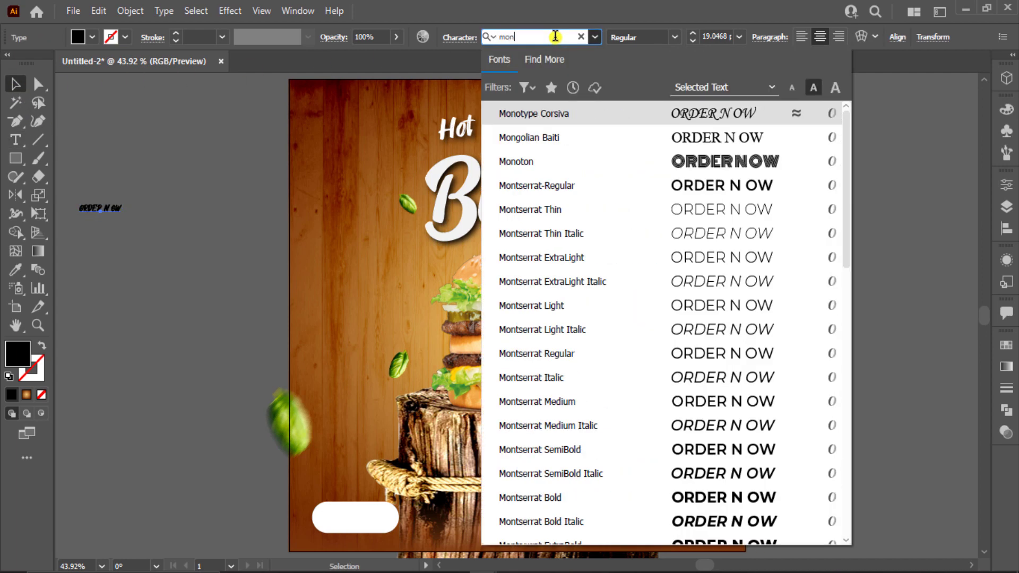
scroll(645, 259, "down", 3)
left_click(734, 481)
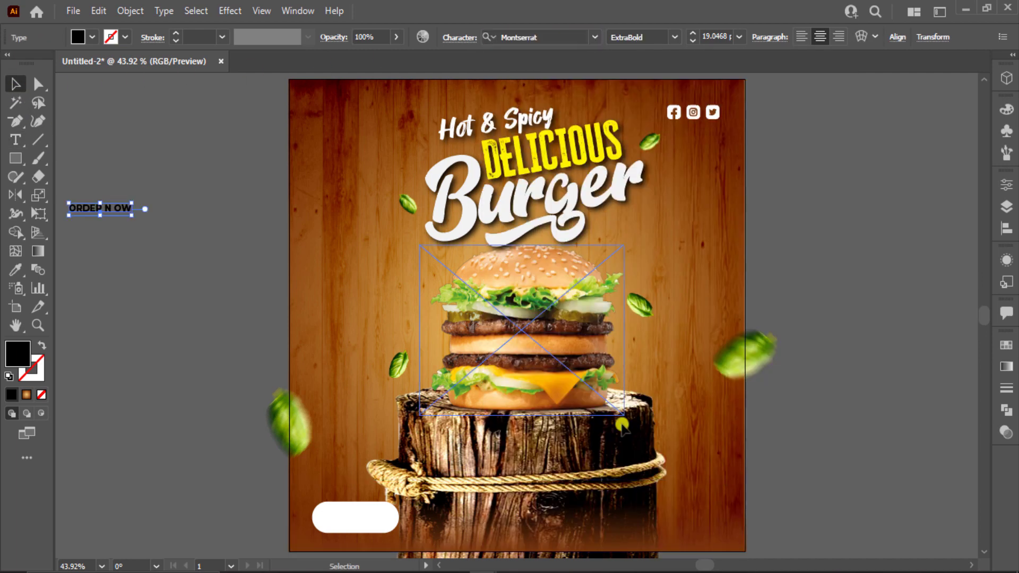
left_click(193, 225)
scroll(119, 209, "up", 5)
Delete the stray space inside NOW.
double_click(109, 208)
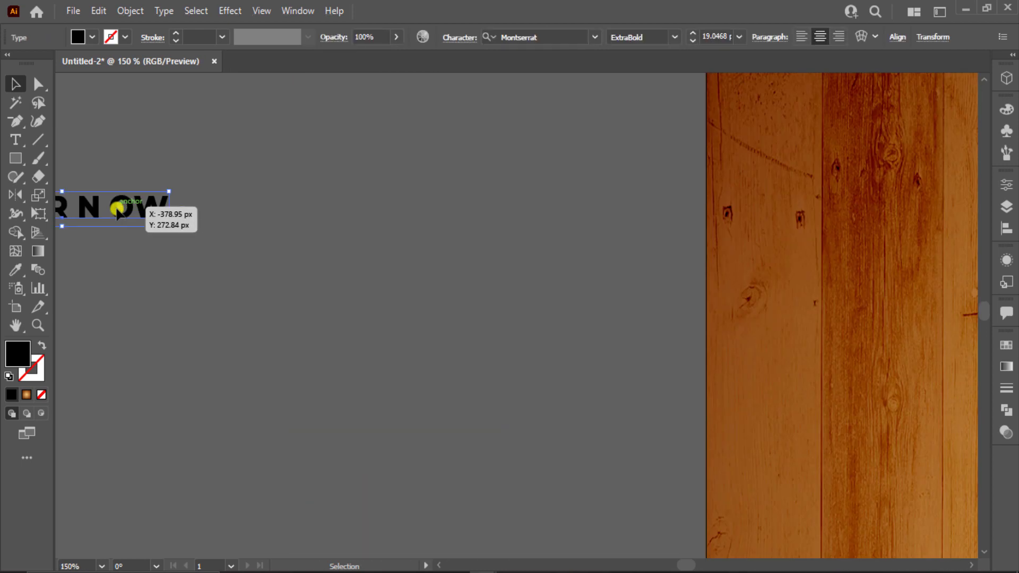
left_click(109, 207)
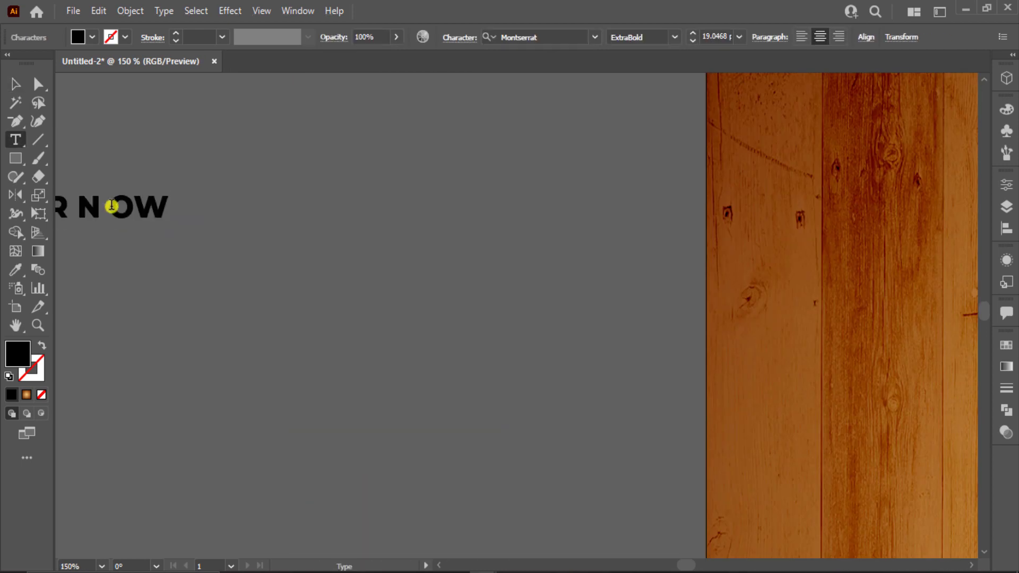
key("BackSpace")
key("Escape")
Centre the ORDER NOW text on the white pill button.
mouse_move(122, 209)
left_mouse_down()
mouse_move(446, 303)
mouse_move(499, 463)
left_mouse_up()
scroll(287, 282, "down", 5)
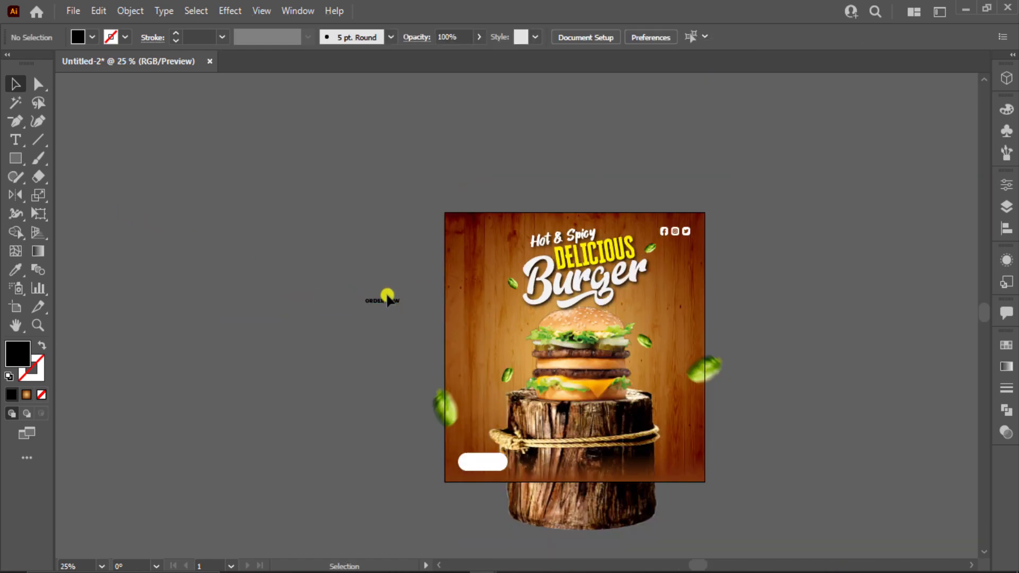
scroll(499, 463, "up", 3)
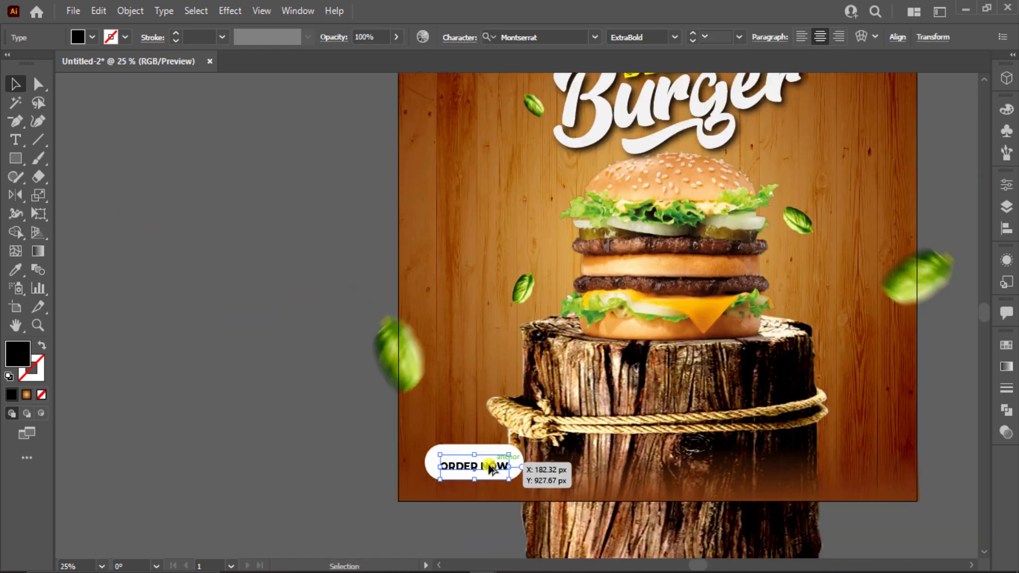
scroll(489, 471, "up", 3)
left_click_drag(460, 471, 459, 460)
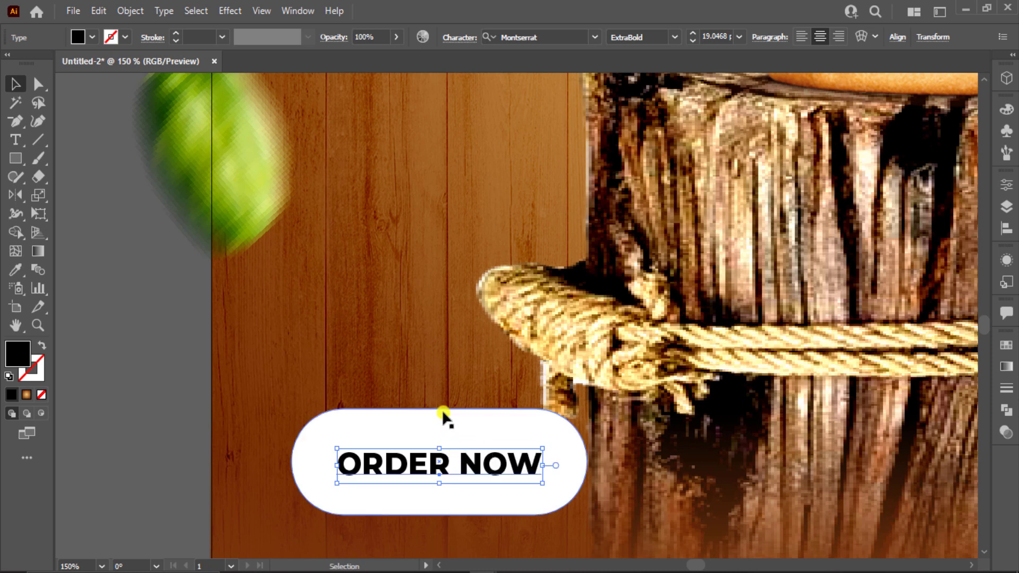
Make the white button shorter, with fully rounded pill-shaped corners.
left_click(501, 430)
key("a")
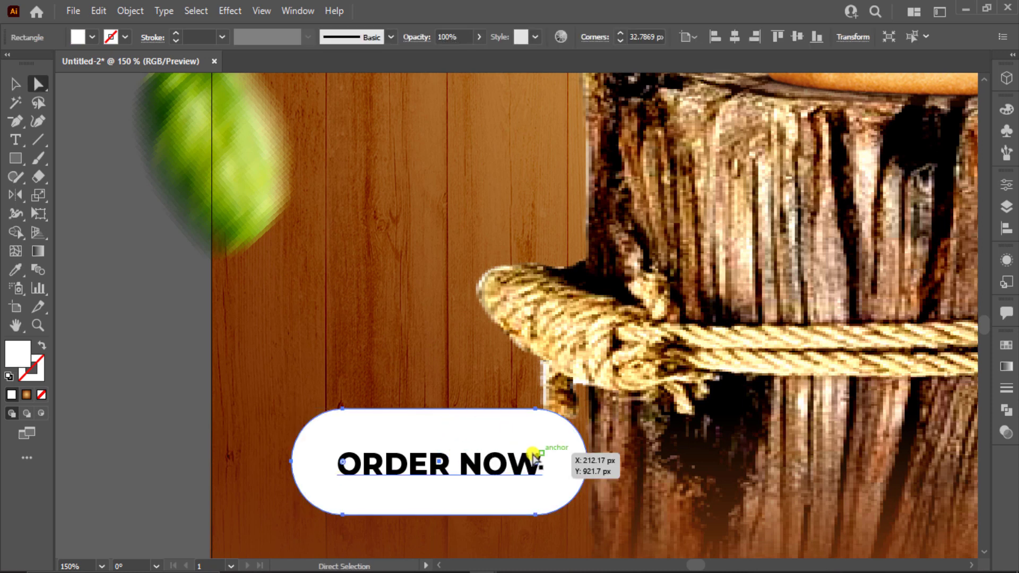
left_click_drag(503, 455, 606, 450)
left_click(336, 455)
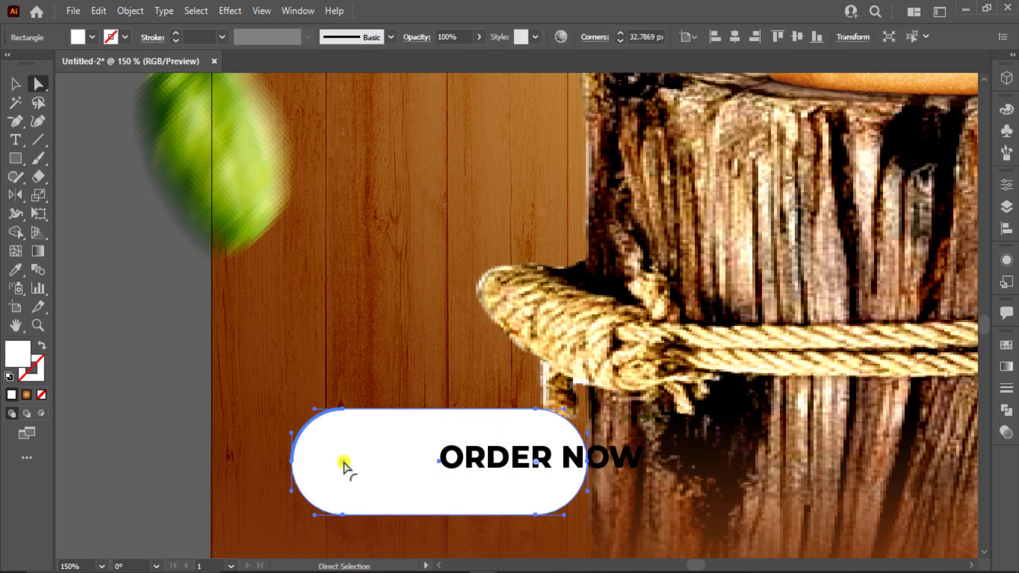
left_click_drag(346, 467, 276, 405)
key("v")
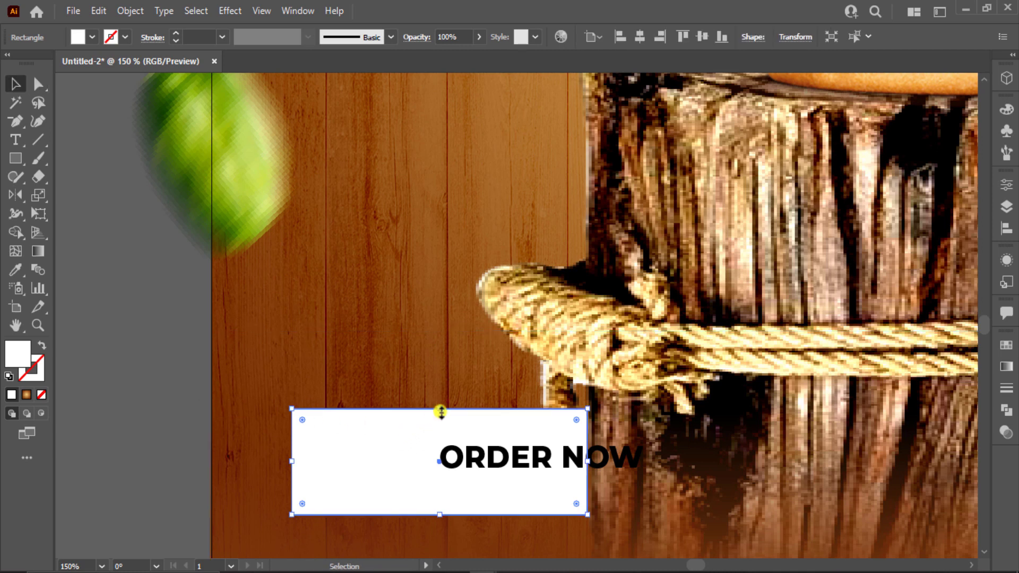
left_click_drag(440, 409, 440, 440)
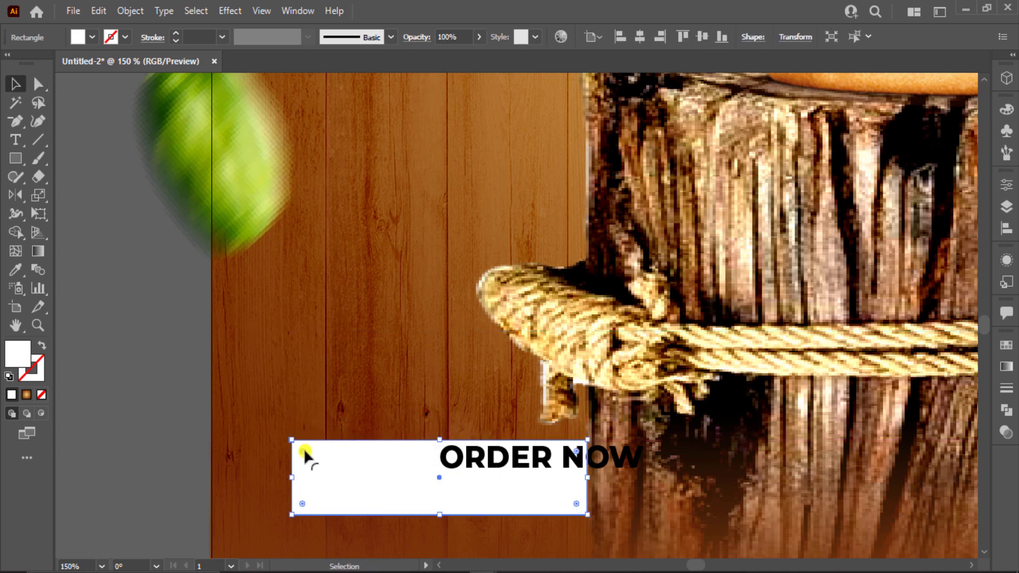
left_click_drag(302, 451, 428, 515)
left_click(416, 412)
Centre the ORDER NOW text inside the button and make it brown.
left_click(541, 462)
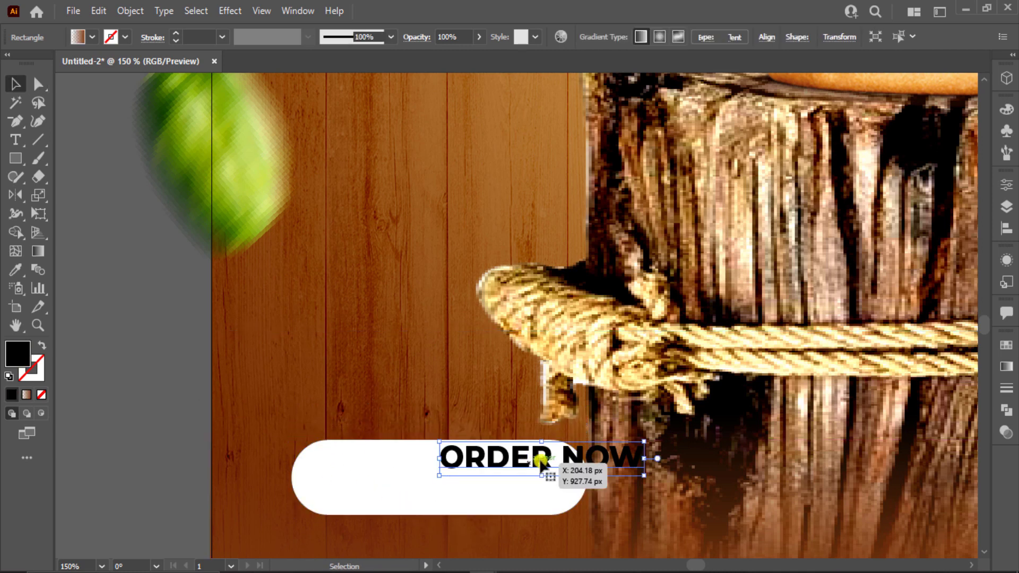
mouse_move(540, 462)
left_mouse_down()
mouse_move(504, 488)
mouse_move(564, 503)
left_mouse_up()
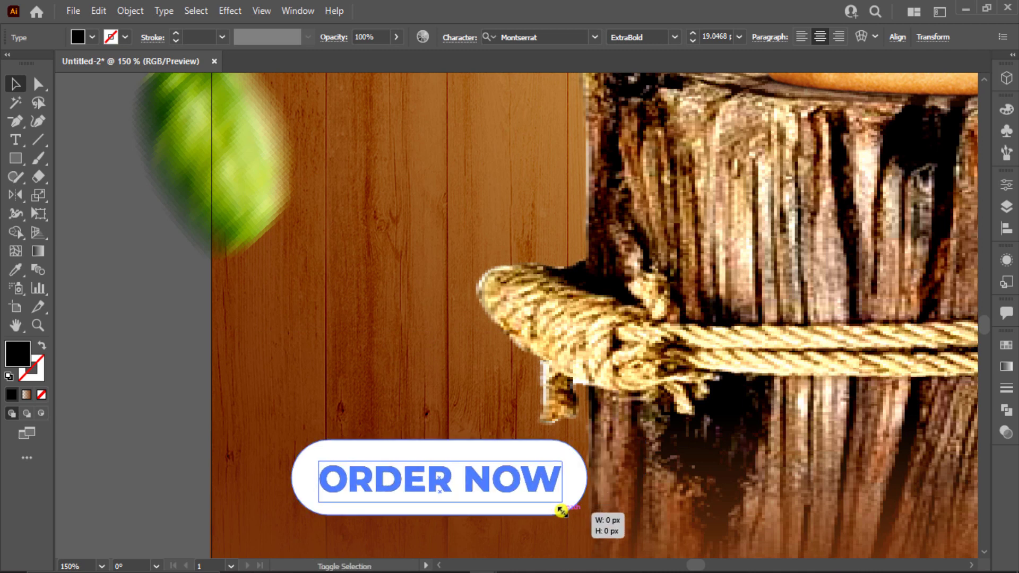
left_click(92, 38)
scroll(27, 113, "down", 1)
left_click(19, 117)
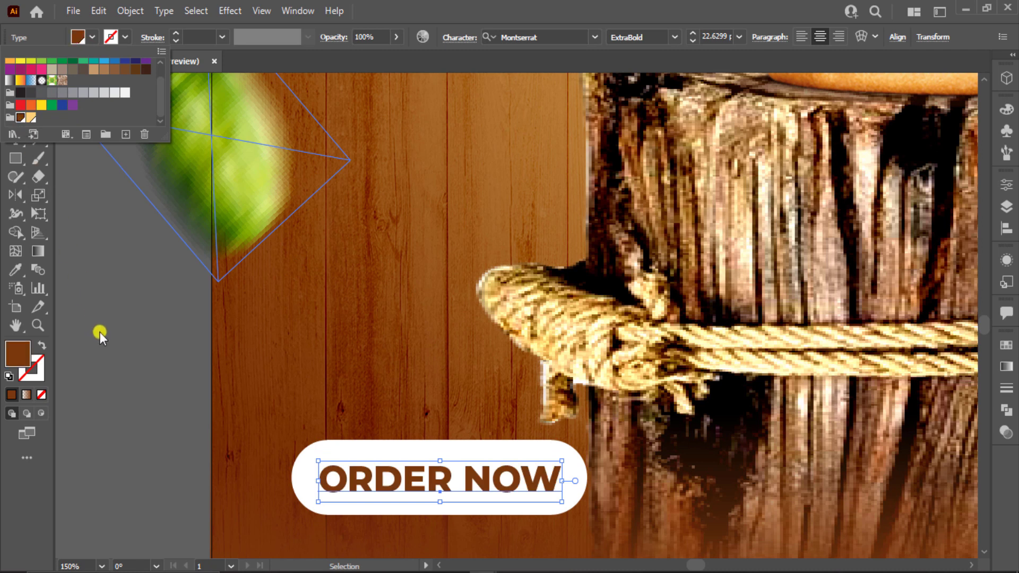
left_click(151, 352)
Fit the whole poster in view and check ORDER NOW together with its button.
key("ctrl+0")
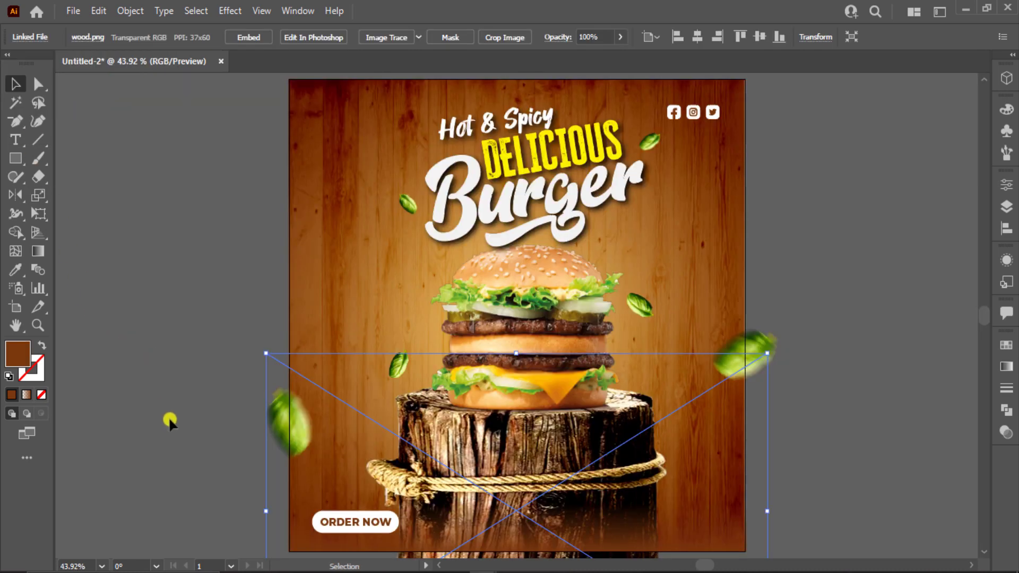
left_click(168, 416)
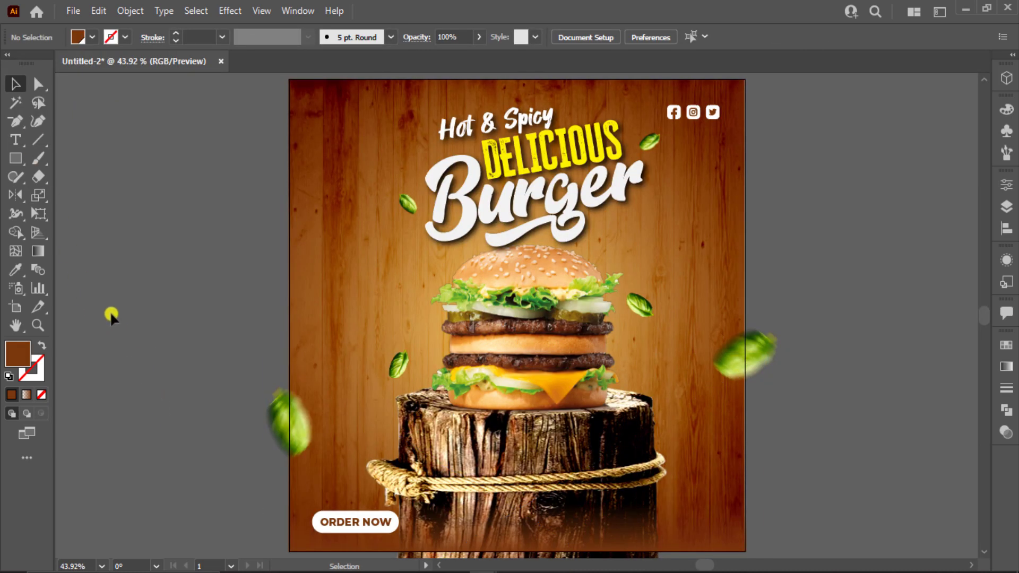
left_click(15, 141)
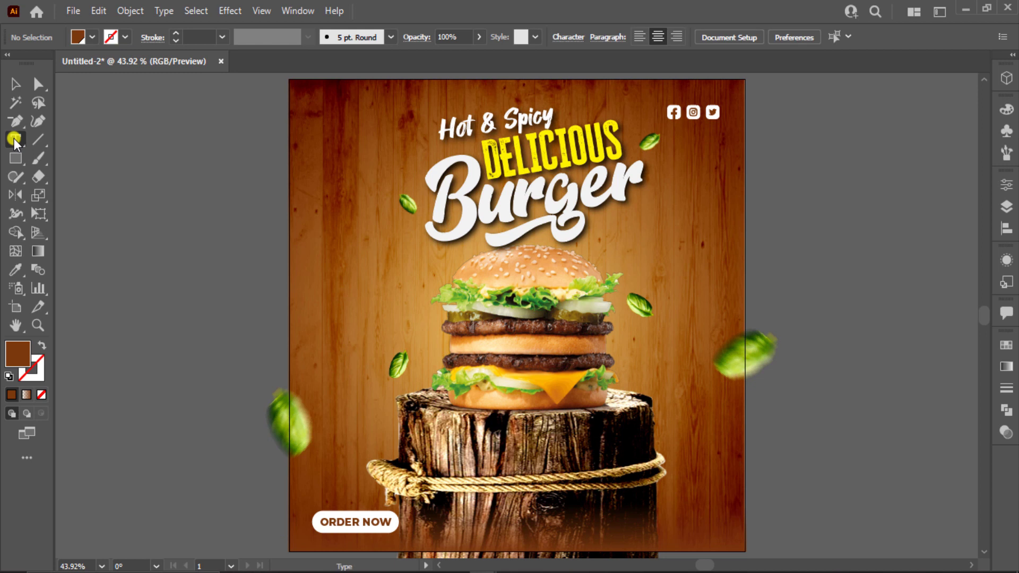
left_click(15, 84)
left_click(372, 523)
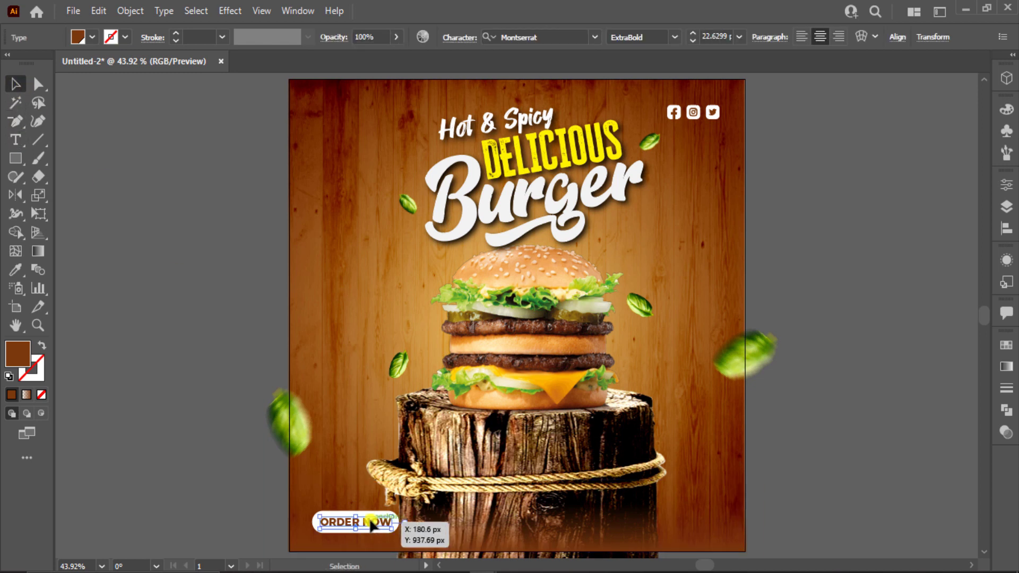
left_click(339, 517, "shift")
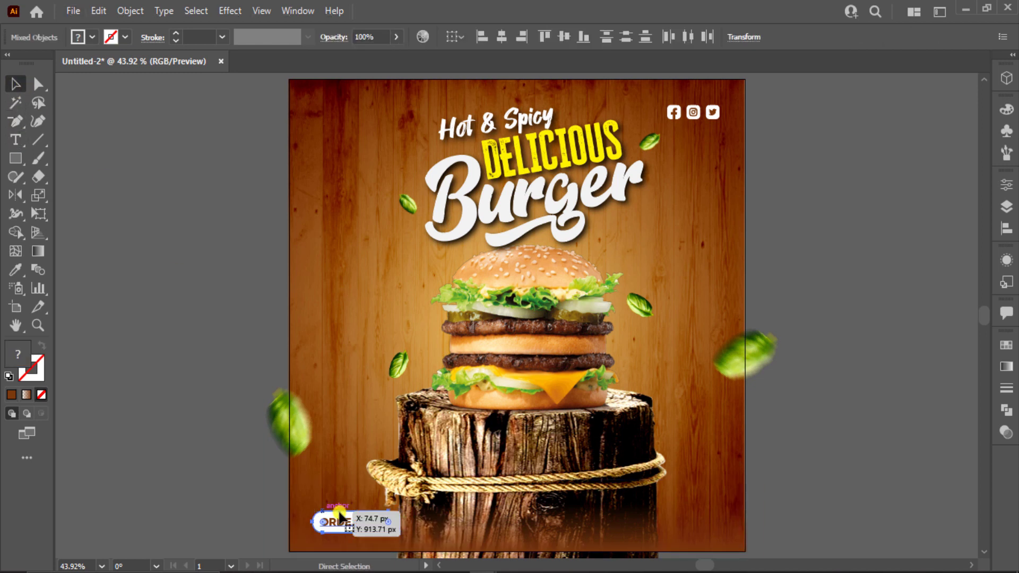
left_click(171, 388)
Add a new Contact Us text line beside the poster and colour it white.
left_click(15, 139)
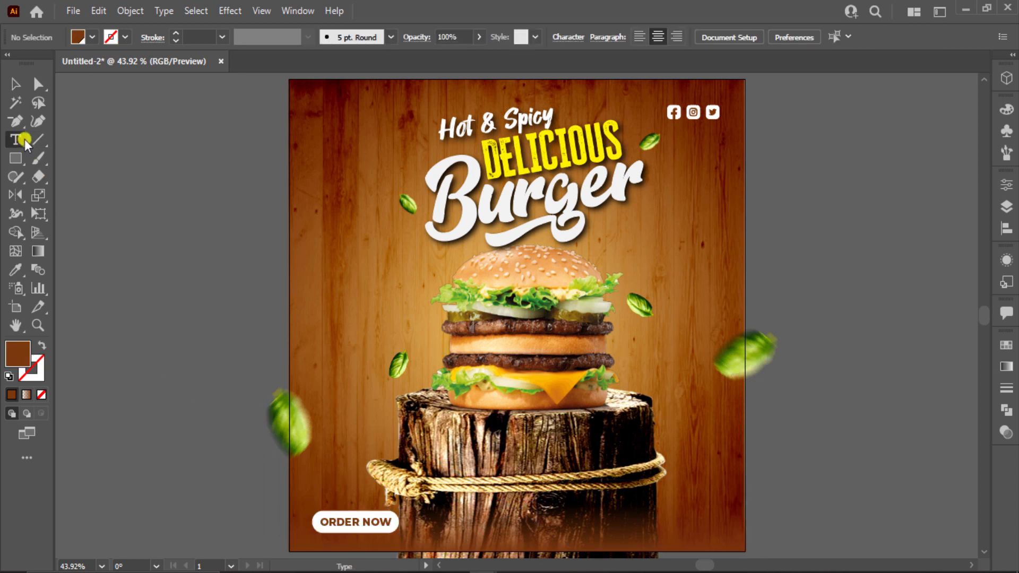
left_click(79, 189)
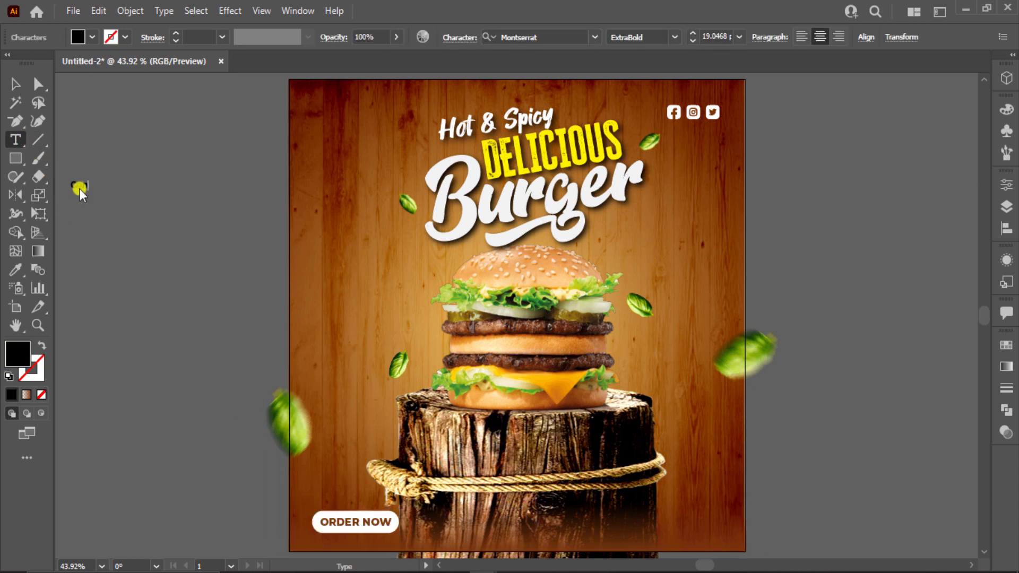
type("Contact Us")
left_click(14, 84)
left_click(91, 37)
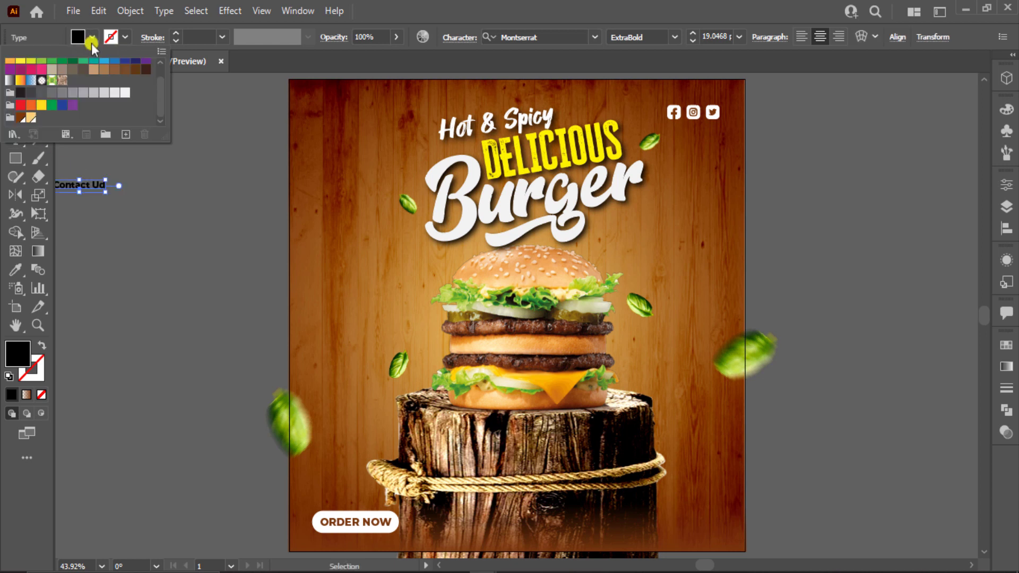
left_click(125, 90)
left_click(132, 212)
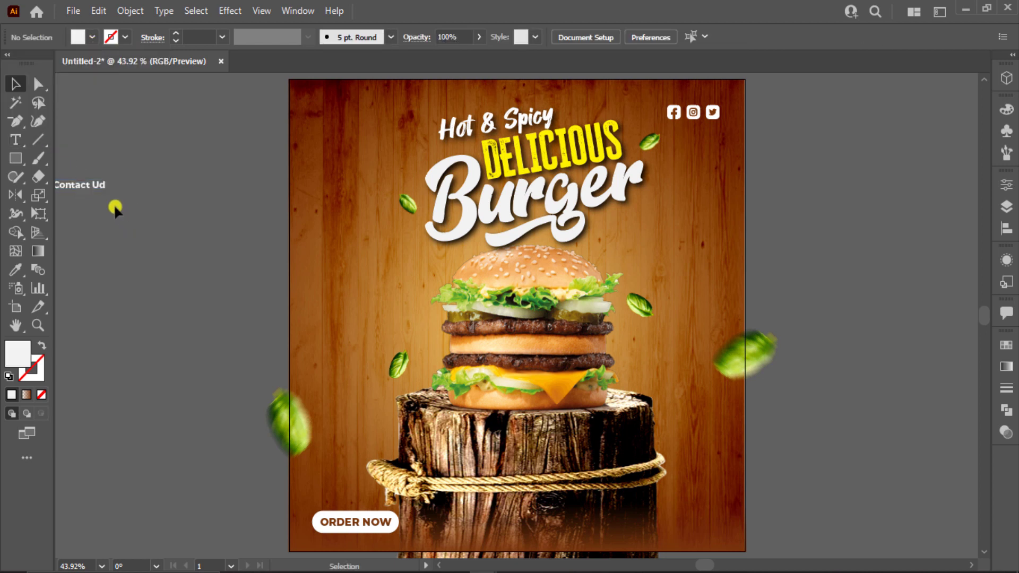
Move Contact Us to the poster's lower right and turn a duplicate beneath it into the phone number.
mouse_move(95, 186)
left_mouse_down()
mouse_move(716, 512)
mouse_move(717, 528)
left_mouse_up()
left_click(838, 506)
left_click(718, 517)
double_click(700, 523)
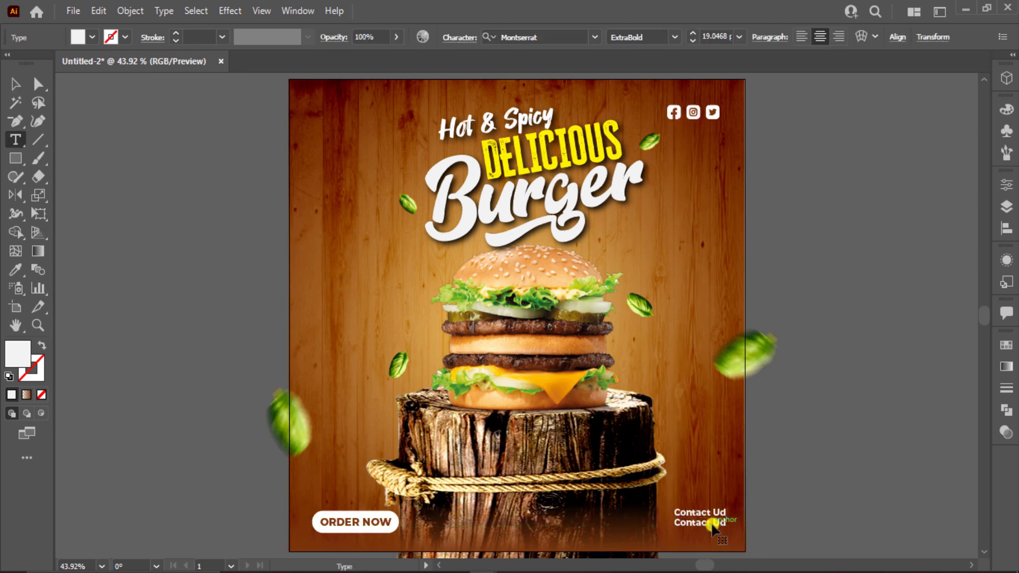
key("ctrl+a")
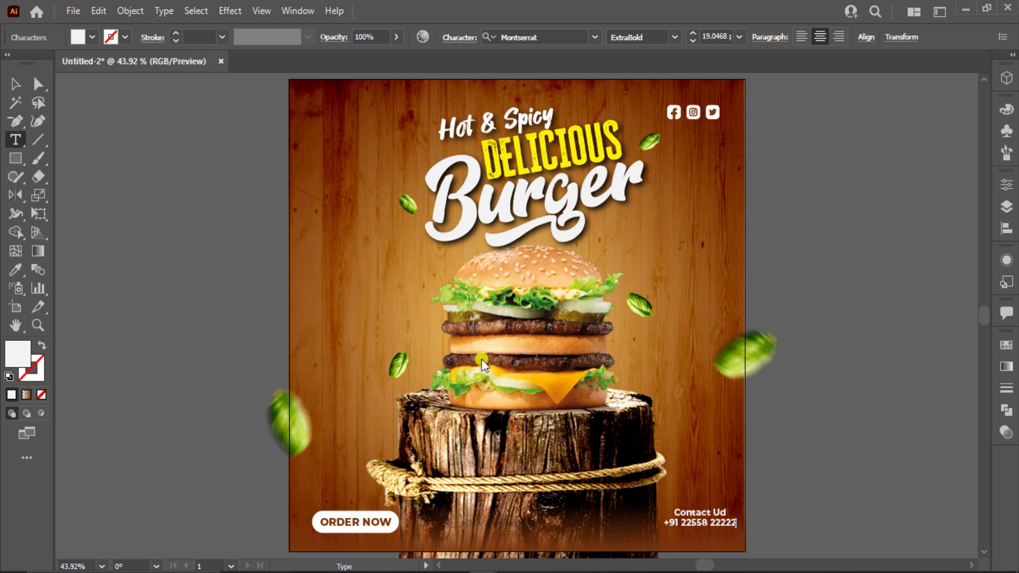
left_click(16, 84)
left_click(875, 500)
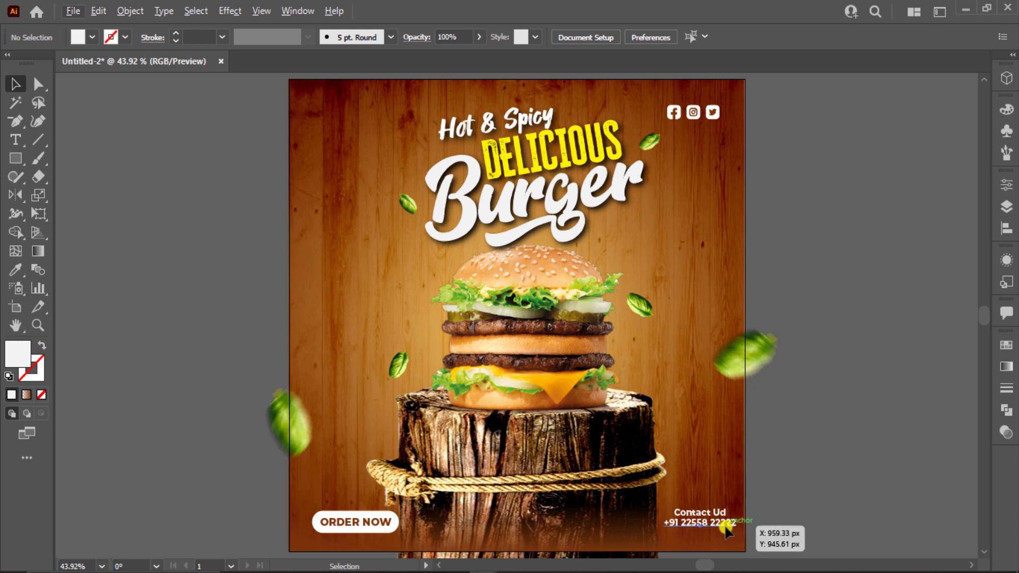
left_click_drag(727, 529, 718, 531)
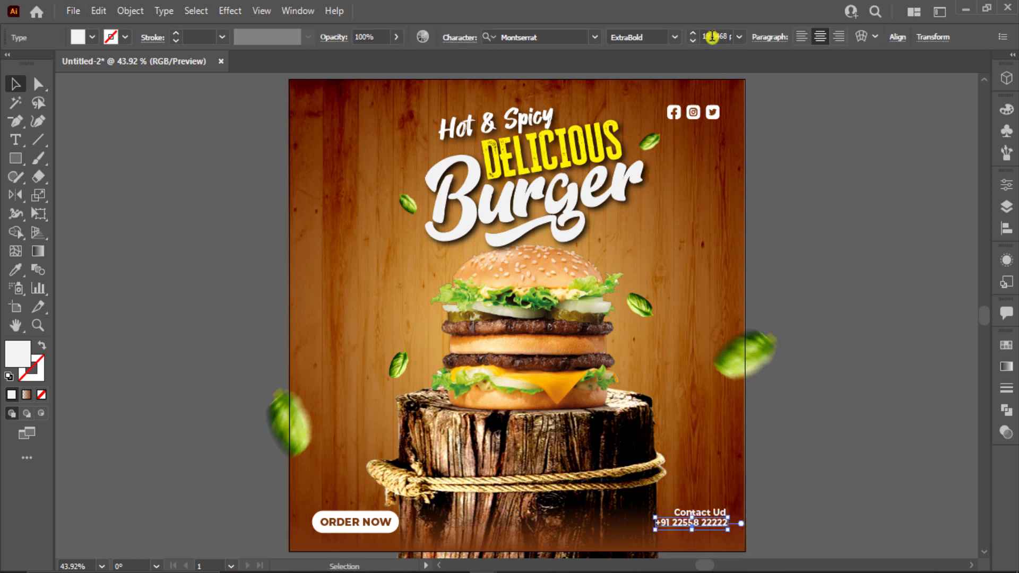
Nudge the phone number left and correct the heading to read 'Contact Us'.
scroll(712, 37, "up", 3)
left_click(713, 496)
scroll(711, 499, "down", 2)
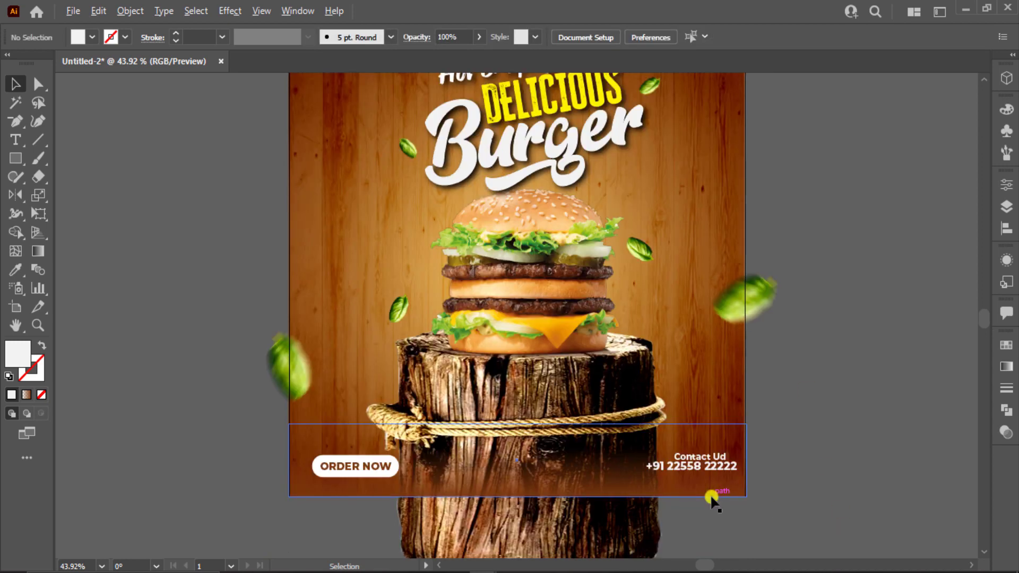
scroll(711, 499, "up", 3)
left_click_drag(727, 438, 713, 444)
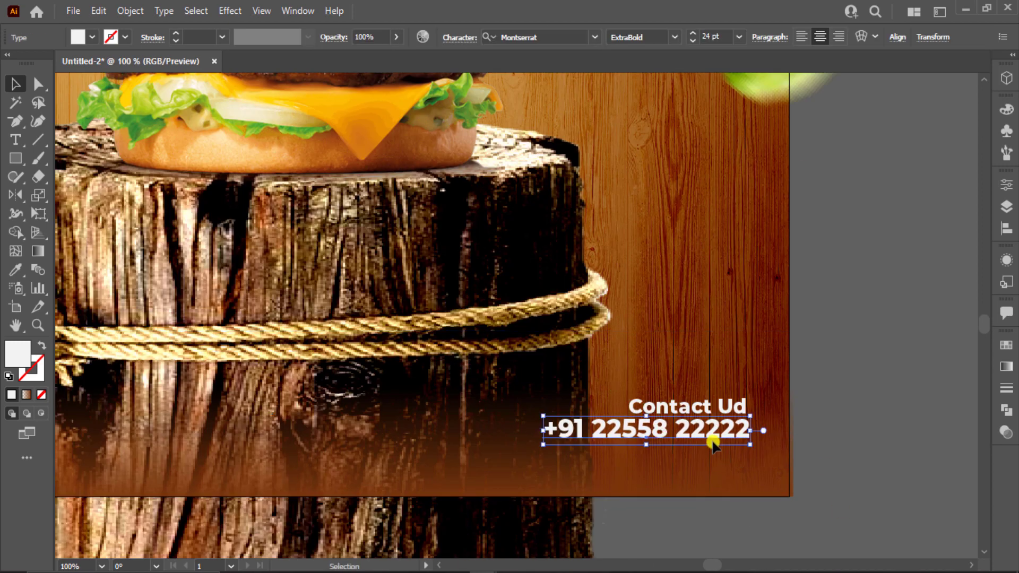
type("t U")
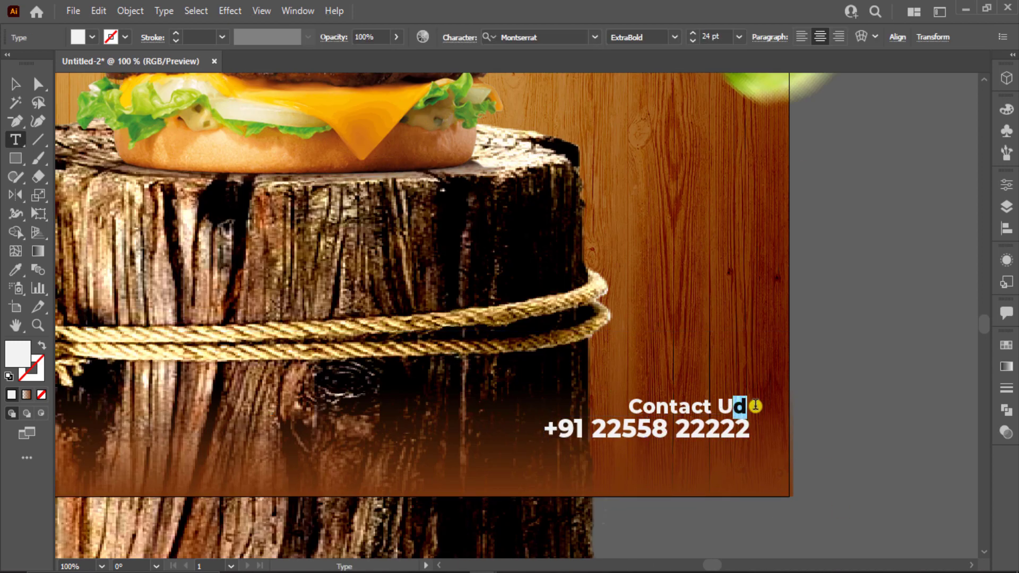
type("s")
left_click(15, 84)
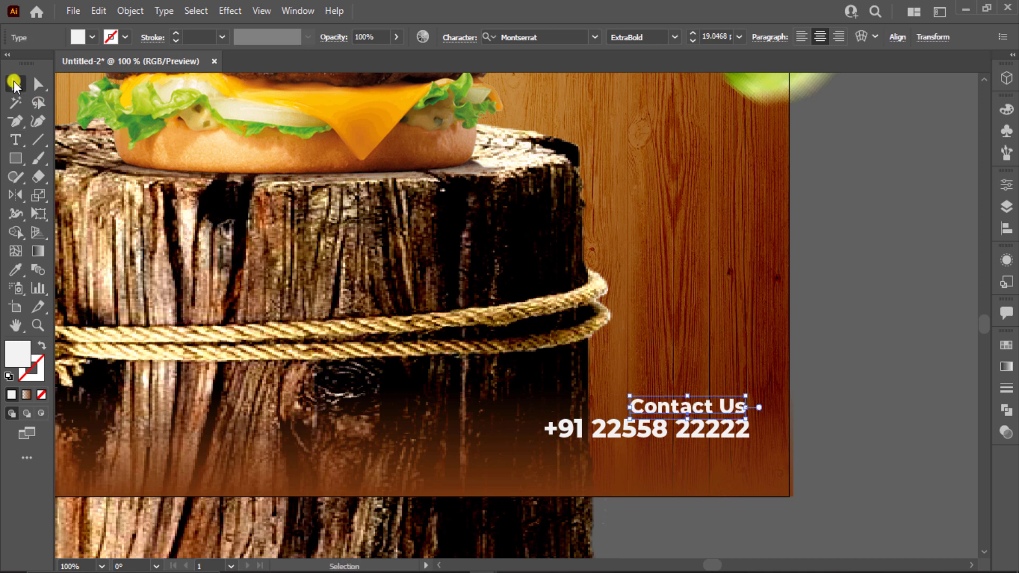
Copy the Contact Us line alone toward the poster's lower left.
left_click(769, 487)
left_click(774, 481)
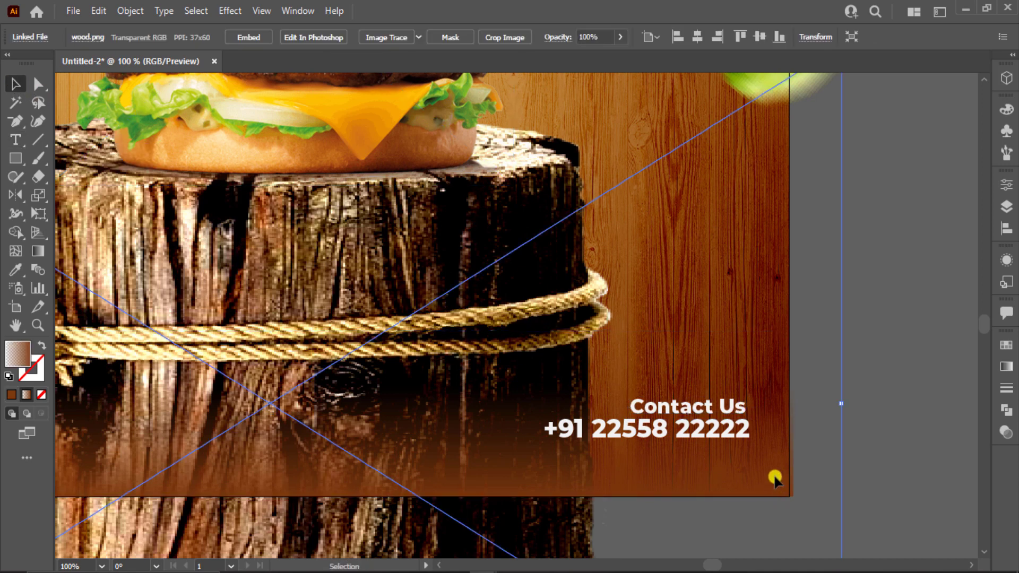
key("ctrl+shift+a")
left_click(712, 440)
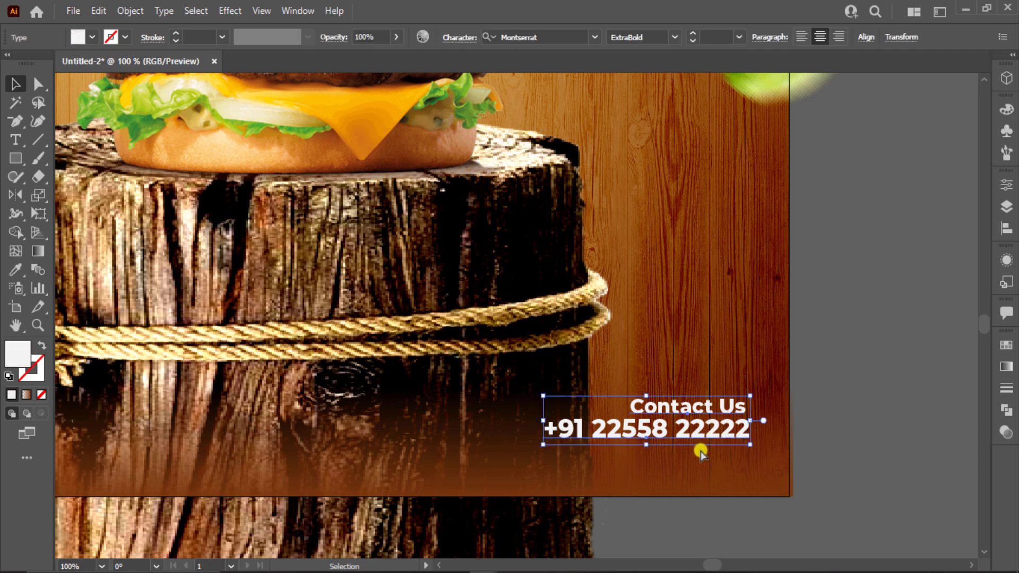
left_click(826, 423)
mouse_move(679, 408)
left_mouse_down()
mouse_move(288, 460)
mouse_move(215, 455)
left_mouse_up()
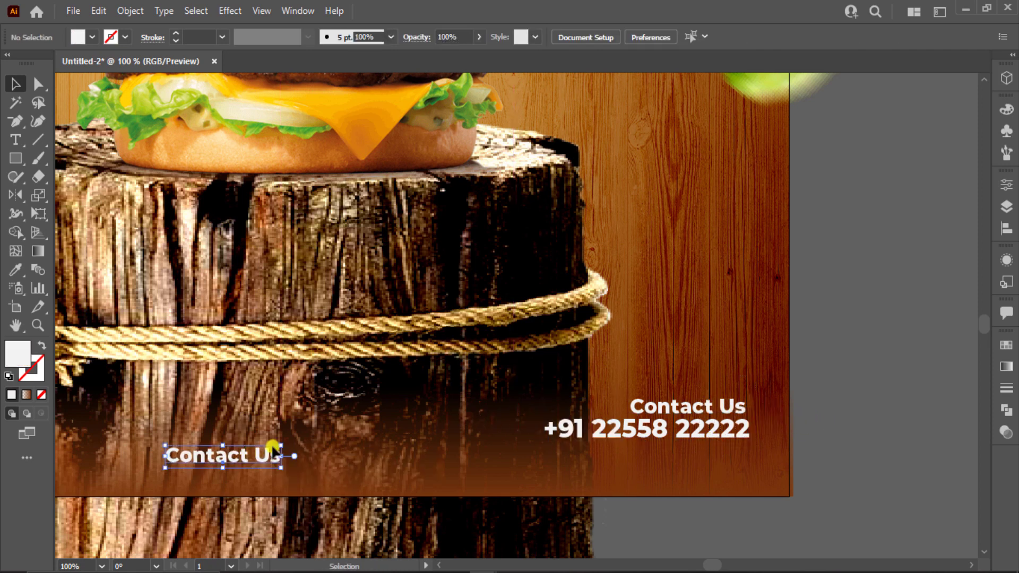
left_click_drag(713, 383, 765, 464)
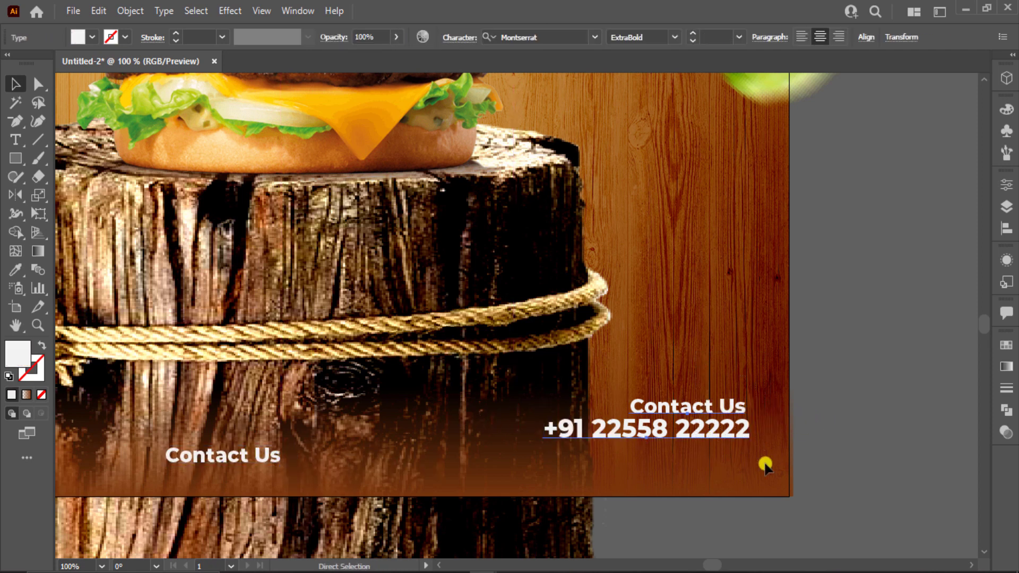
triple_click(242, 458)
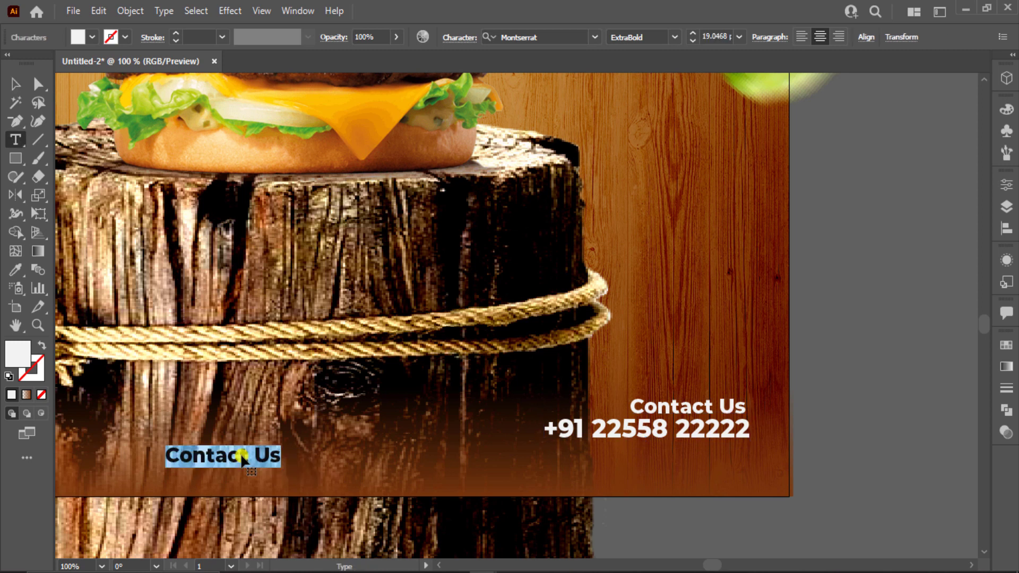
type("www.yo")
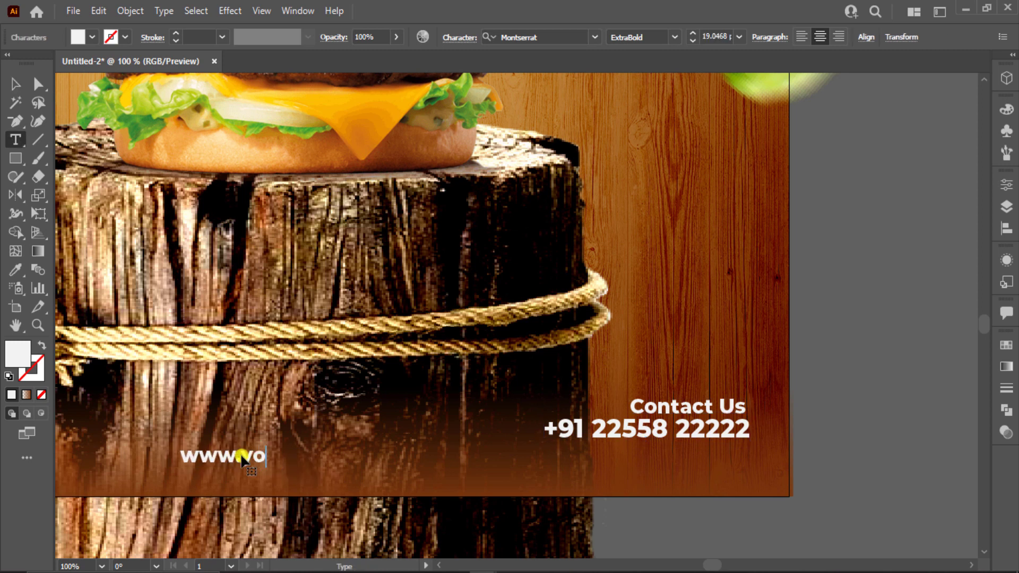
type("urweb")
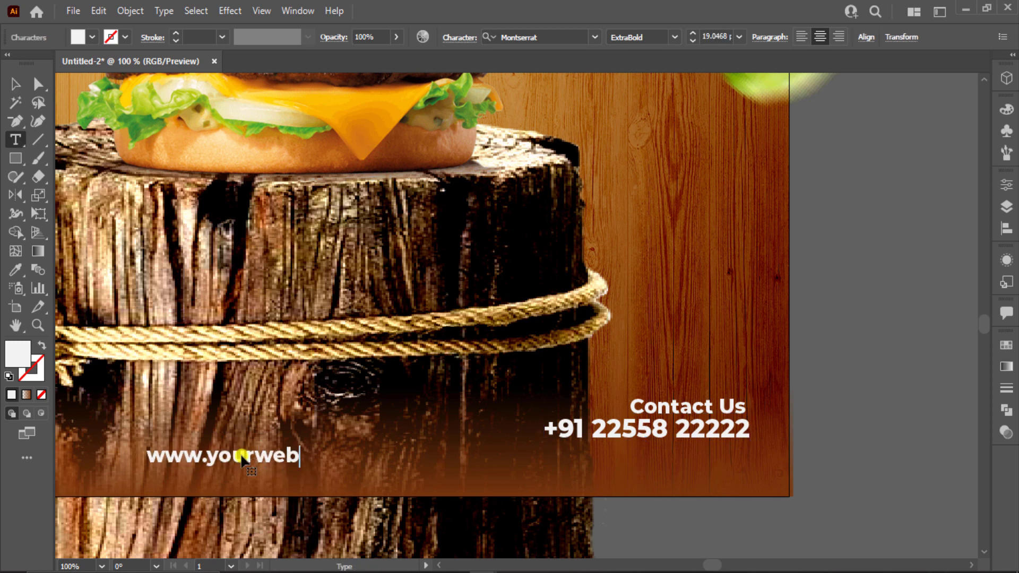
type("site.co")
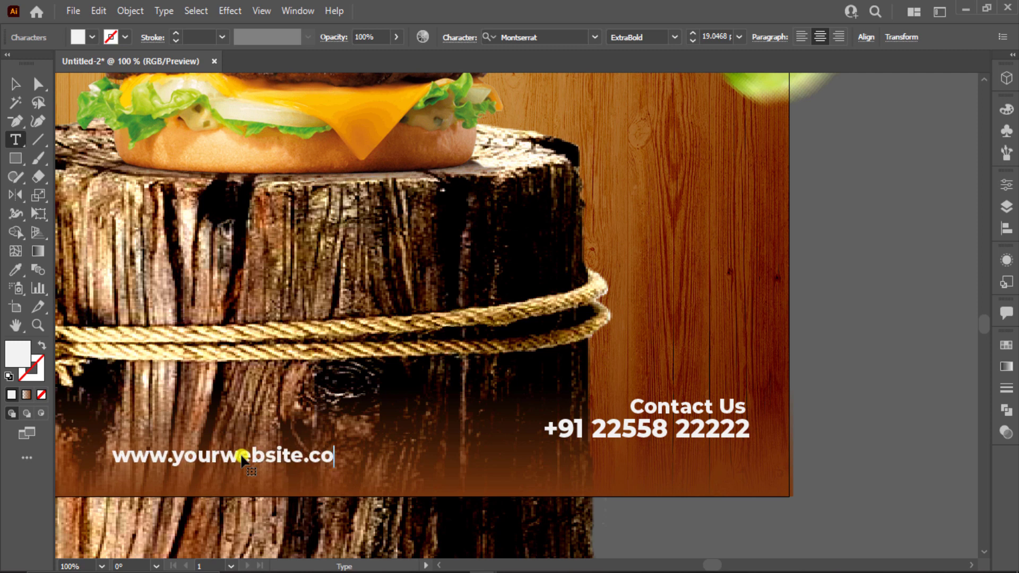
type("m")
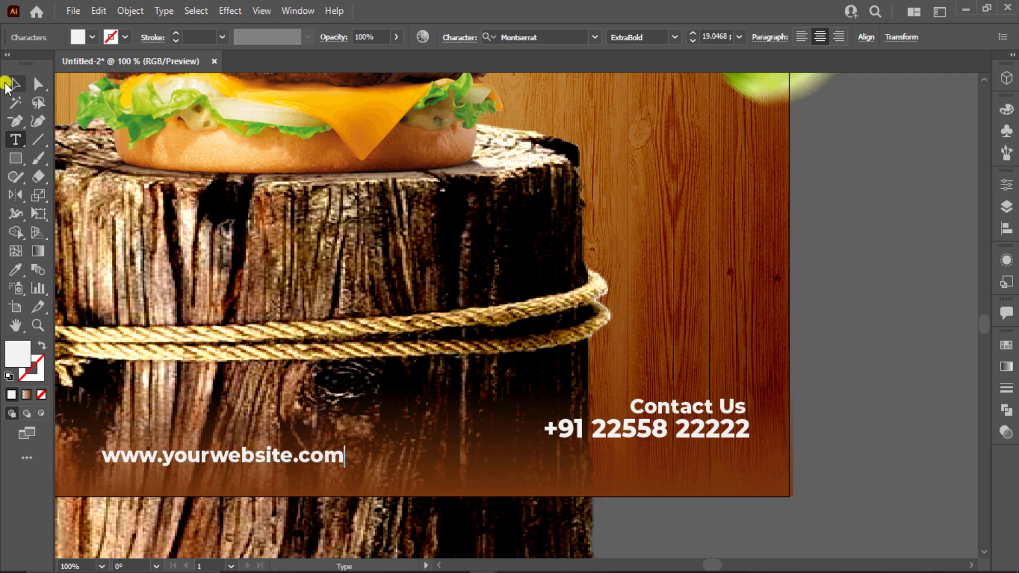
left_click(7, 85)
left_click(675, 38)
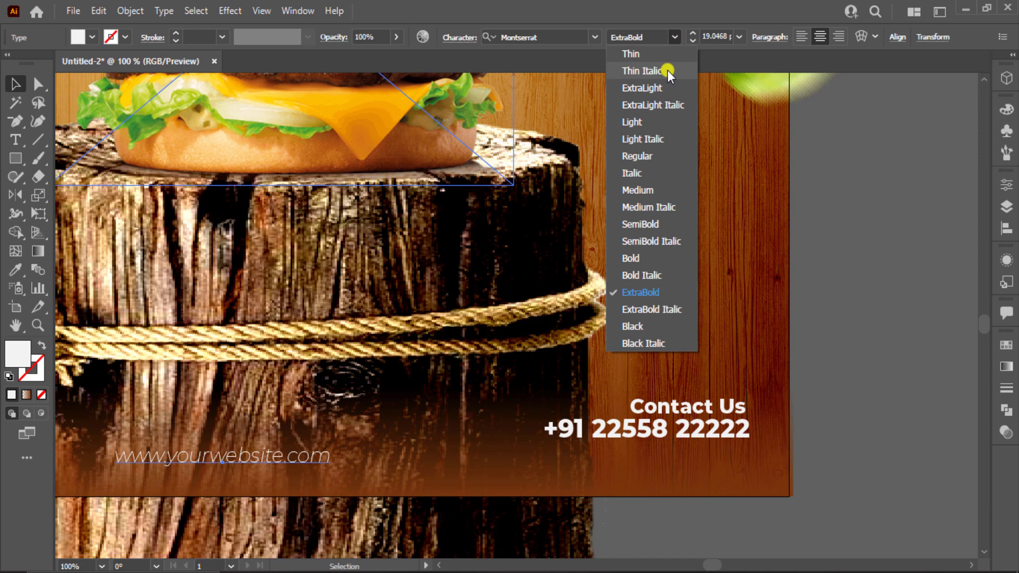
Set the website address to Regular and vertically centre-align the bottom-row items.
left_click(657, 156)
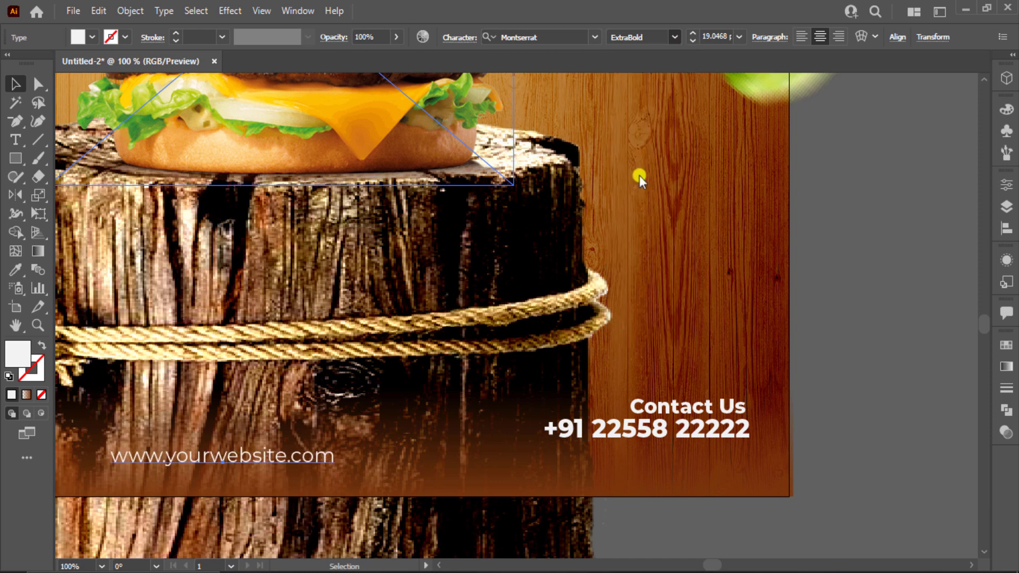
key("ctrl+0")
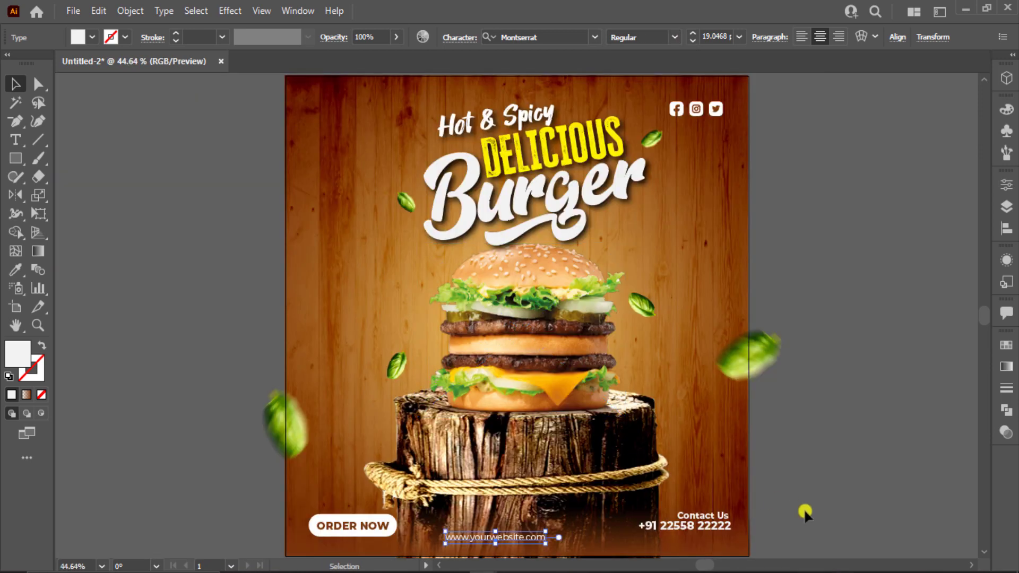
key("ctrl+a")
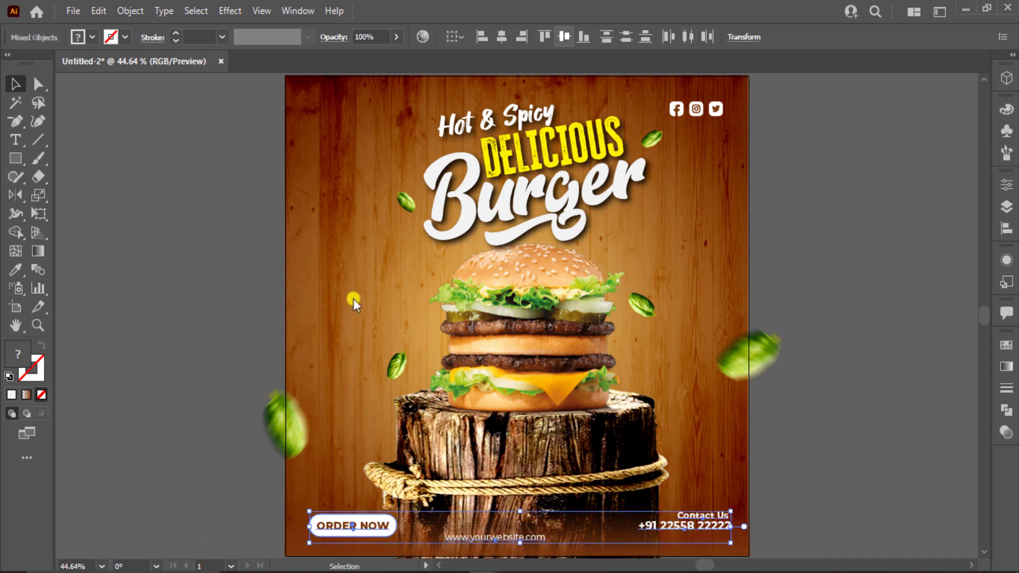
left_click(505, 41)
key("ctrl+z")
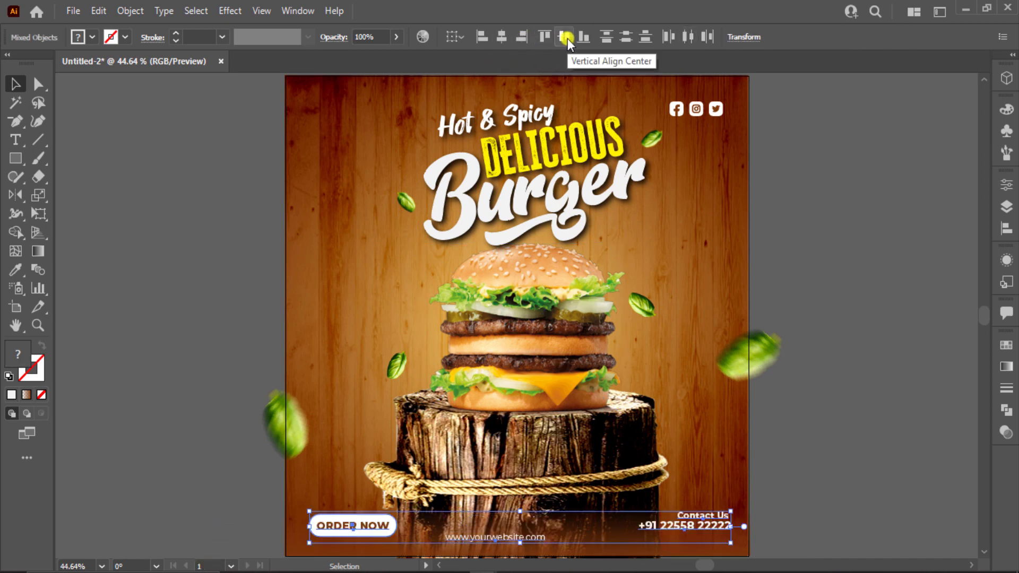
left_click(565, 39)
Centre the website address horizontally across the poster.
left_click(759, 451)
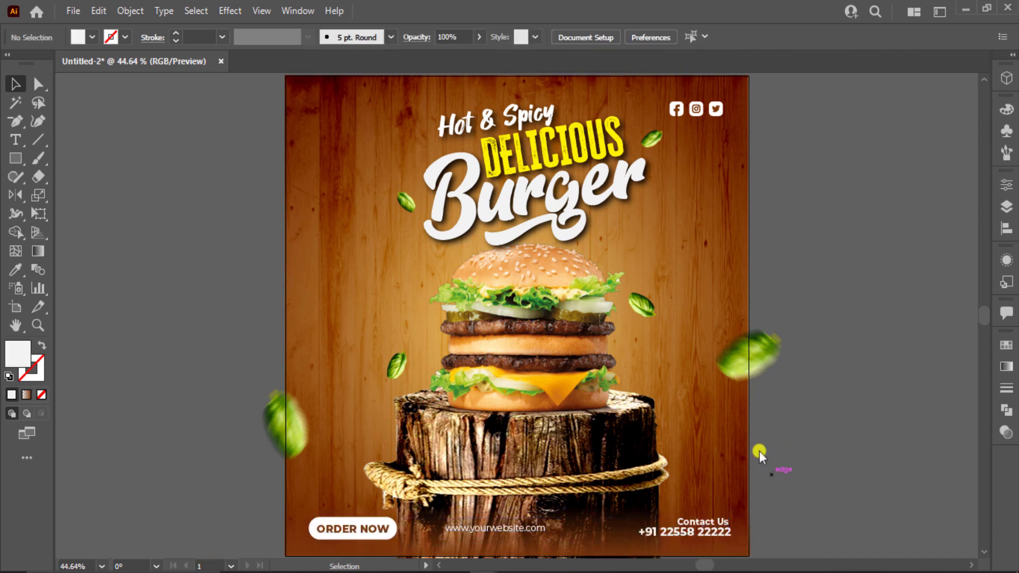
left_click(496, 528)
left_click(896, 37)
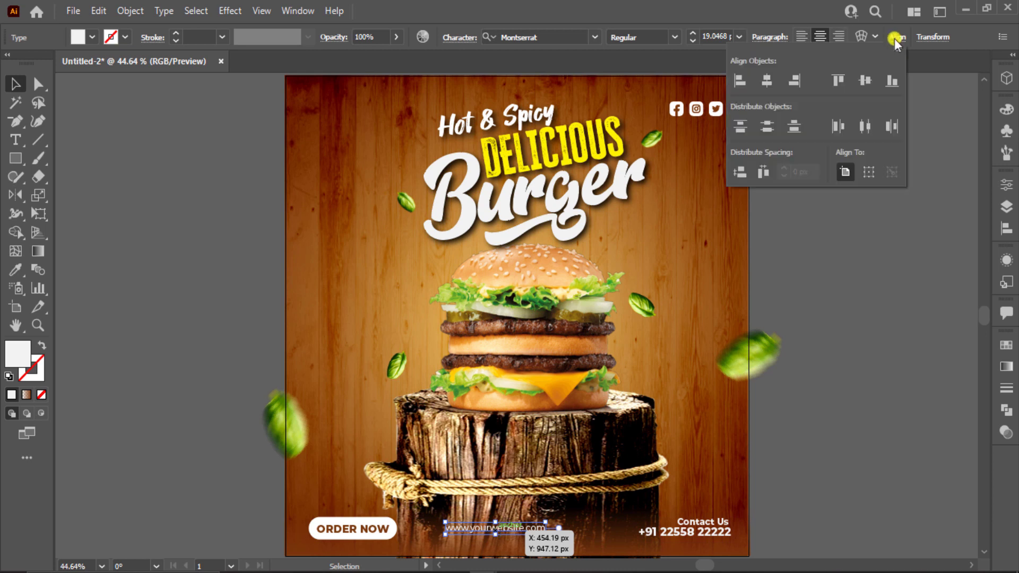
left_click(772, 81)
left_click(826, 434)
left_click(826, 493)
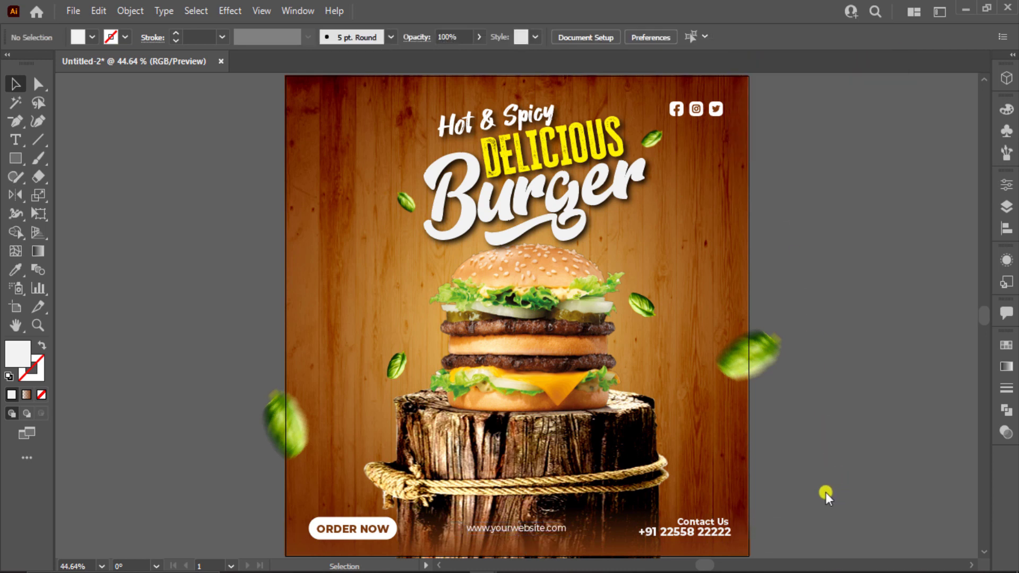
left_click(712, 526)
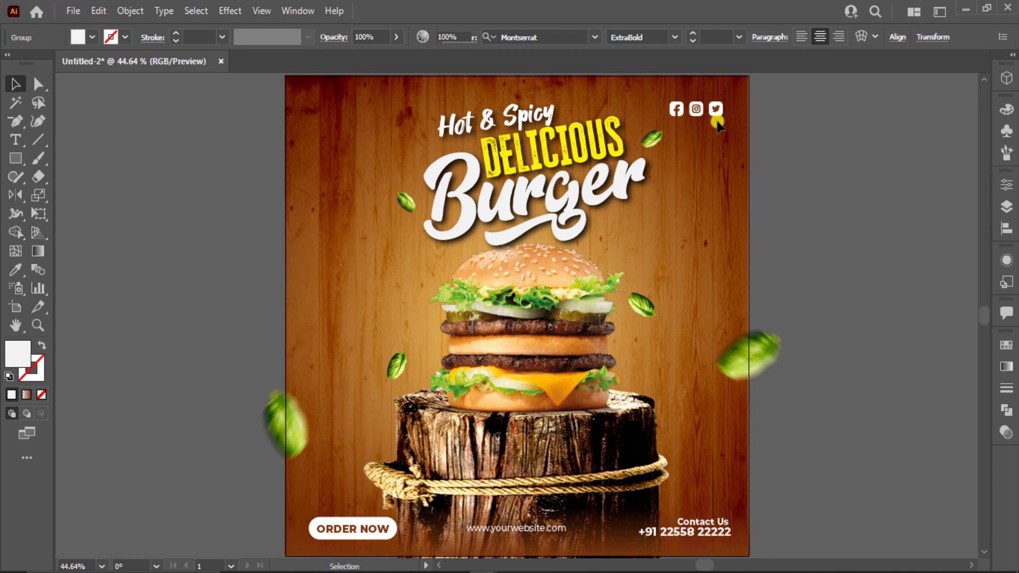
Start a LOGO text line beside the poster and convert the ORDER NOW button to a mesh.
left_click_drag(717, 124, 715, 120)
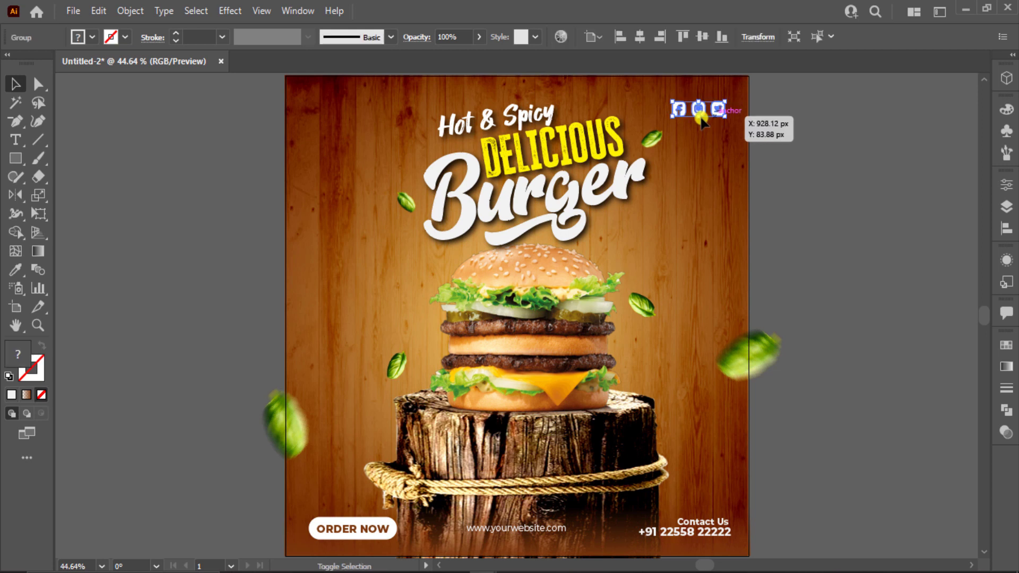
left_click(19, 144)
left_click(106, 152)
key("BackSpace")
type("LOGO")
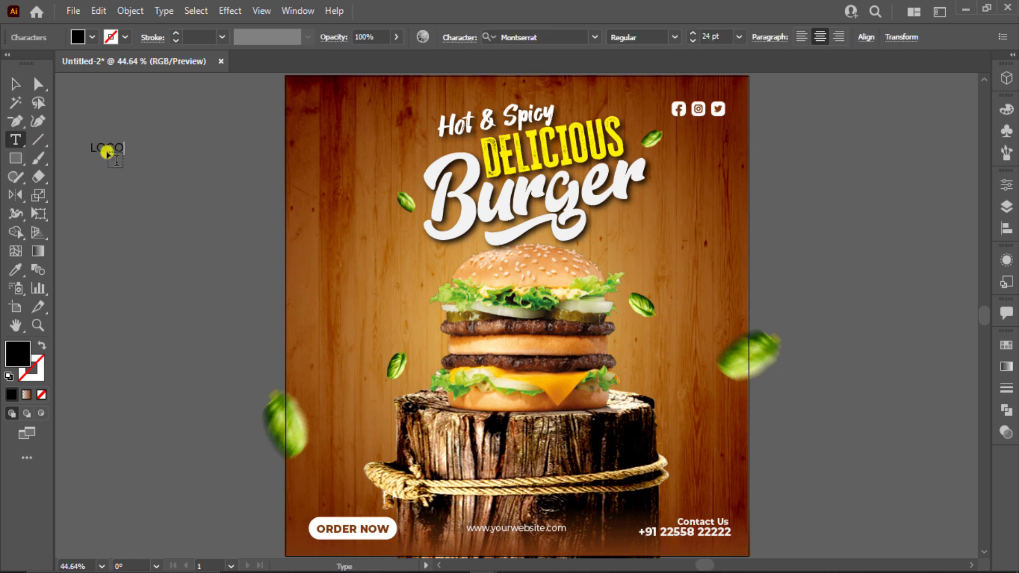
left_click(13, 85)
key("u")
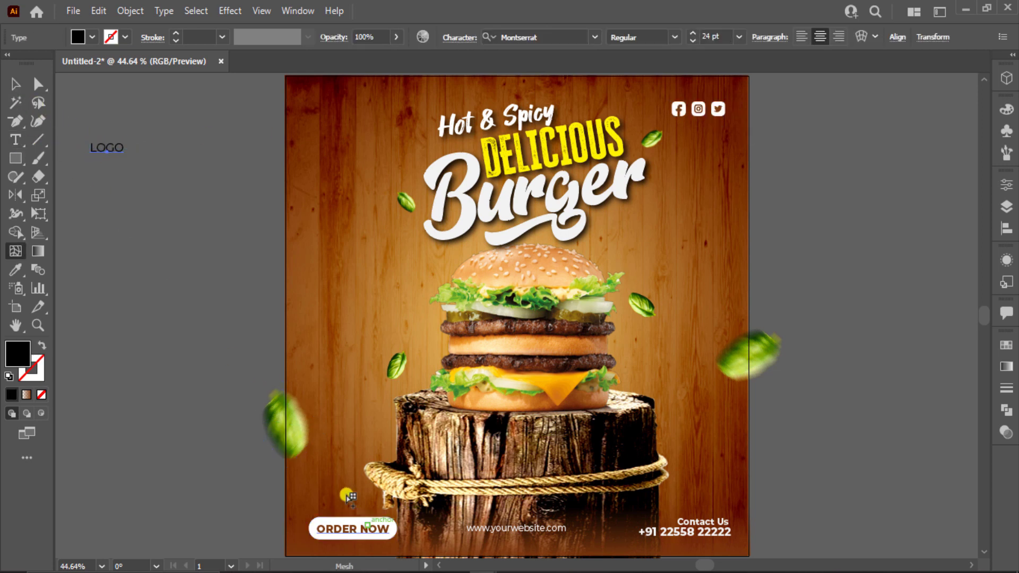
left_click(372, 524)
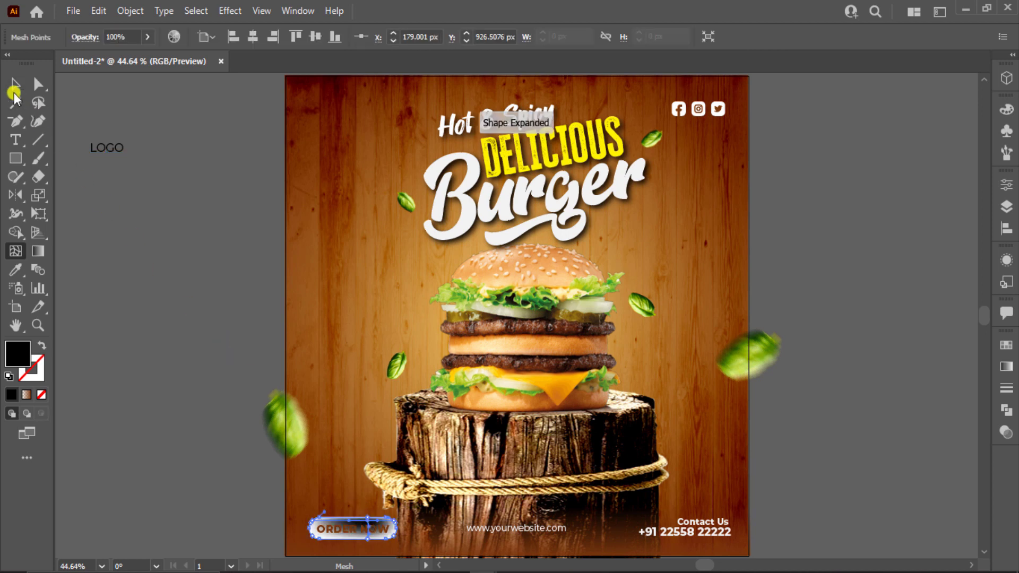
Make LOGO bold white text and move it to the poster's top-left corner.
left_click(14, 84)
left_click(106, 148)
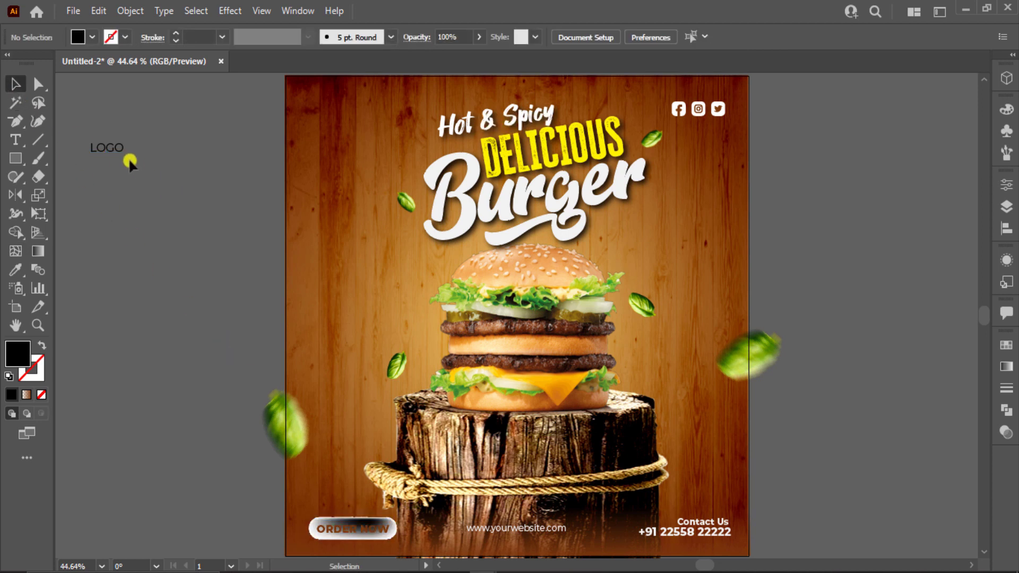
left_click(677, 38)
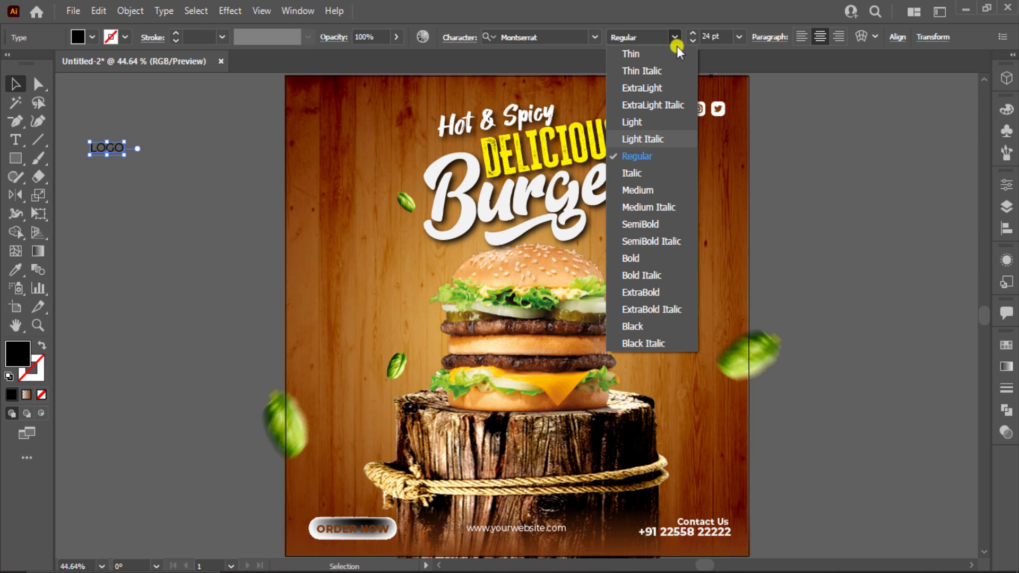
left_click(667, 258)
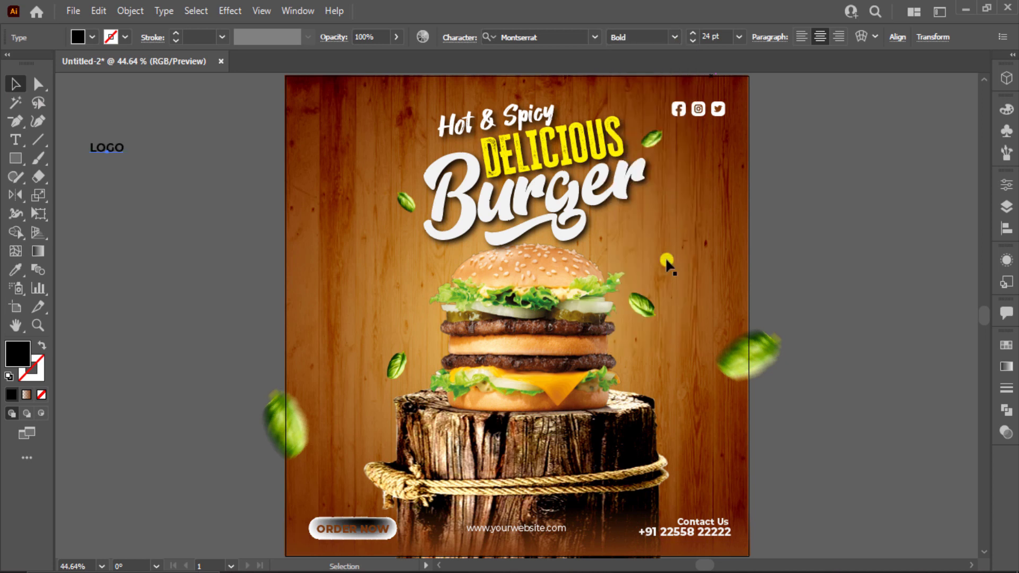
left_click(93, 38)
left_click(126, 93)
left_click(129, 203)
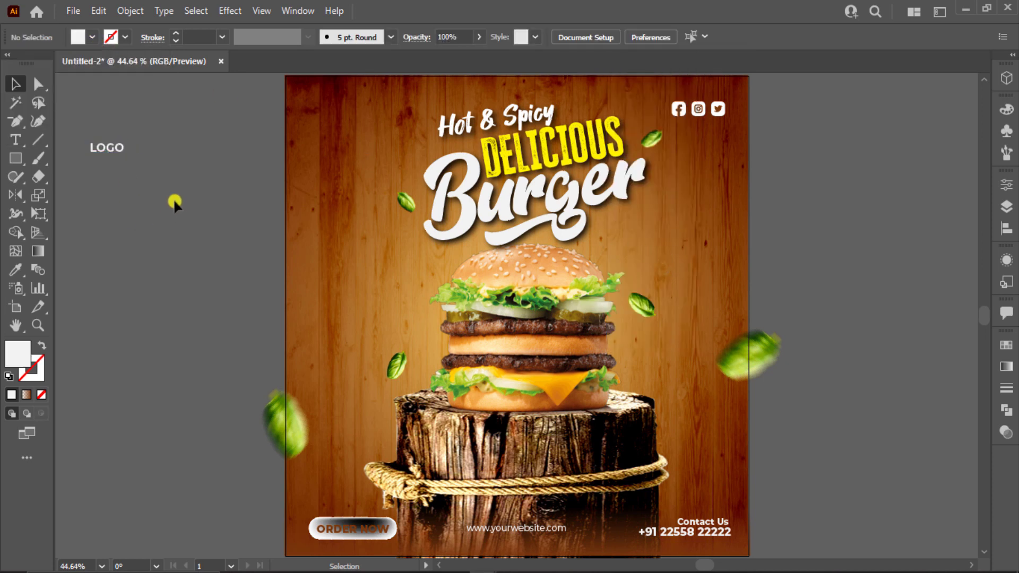
left_click_drag(112, 151, 319, 107)
left_click(356, 526)
Undo the mesh so the ORDER NOW button is plain again, and reselect LOGO.
key("ctrl+equal")
key("ctrl+equal")
key("ctrl+equal")
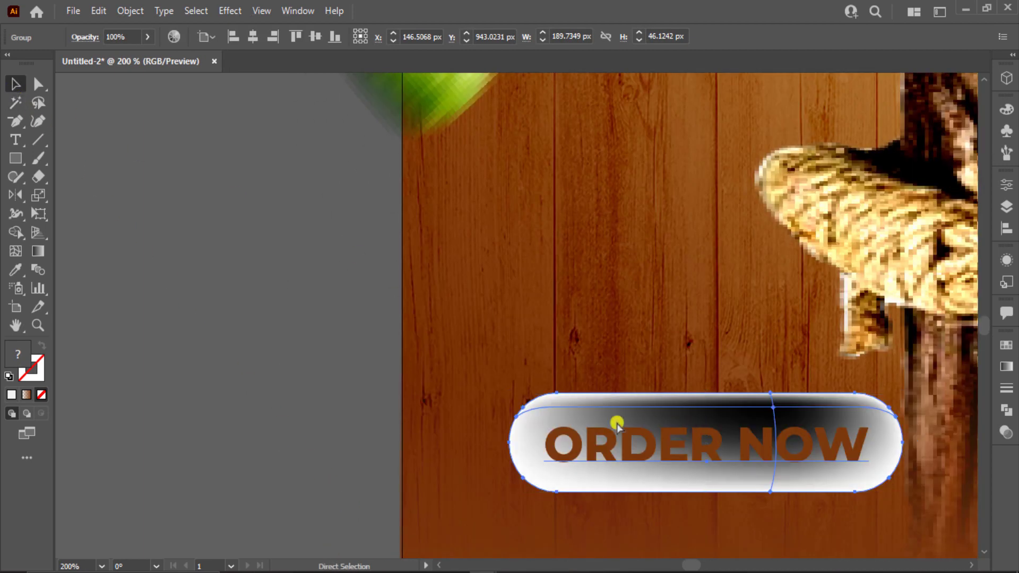
key("a")
left_click(614, 421)
left_click(310, 419)
key("ctrl+0")
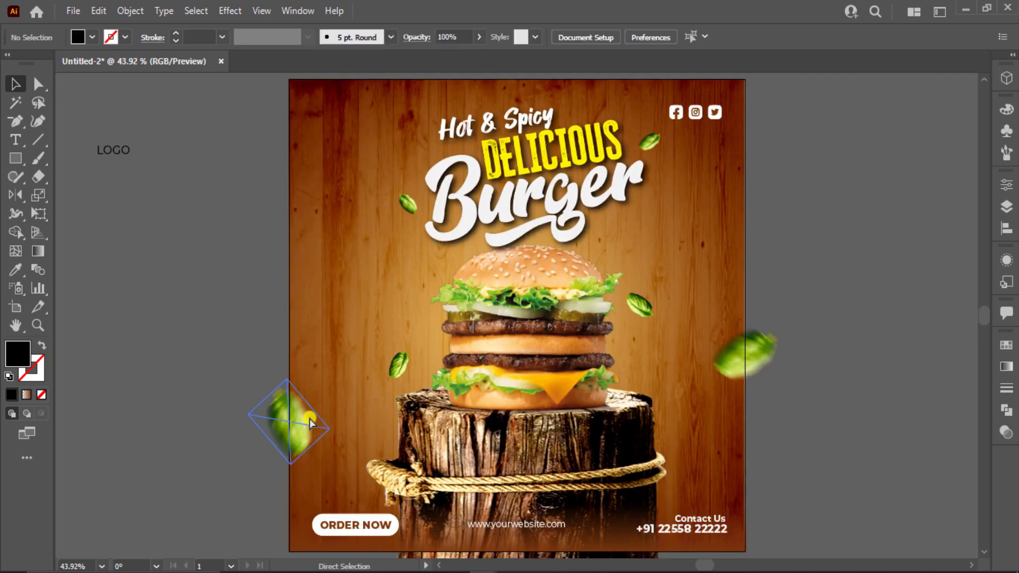
key("ctrl+z")
key("ctrl+shift+z")
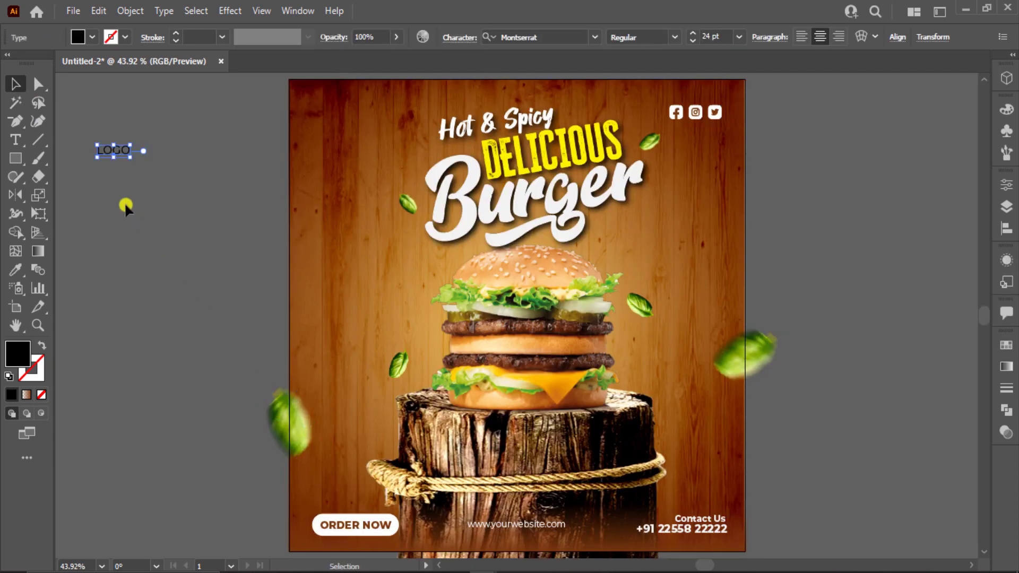
left_click(126, 207)
left_click(109, 151)
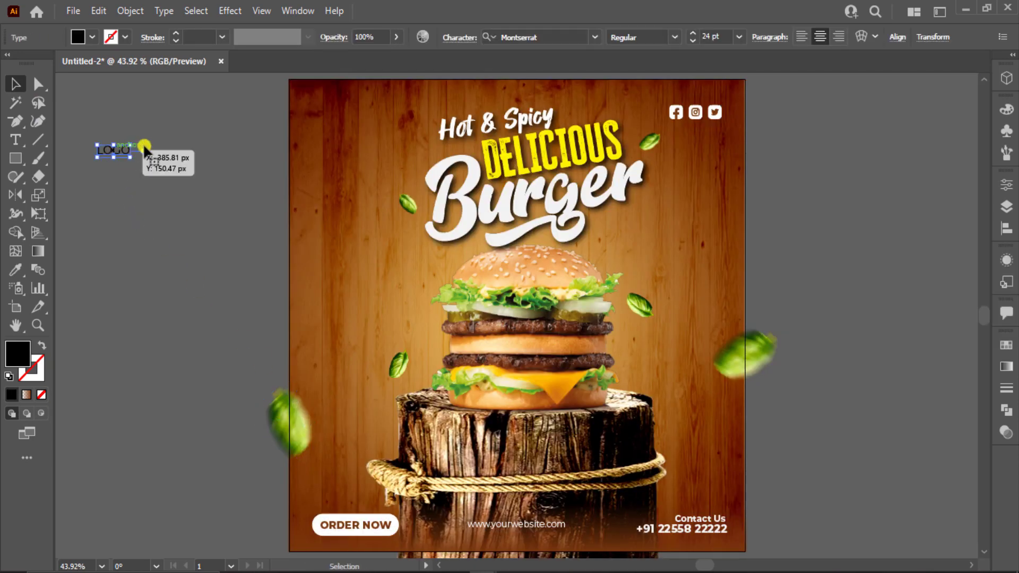
Make LOGO white ExtraBold at the top-left and place a copy just below.
left_click(674, 41)
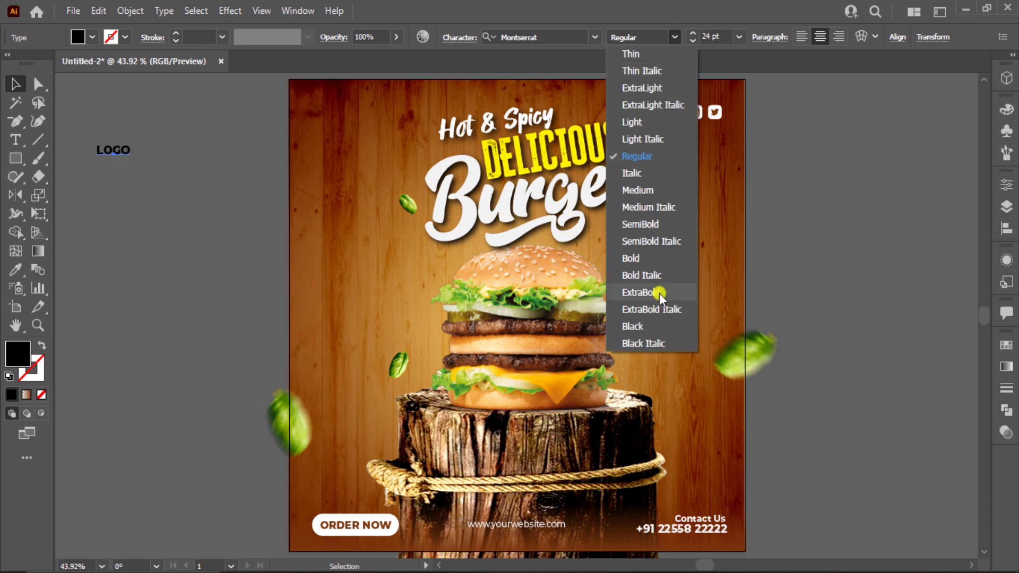
left_click(660, 293)
left_click(92, 38)
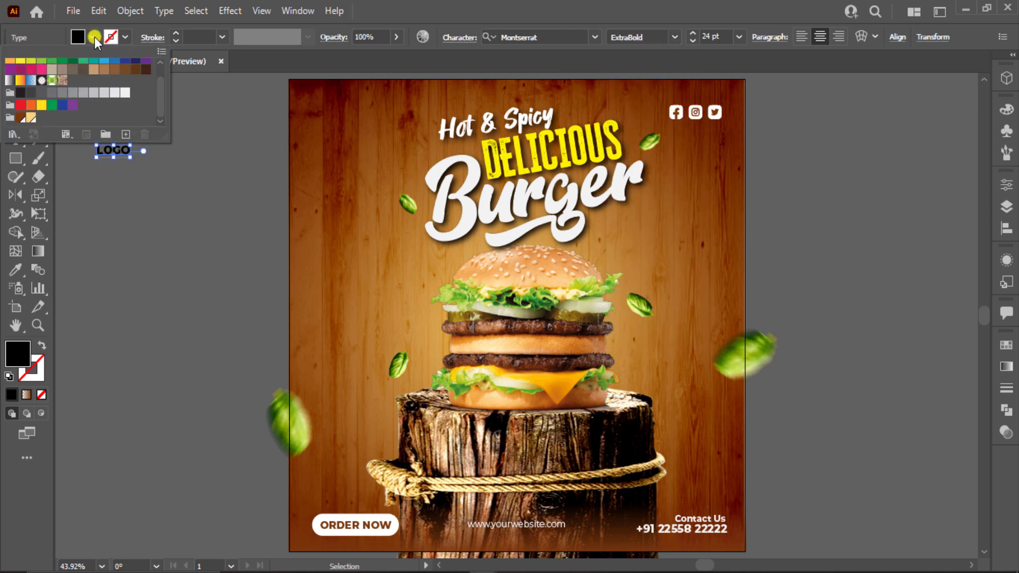
left_click(30, 70)
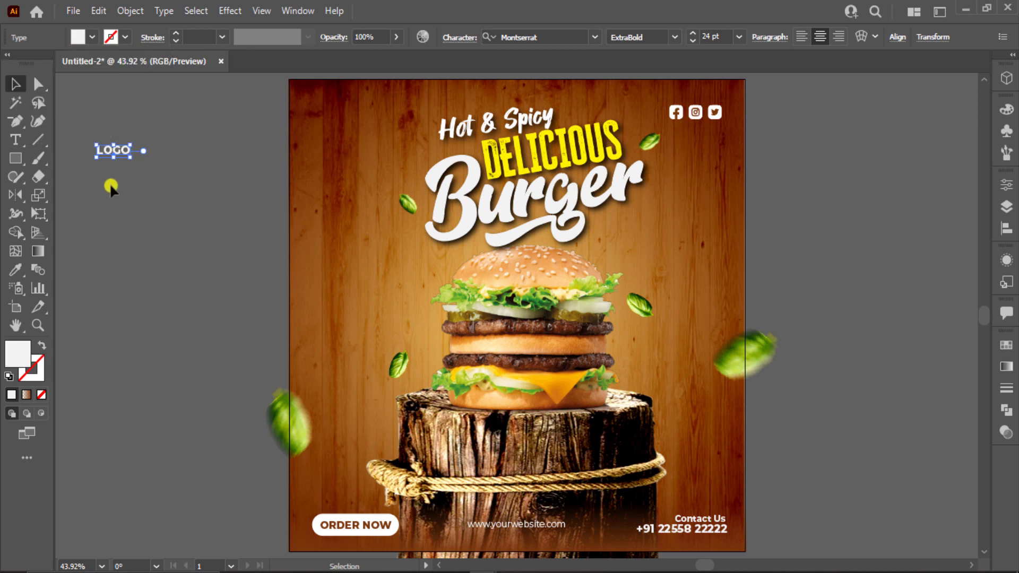
left_click_drag(114, 151, 334, 114)
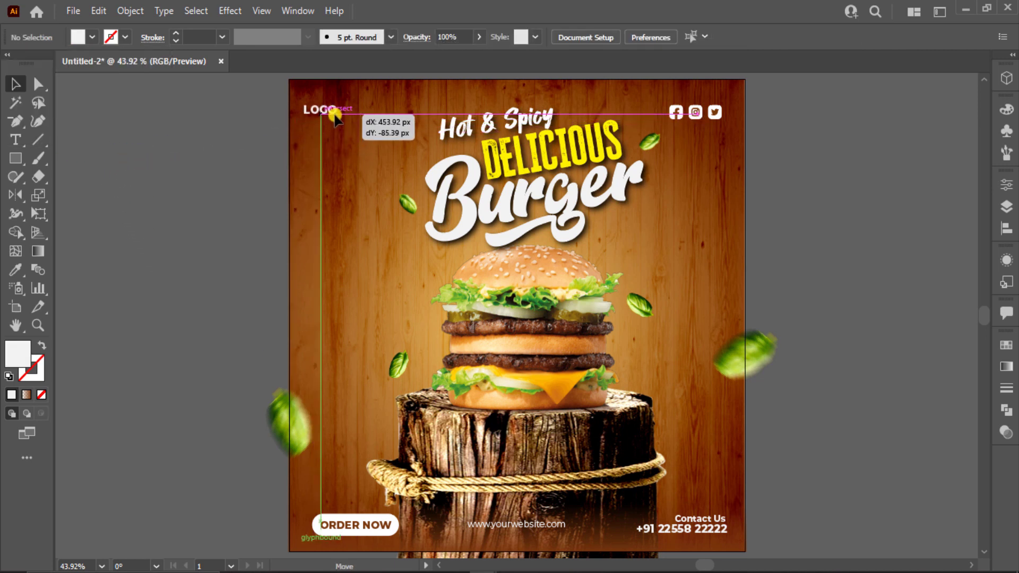
left_click_drag(335, 115, 331, 126)
Retype the lower copy as HERE, tuck it under LOGO and match LOGO's width.
key("ctrl+plus")
key("ctrl+plus")
scroll(331, 125, "up", 2)
key("ctrl+plus")
key("ctrl+plus")
key("ctrl+plus")
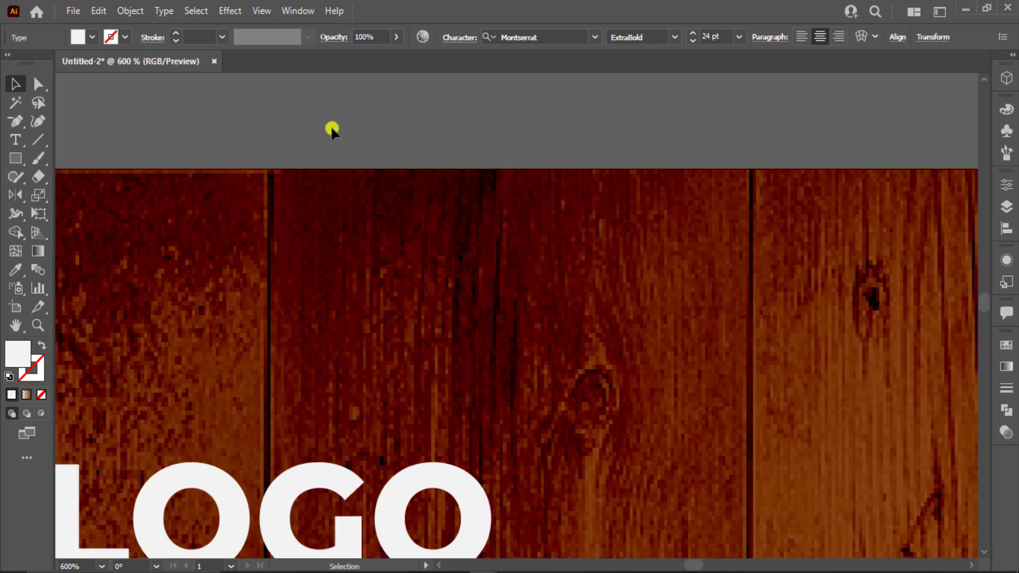
key("ctrl+minus")
key("ctrl+minus")
key("t")
double_click(335, 392)
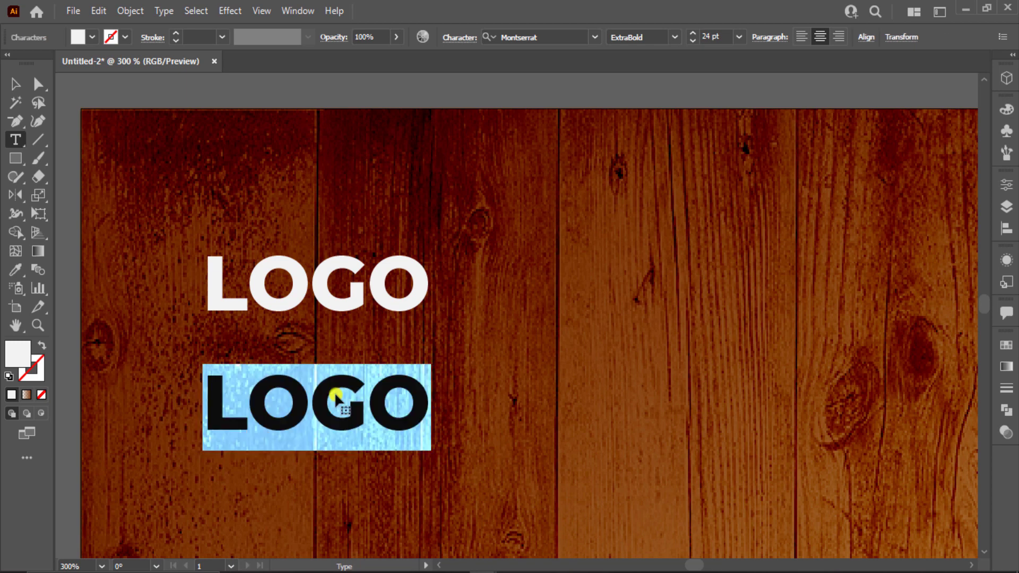
type("HERE")
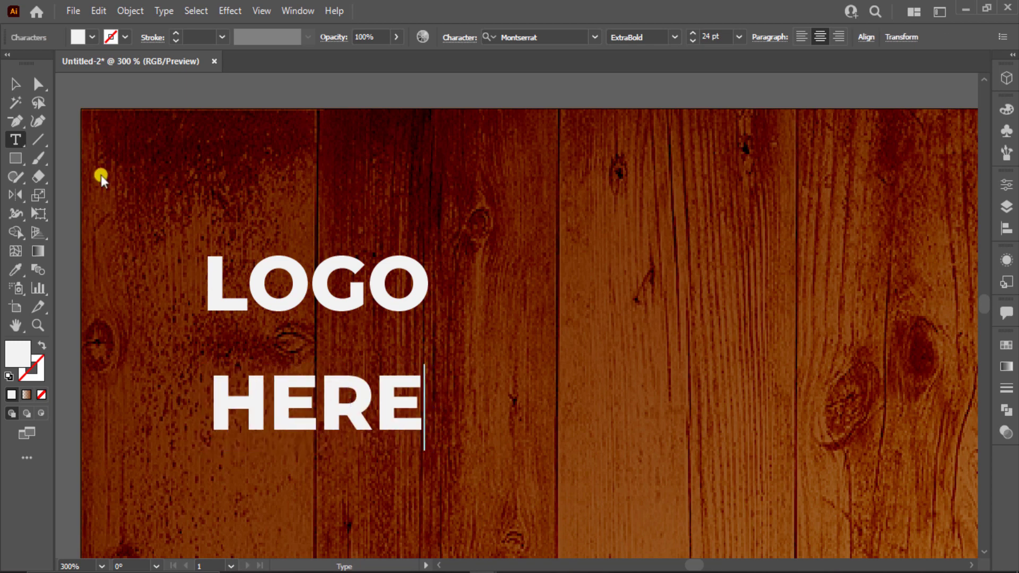
key("Escape")
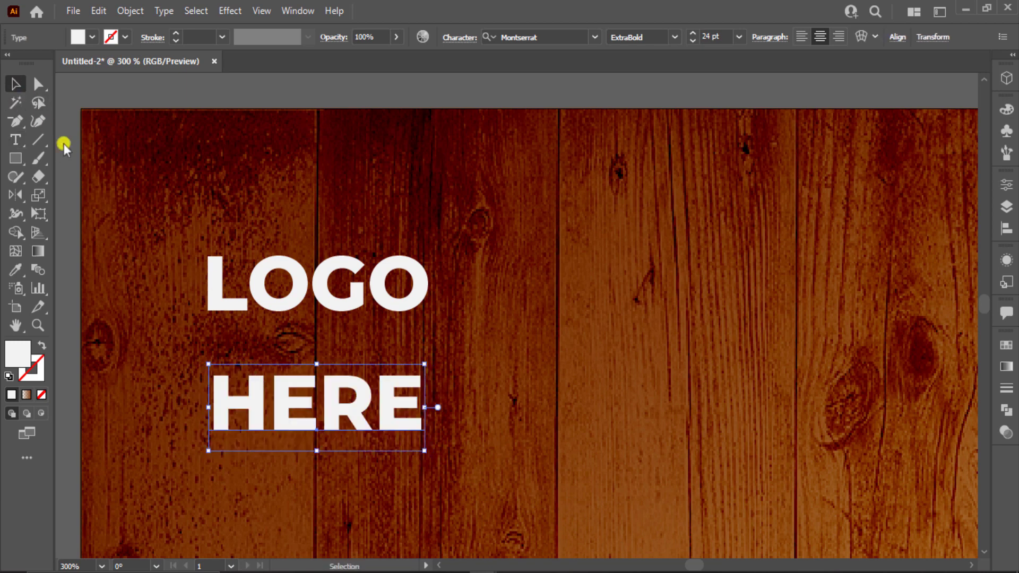
left_click_drag(257, 387, 247, 333)
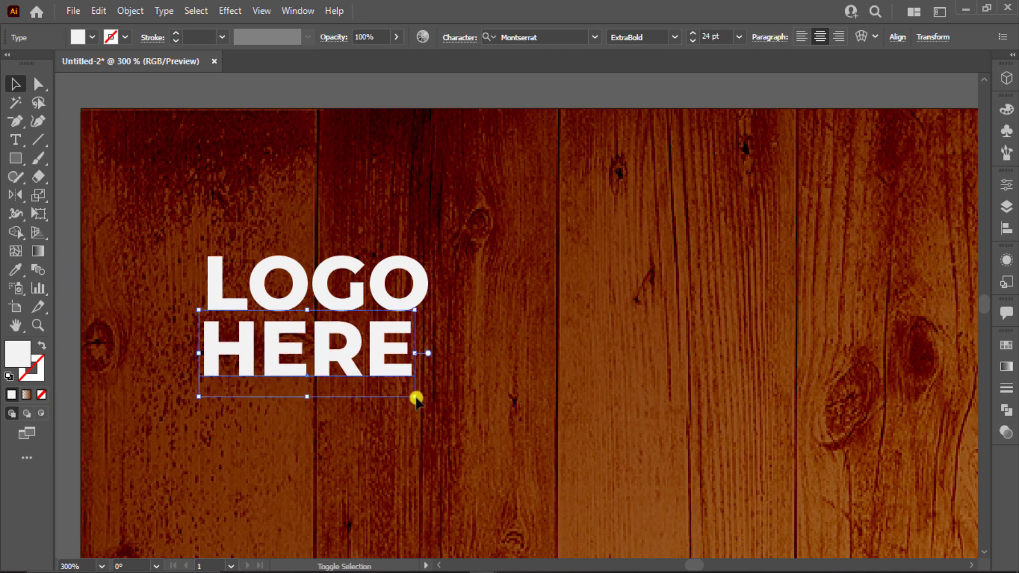
left_click_drag(419, 399, 430, 400)
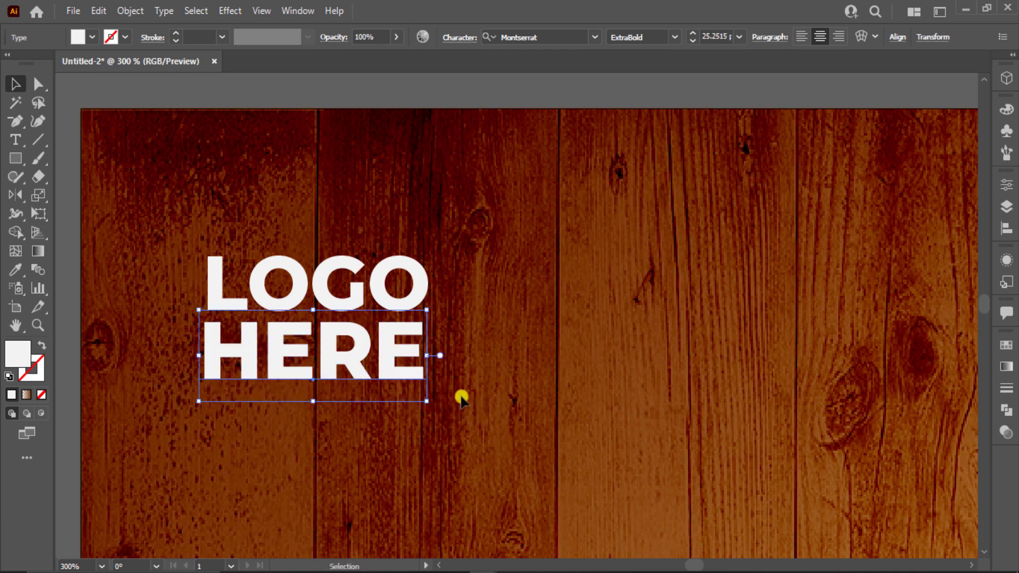
Group LOGO HERE and top-align it with the social icons.
left_click_drag(505, 227, 365, 391)
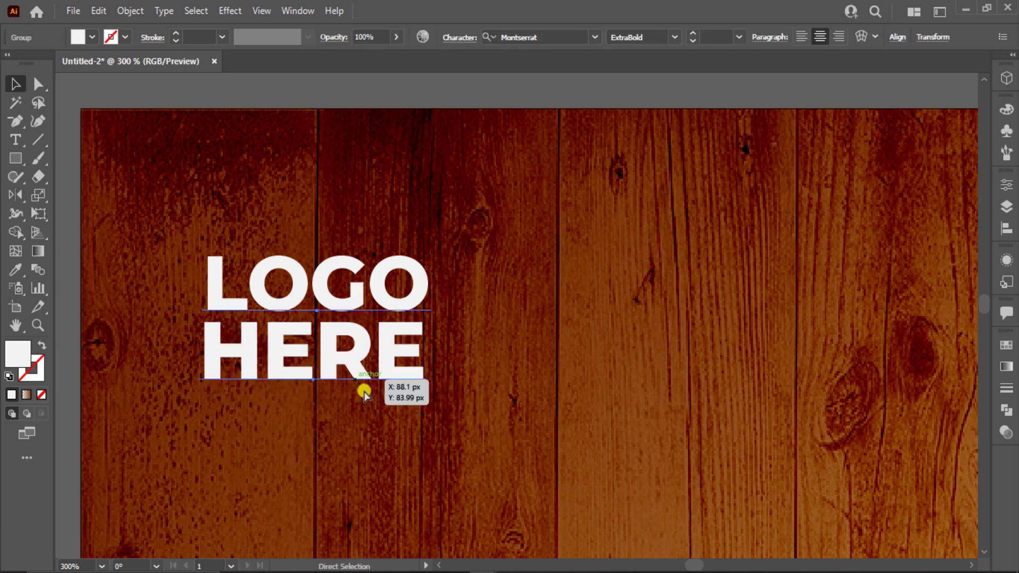
key("ctrl+0")
left_click(704, 115, "shift")
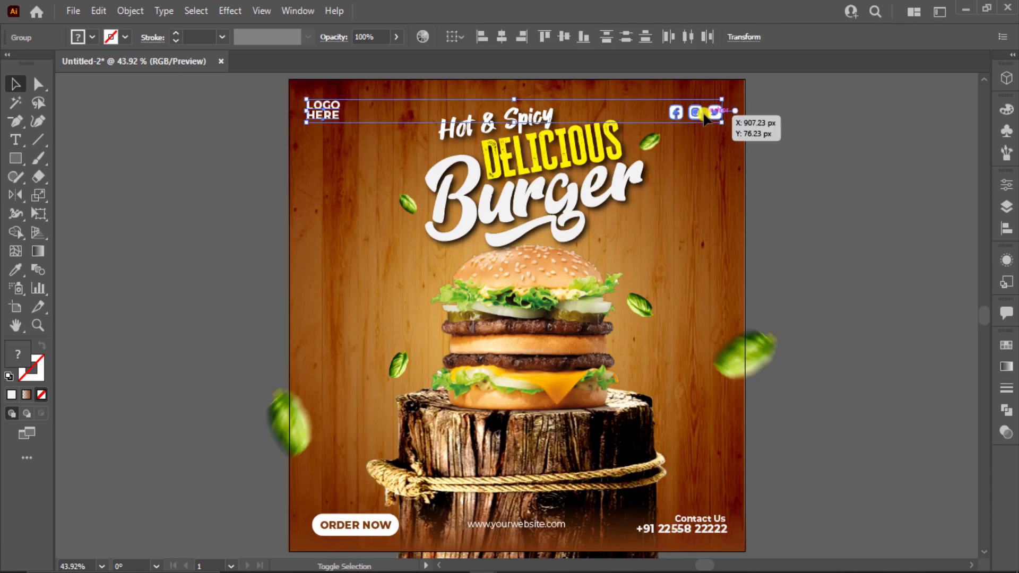
left_click(550, 37)
left_click(759, 145)
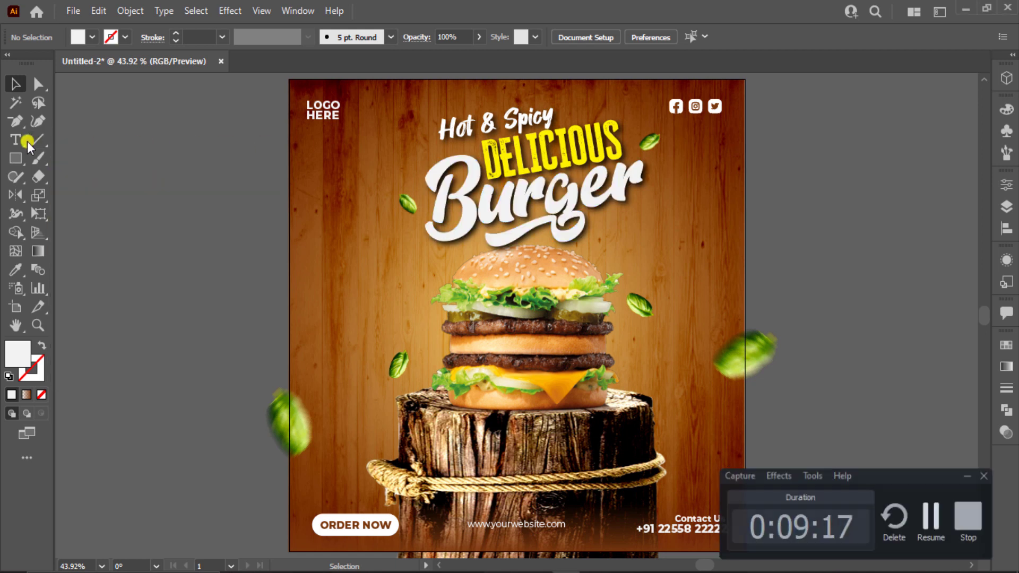
Draw a short line left of the poster using the second Grunge vector-pack brush.
left_click(1008, 153)
left_click(827, 235)
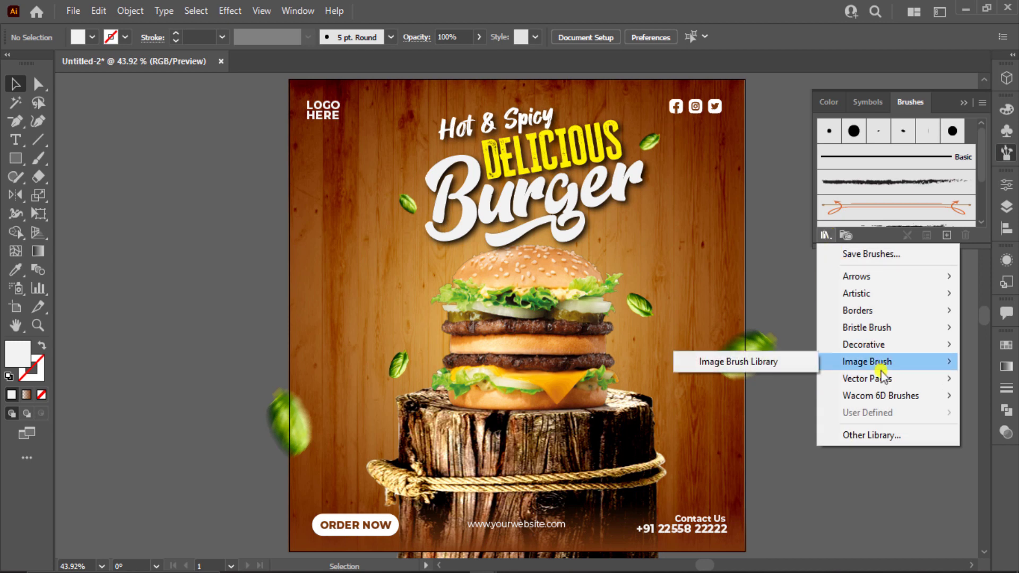
mouse_move(867, 378)
left_click(774, 380)
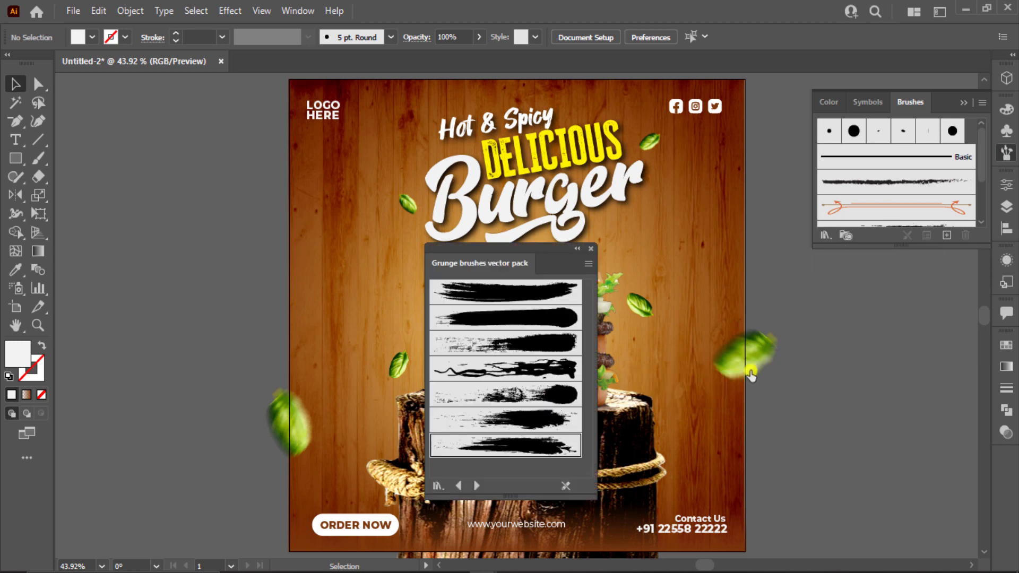
left_click(545, 318)
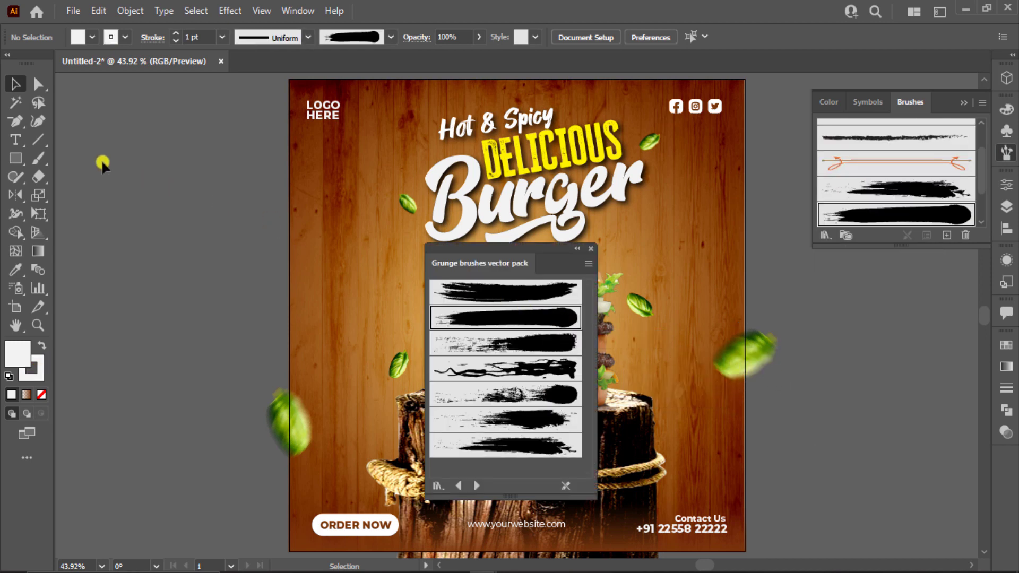
left_click(37, 139)
left_click_drag(147, 160, 194, 160)
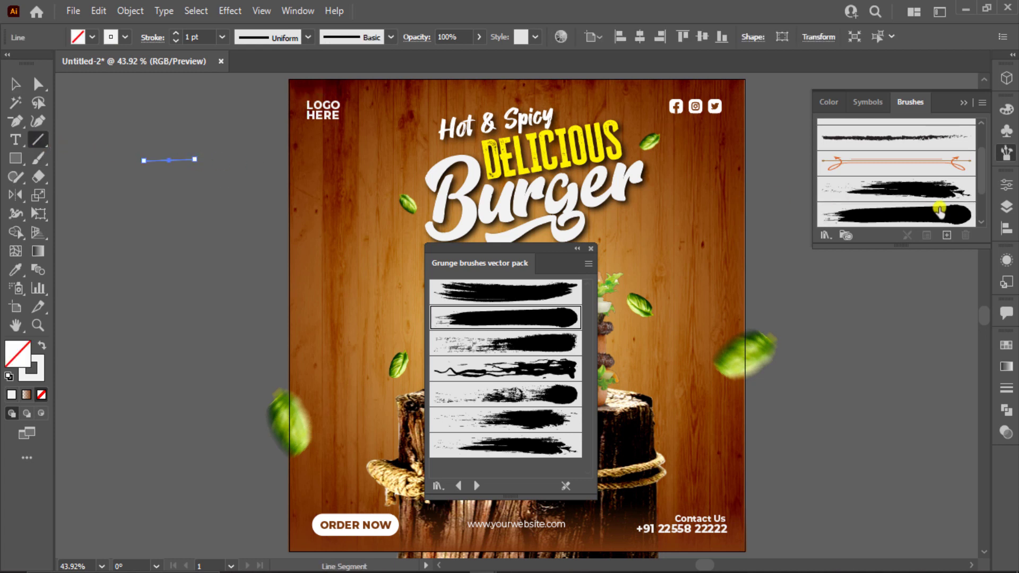
left_click(939, 211)
left_click(18, 84)
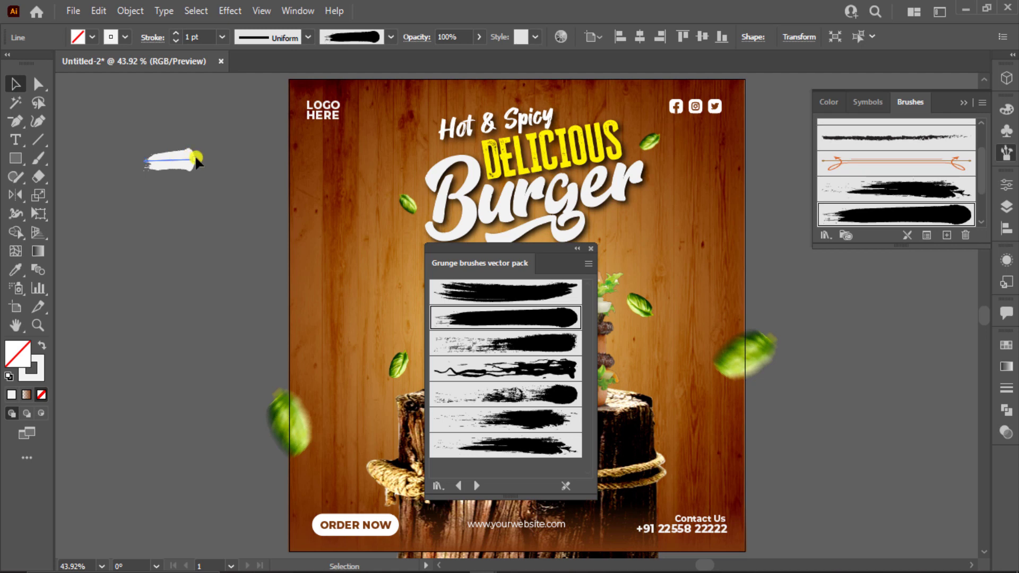
left_click_drag(195, 156, 219, 157)
left_click(14, 83)
Expand the grunge brush stroke's appearance into a plain grouped shape.
left_click(130, 11)
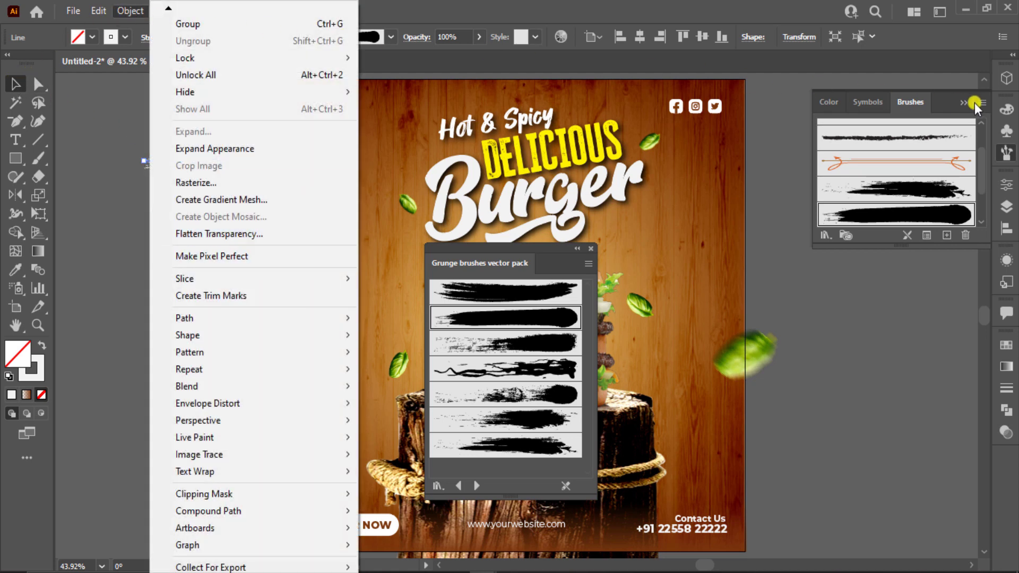
left_click(975, 103)
left_click(139, 12)
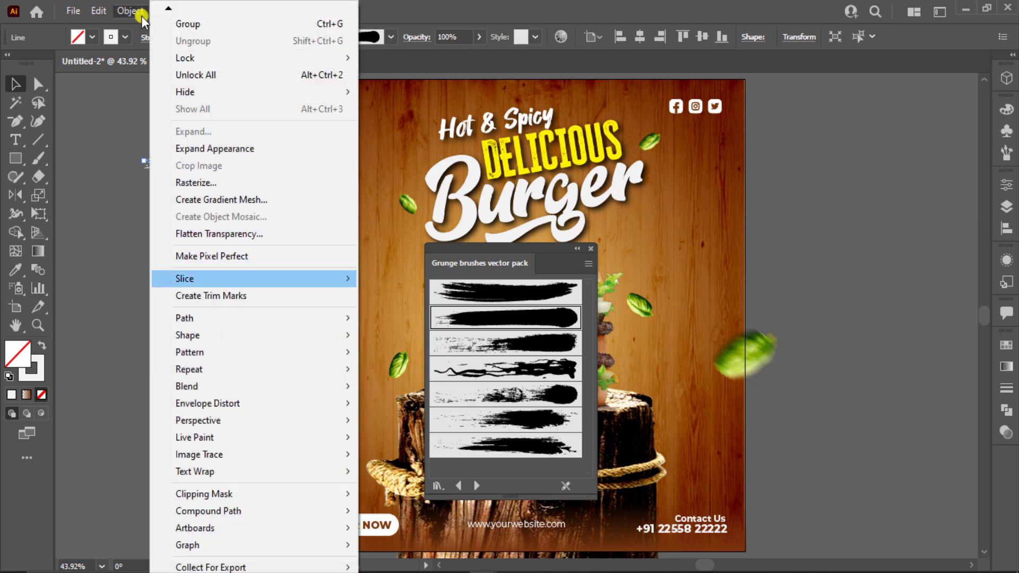
key("Up")
key("Up")
key("Up")
key("Up")
key("Up")
key("Up")
key("Down")
key("Up")
key("Up")
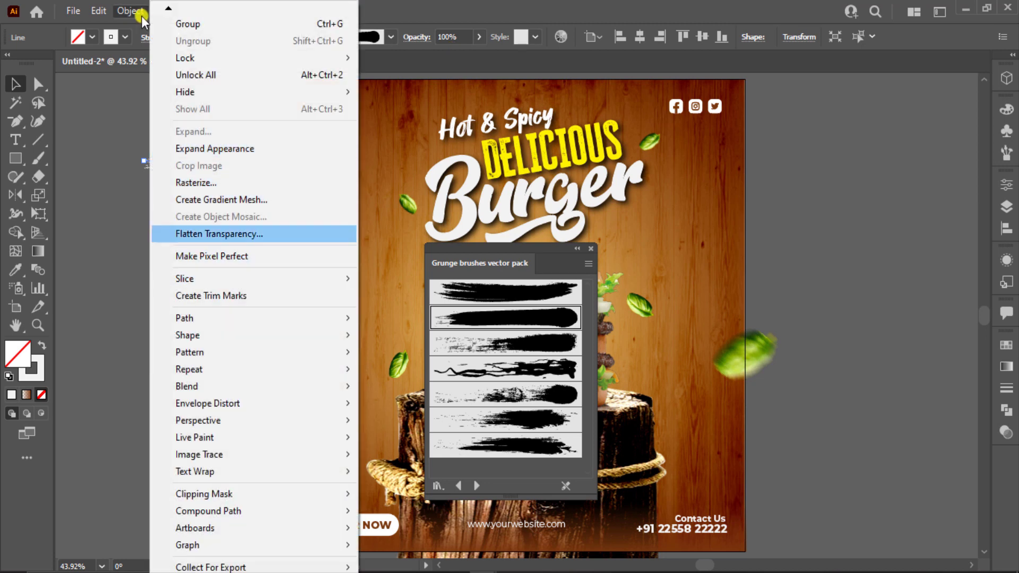
key("Up")
key("Up")
key("Up")
key("Escape")
left_click(106, 191)
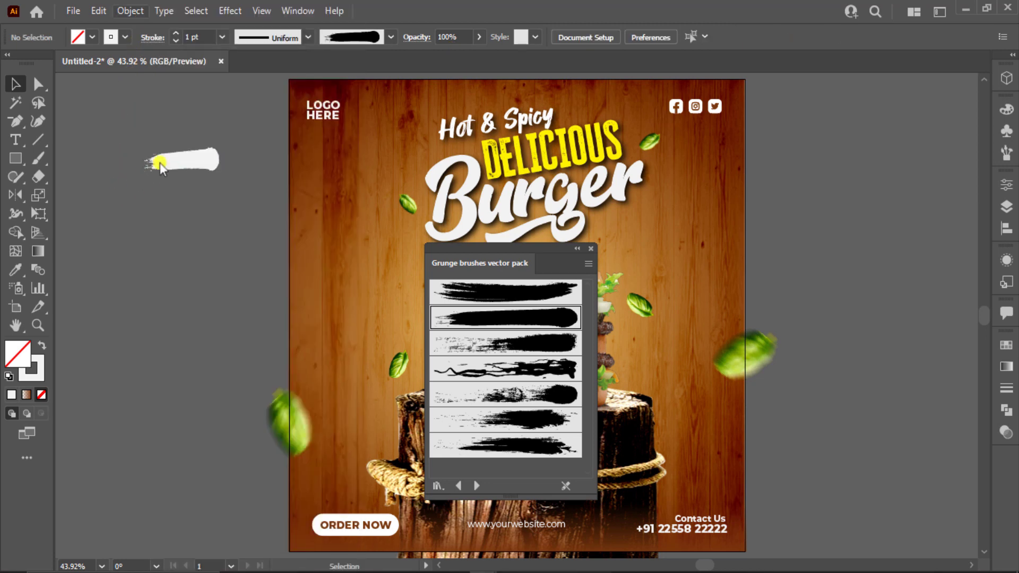
left_click(174, 150)
left_click(131, 11)
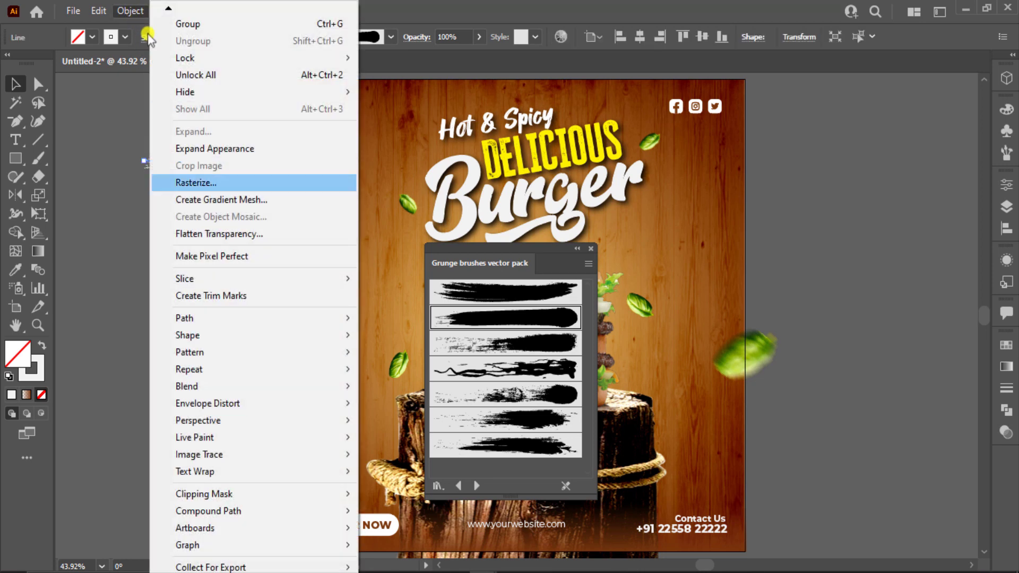
left_click(233, 148)
left_click(591, 251)
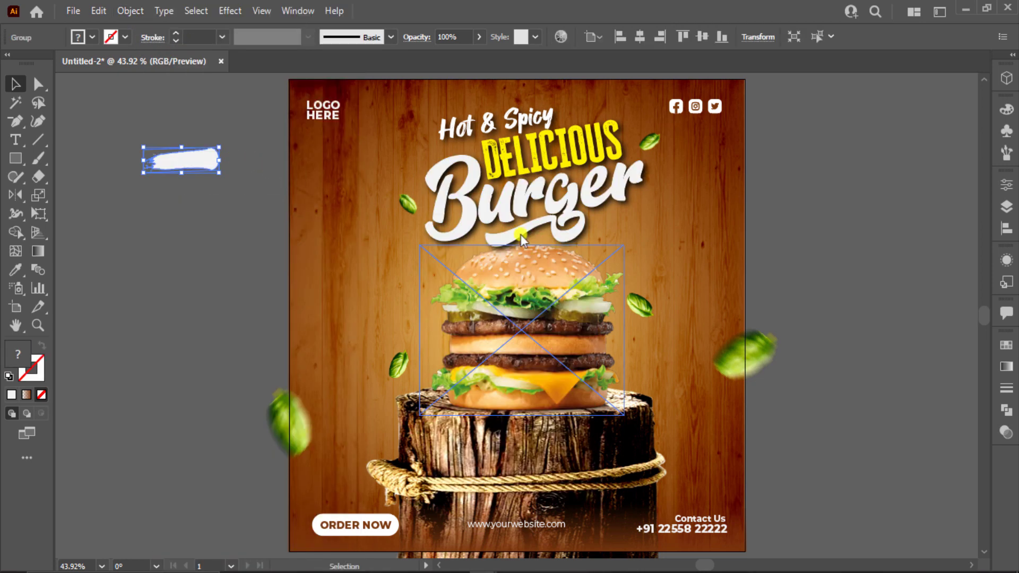
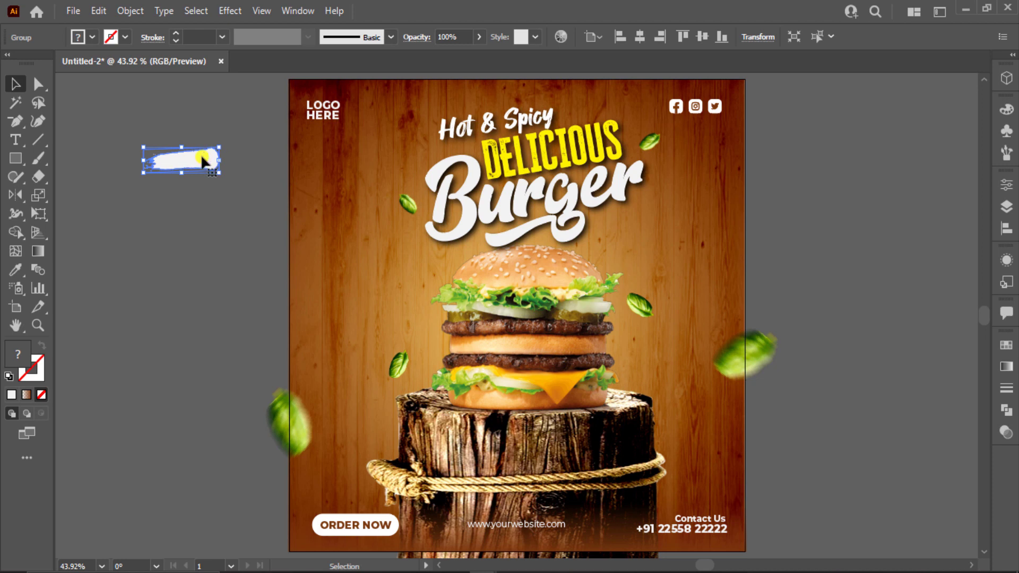
Duplicate the white brush stroke with an Alt+Shift drag, offsetting the copy below-right.
key("ctrl+1")
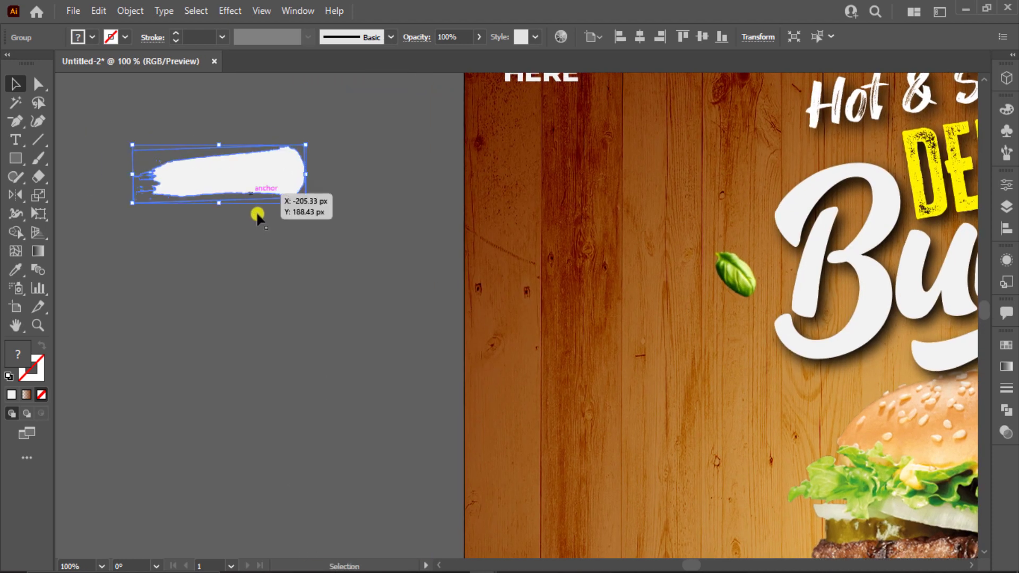
left_click(254, 204)
left_click_drag(257, 194, 275, 206)
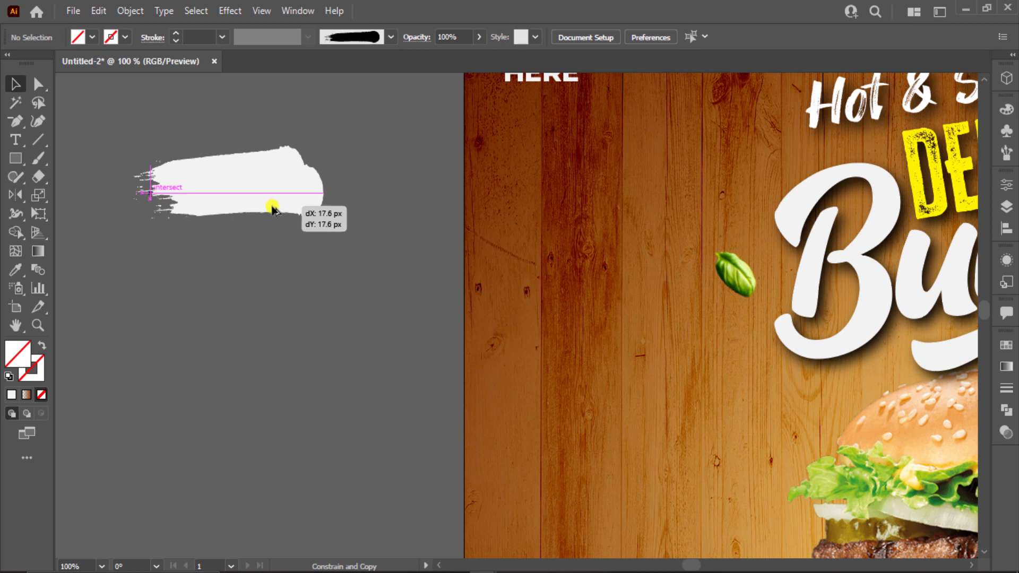
left_click_drag(274, 206, 267, 211)
scroll(265, 209, "up", 2, "alt")
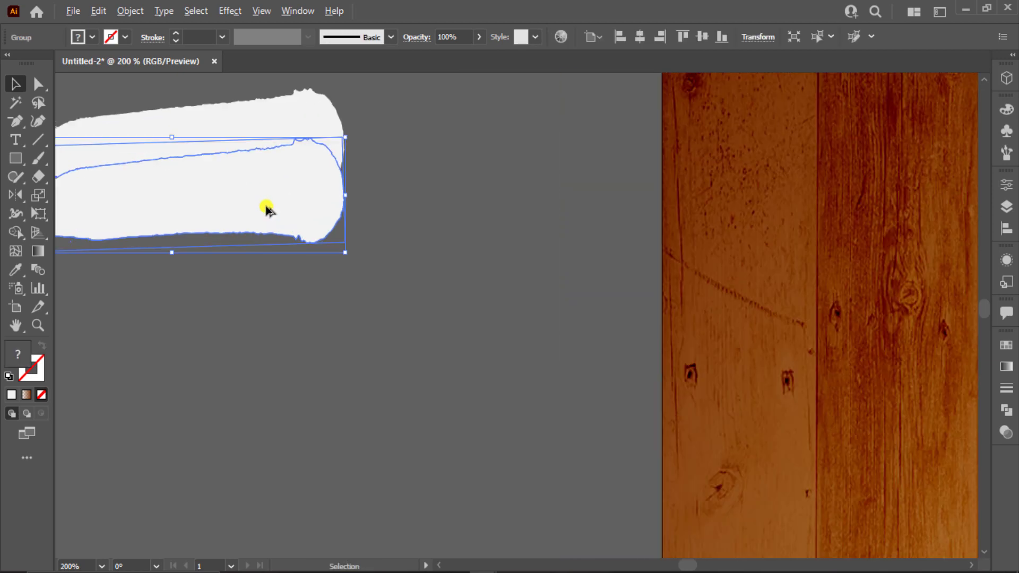
scroll(343, 205, "up", 1, "alt")
scroll(380, 202, "up", 1, "alt")
scroll(333, 258, "up", 1)
left_click_drag(332, 258, 564, 241)
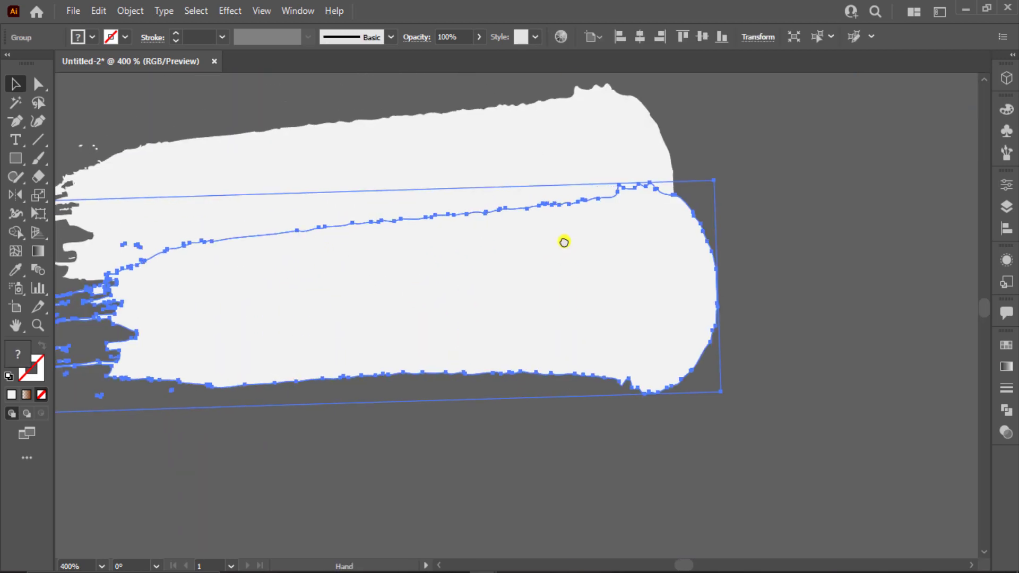
Shorten the upper stroke, tilt it slightly and overlap it onto the original.
left_click(332, 197)
left_click_drag(314, 200, 468, 202)
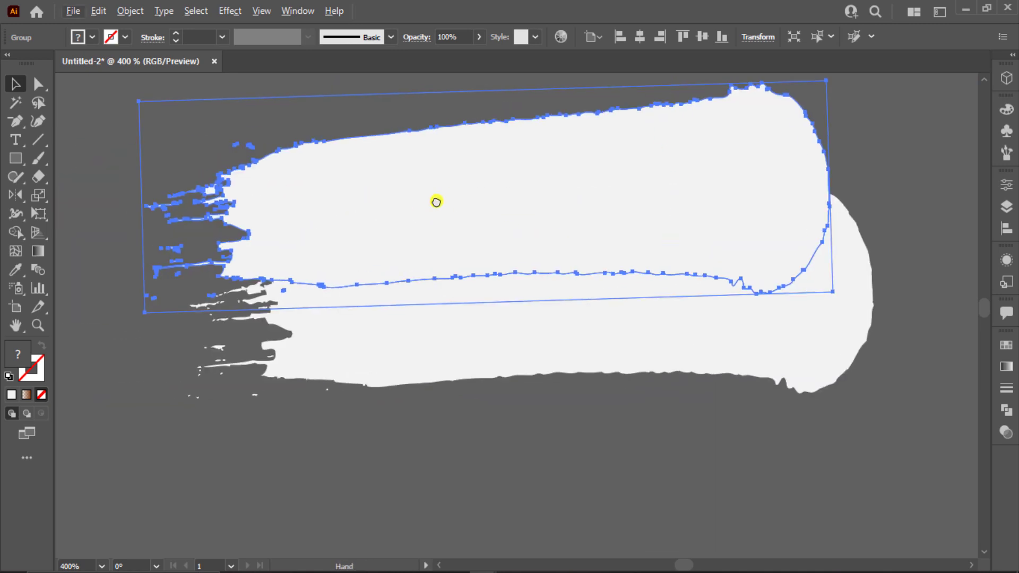
left_click_drag(140, 196, 381, 196)
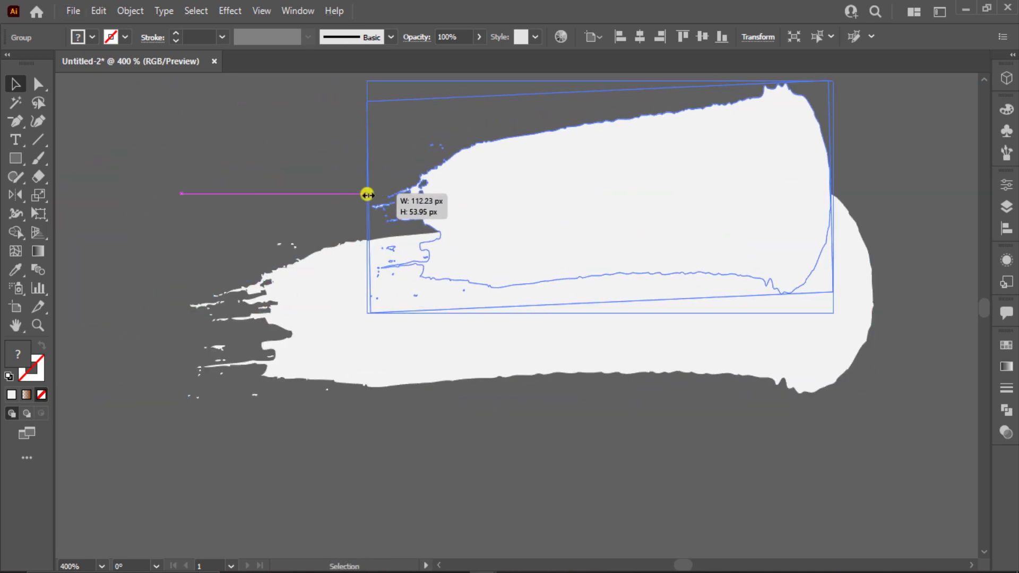
left_click_drag(770, 165, 798, 190)
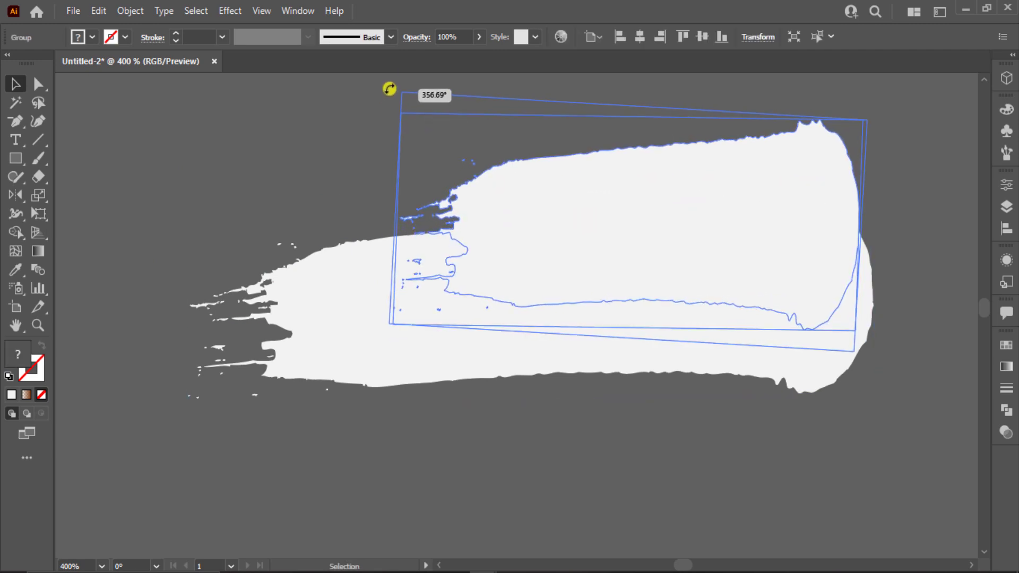
left_click_drag(386, 104, 390, 90)
left_click_drag(660, 193, 647, 175)
Select both strokes and try a Pathfinder merge, then undo it.
left_click(292, 161)
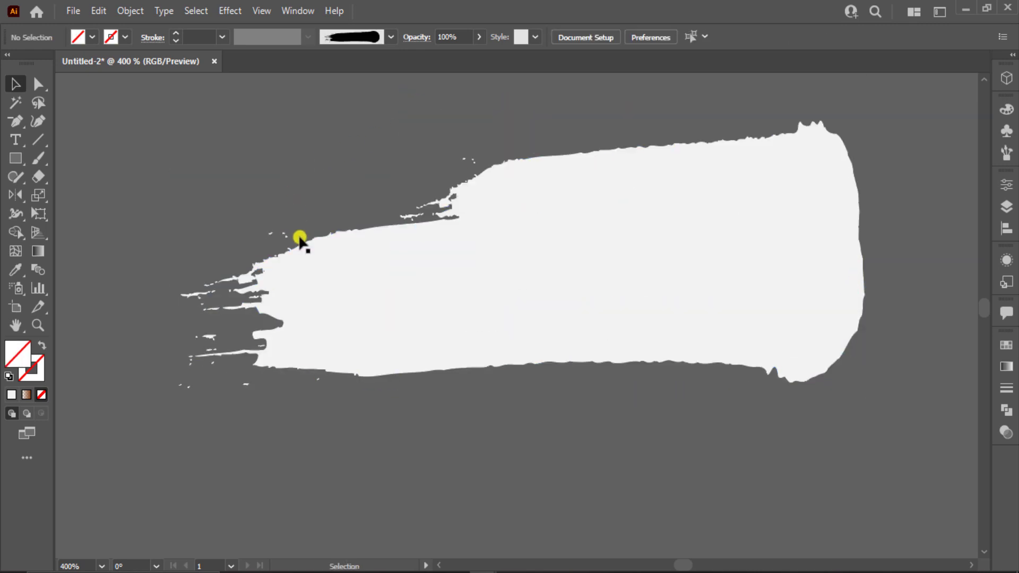
left_click(307, 296)
left_click(516, 291, "shift")
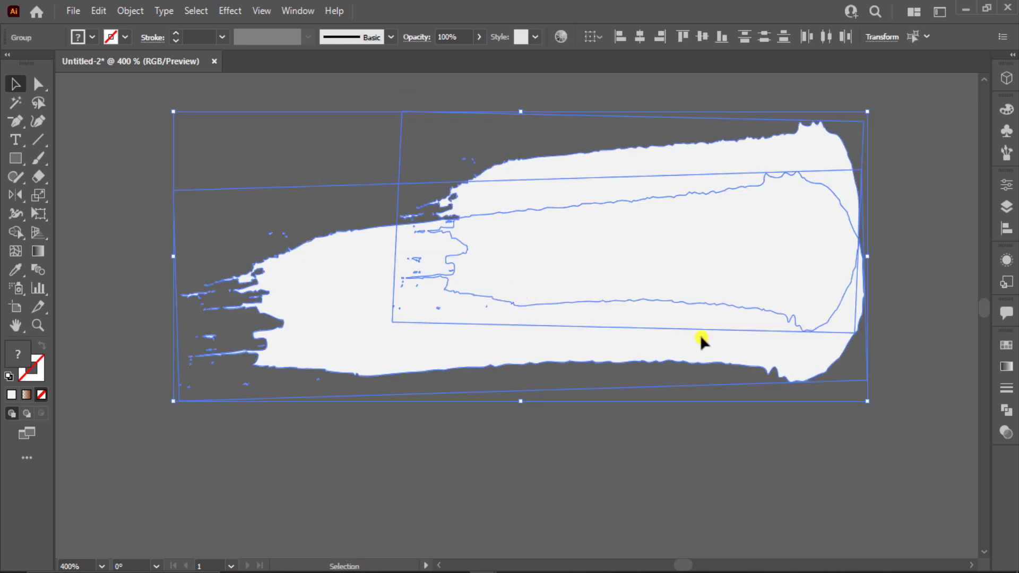
left_click(1007, 411)
left_click(832, 380)
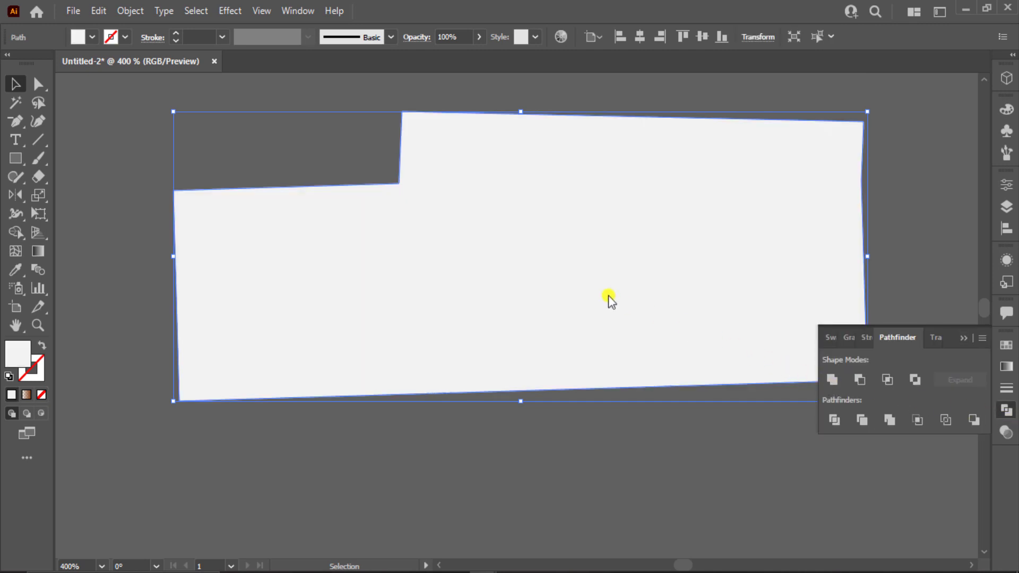
key("ctrl+z")
right_click(481, 253)
left_click(415, 406)
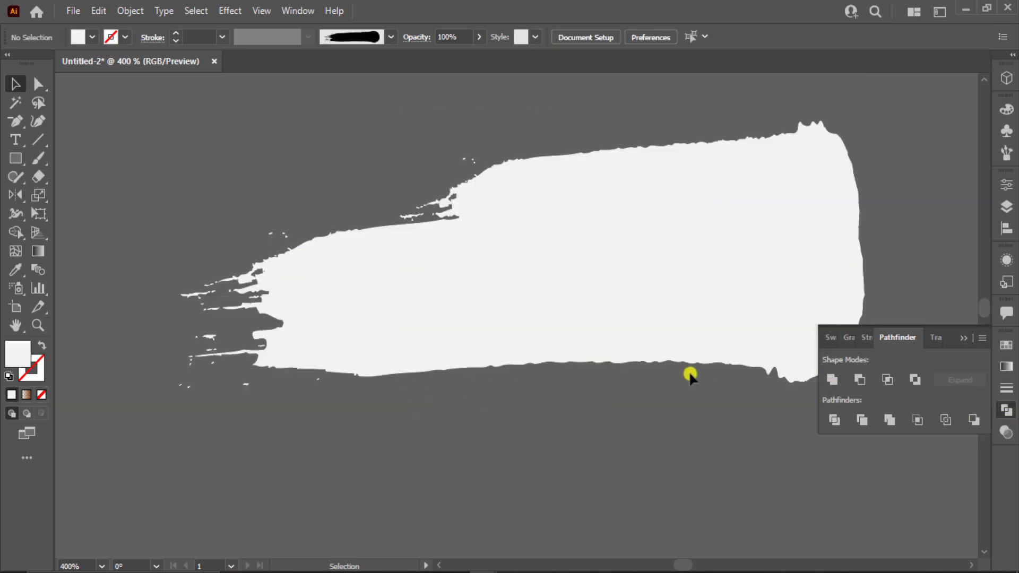
Expand both brush strokes with Object > Expand and ungroup the result.
scroll(762, 321, "down", 2)
left_click_drag(649, 228, 712, 292)
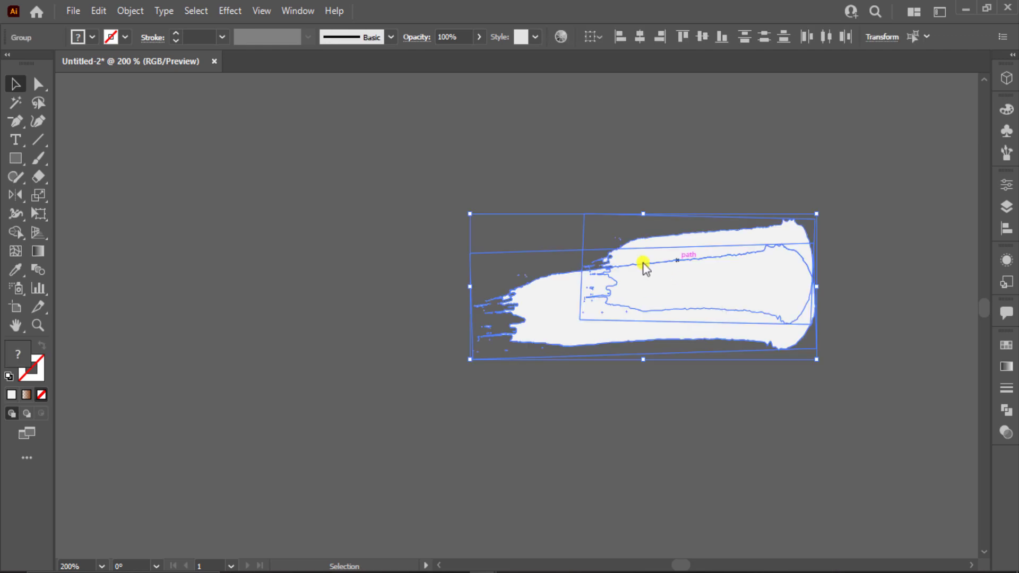
left_click(119, 12)
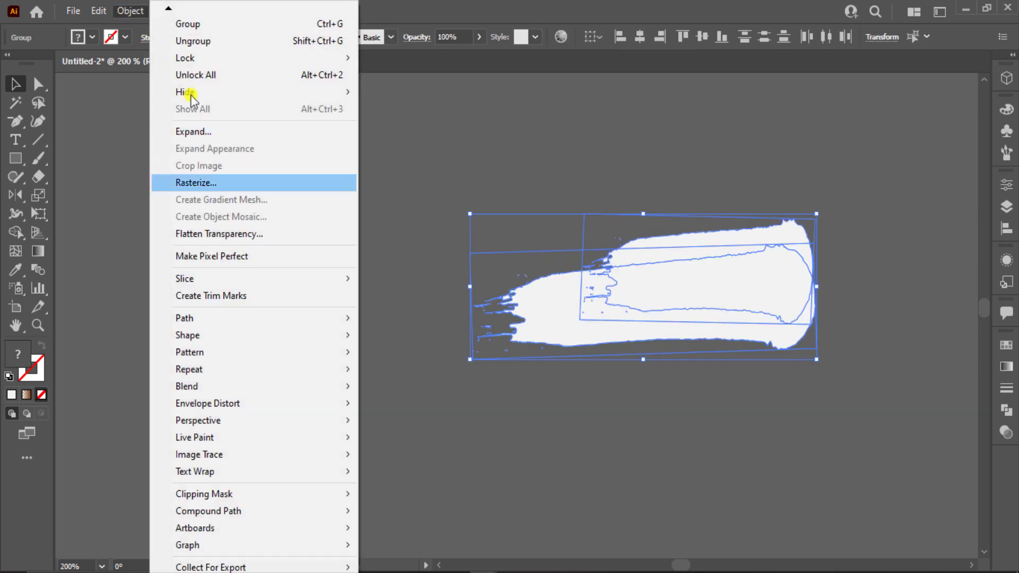
left_click(225, 133)
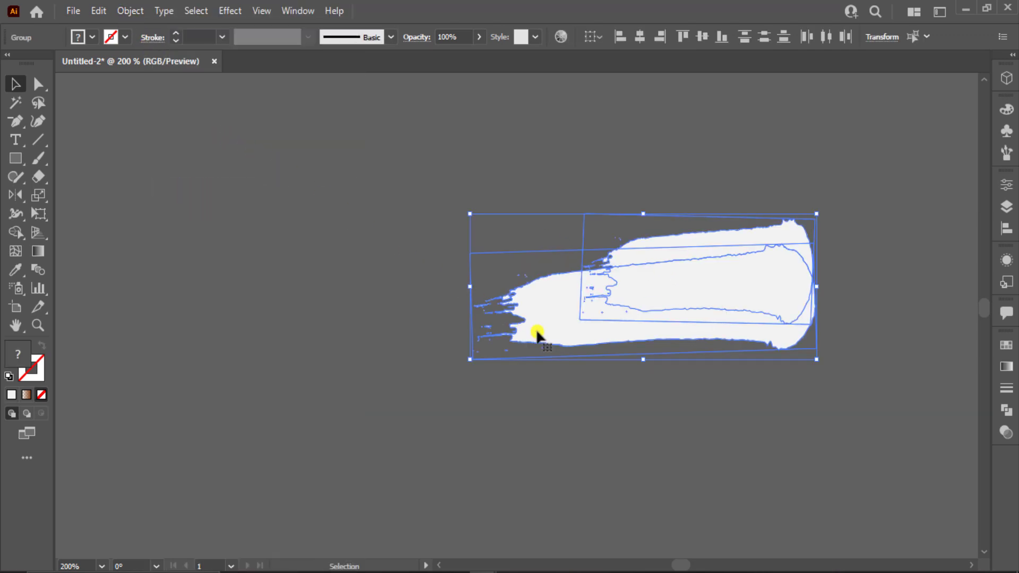
left_click(588, 362)
left_click(656, 306)
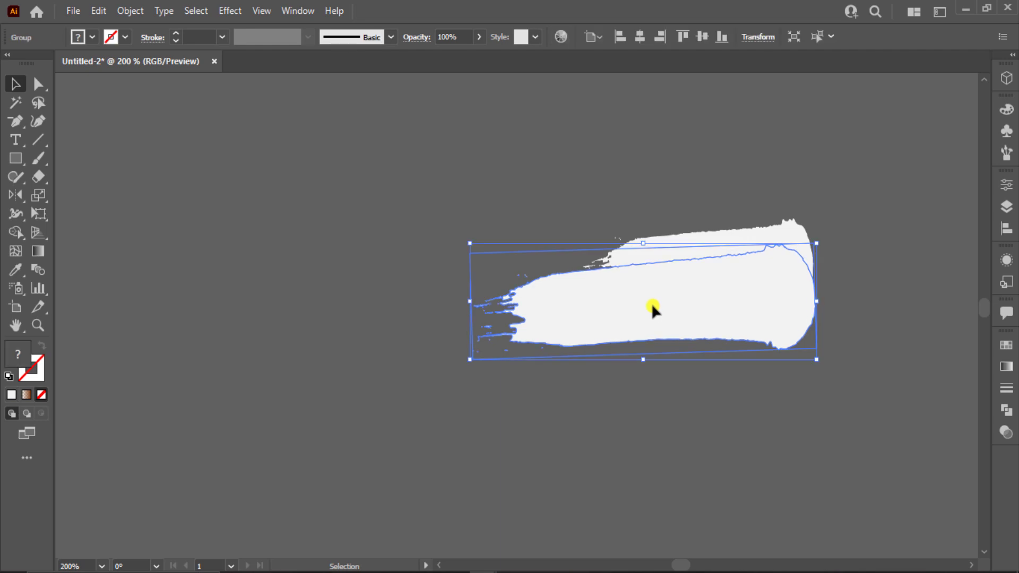
right_click(625, 310)
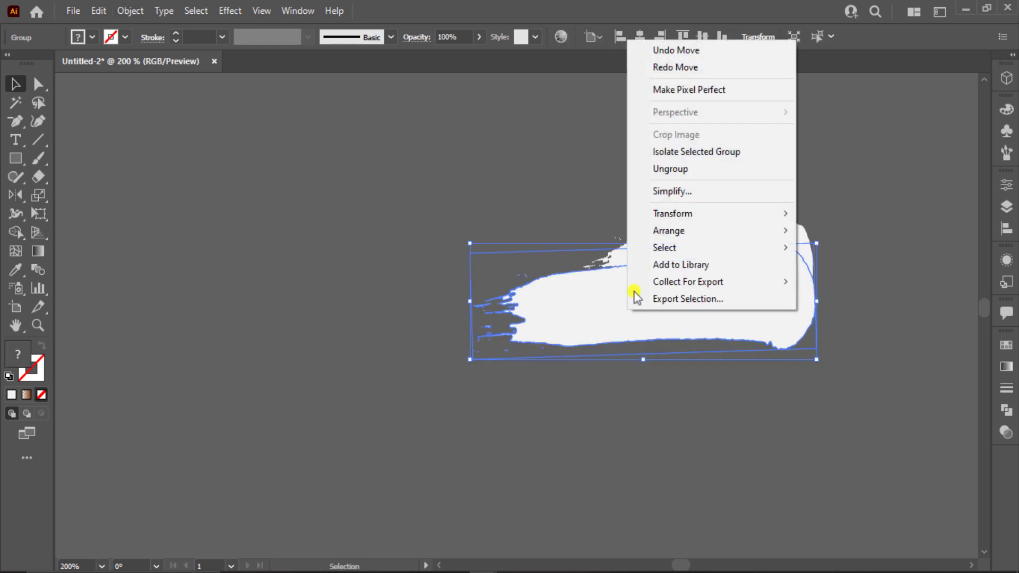
left_click(676, 170)
Ungroup the remaining group, realign the small stroke and delete the loose splatter specks.
left_click_drag(690, 318, 701, 459)
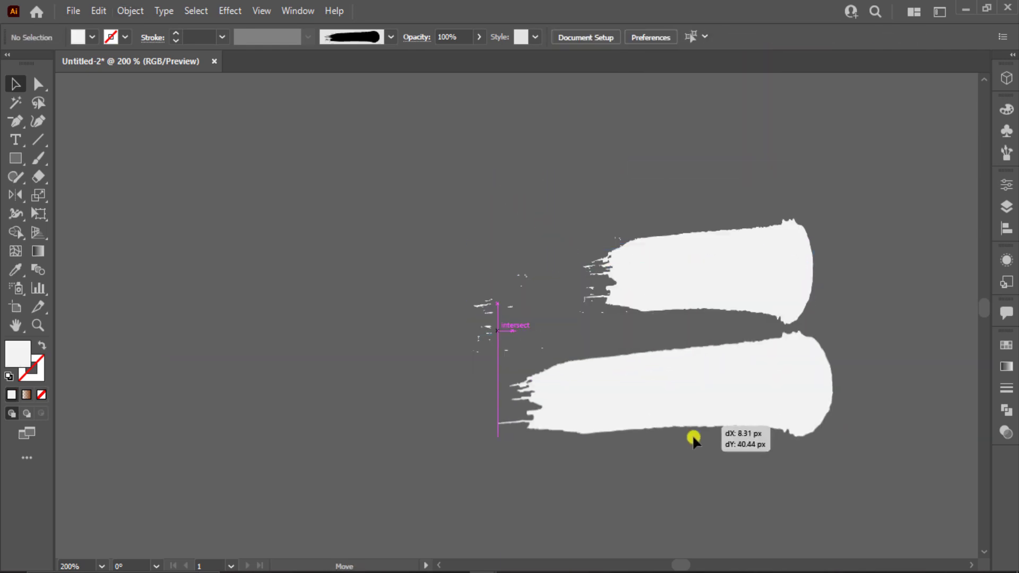
right_click(717, 300)
left_click(719, 423)
scroll(774, 392, "down", 5)
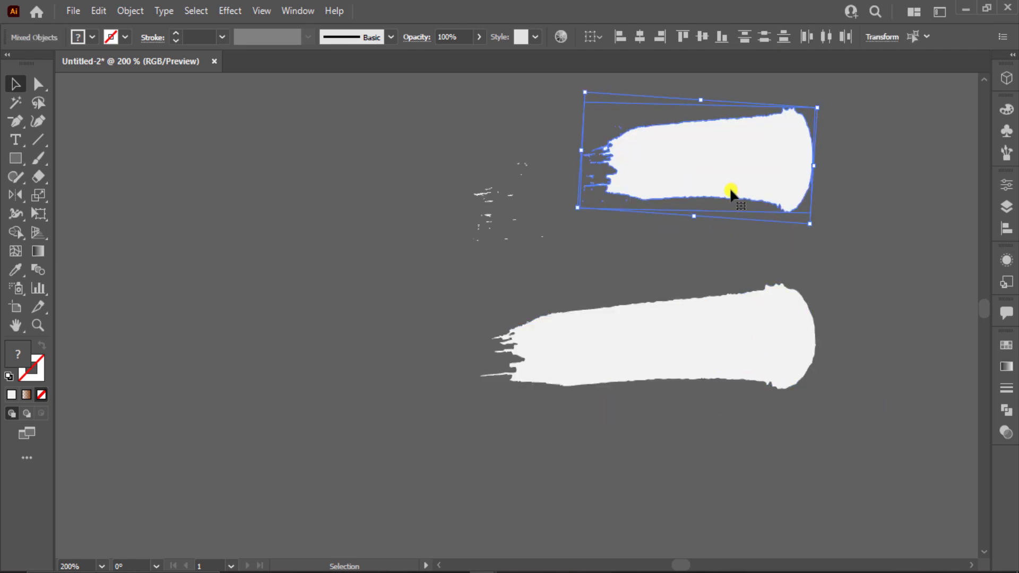
left_click(839, 340)
left_click_drag(758, 205, 744, 312)
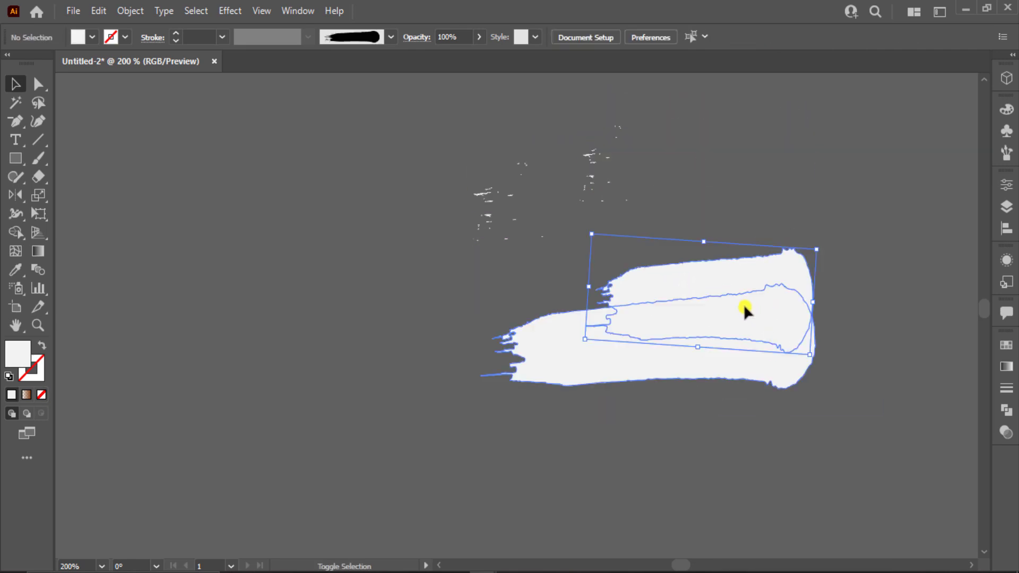
left_click(792, 232)
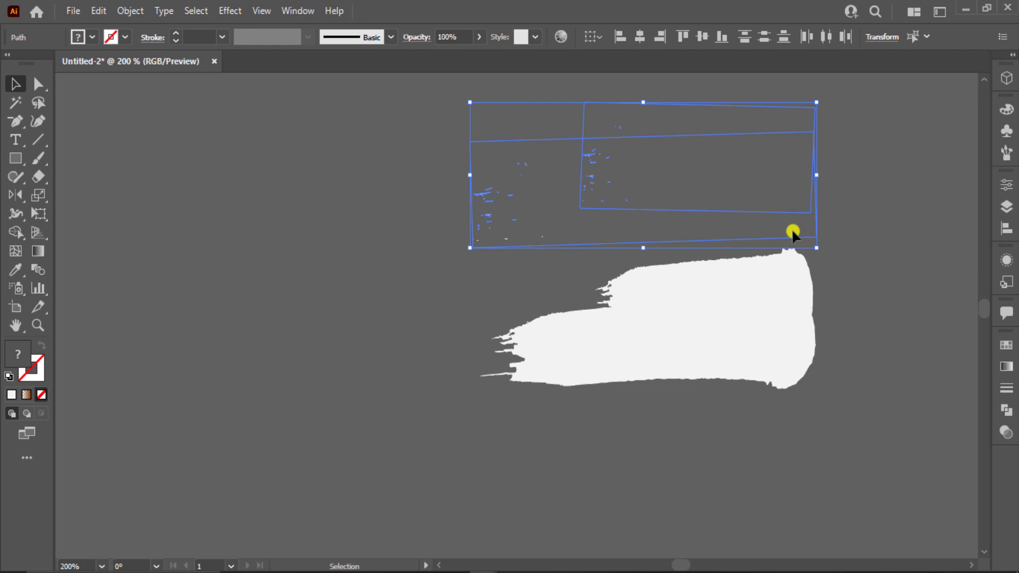
left_click(792, 229)
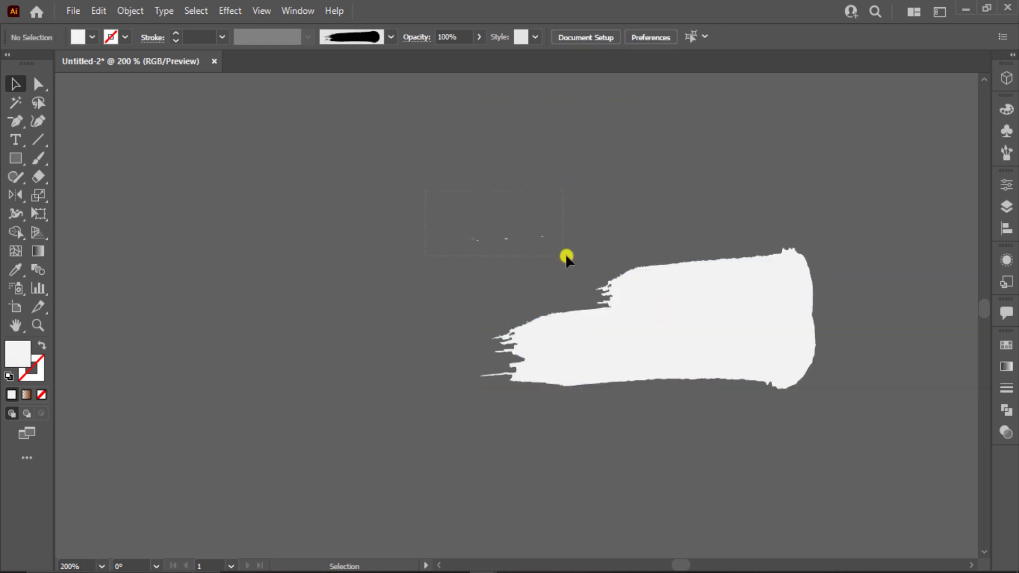
left_click_drag(566, 257, 567, 257)
key("Delete")
Unite the two white strokes into one solid shape with Pathfinder Unite.
left_click(791, 367)
left_click(1005, 413)
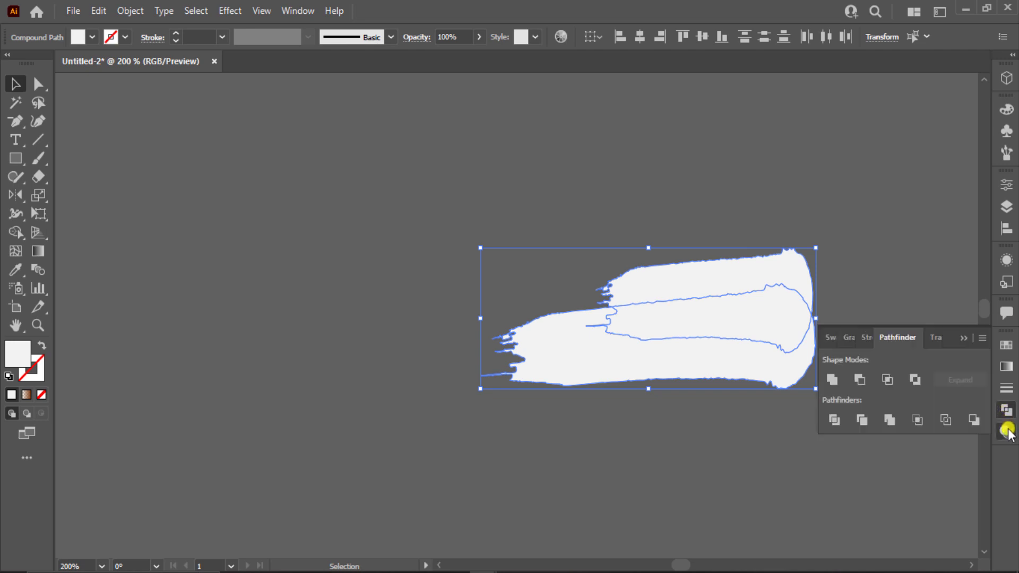
left_click(835, 379)
left_click(959, 337)
left_click(912, 325)
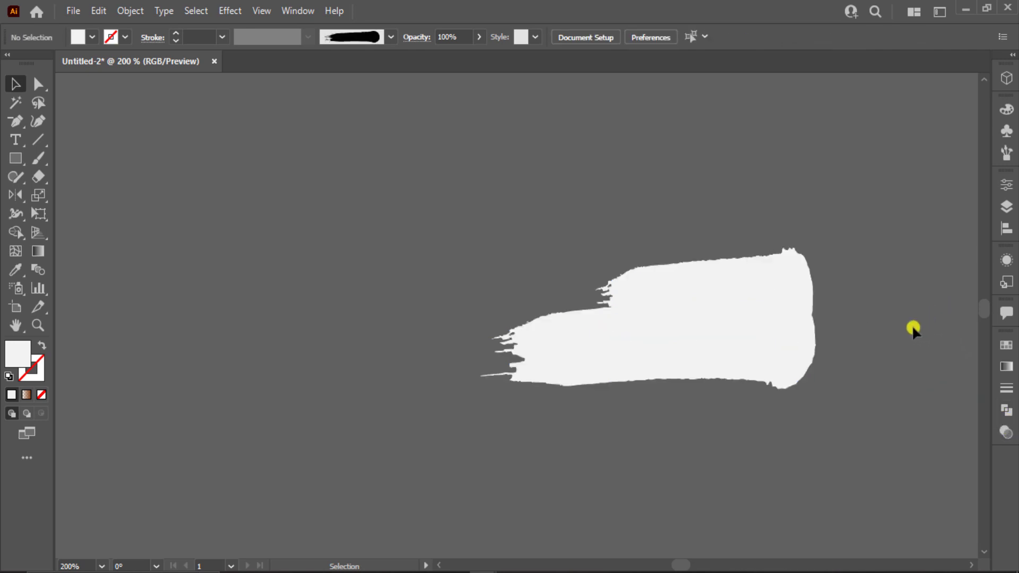
scroll(910, 330, "down", 1)
scroll(484, 371, "right", 5)
scroll(320, 361, "down", 1)
Position the white brush shape beside the burger.
scroll(414, 379, "down", 1)
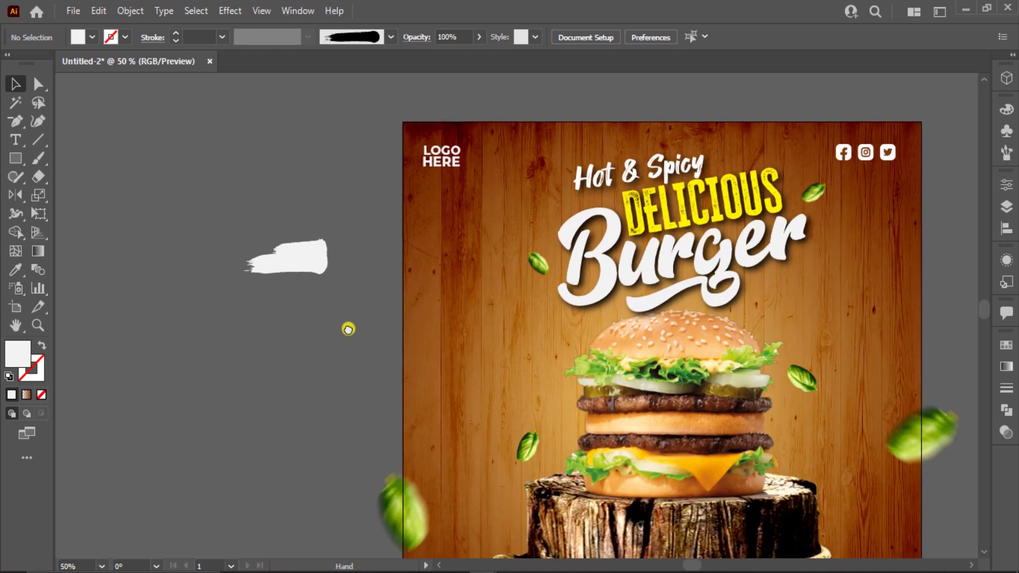
left_click_drag(311, 277, 544, 352)
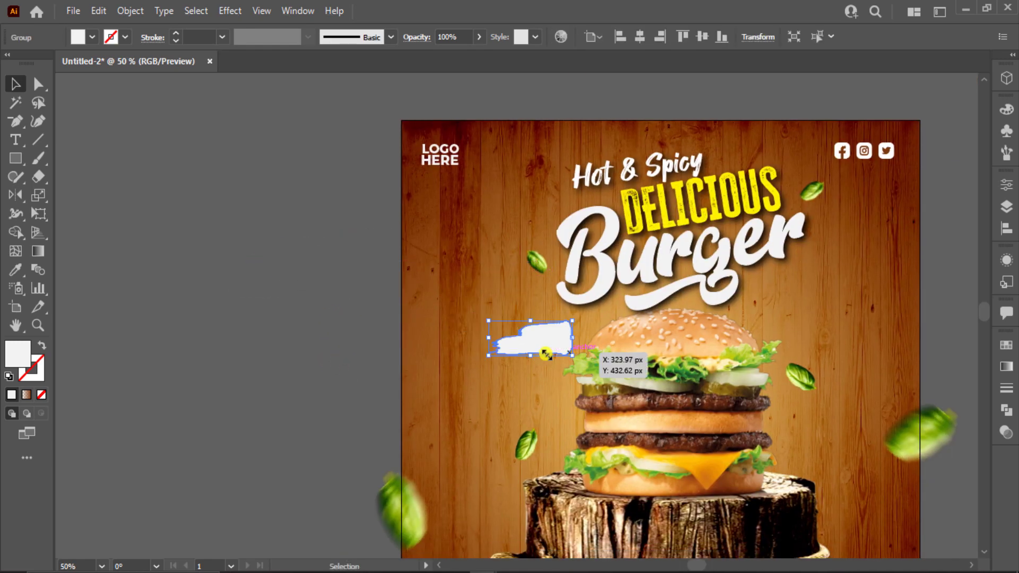
scroll(541, 353, "up", 1)
scroll(477, 358, "up", 1)
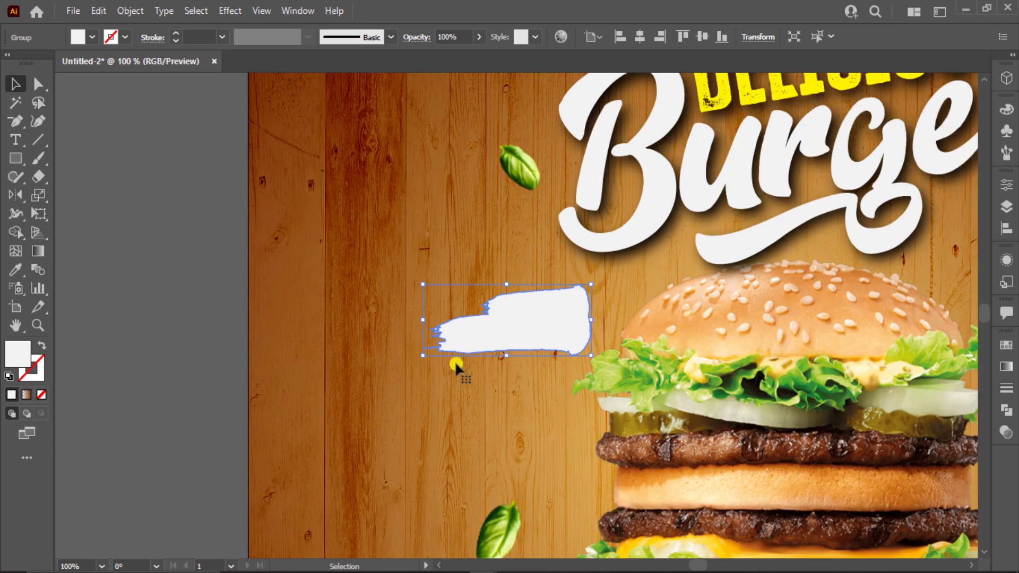
scroll(424, 364, "down", 3)
scroll(372, 365, "right", 2)
mouse_move(420, 344)
left_mouse_down()
mouse_move(597, 323)
mouse_move(590, 315)
left_mouse_up()
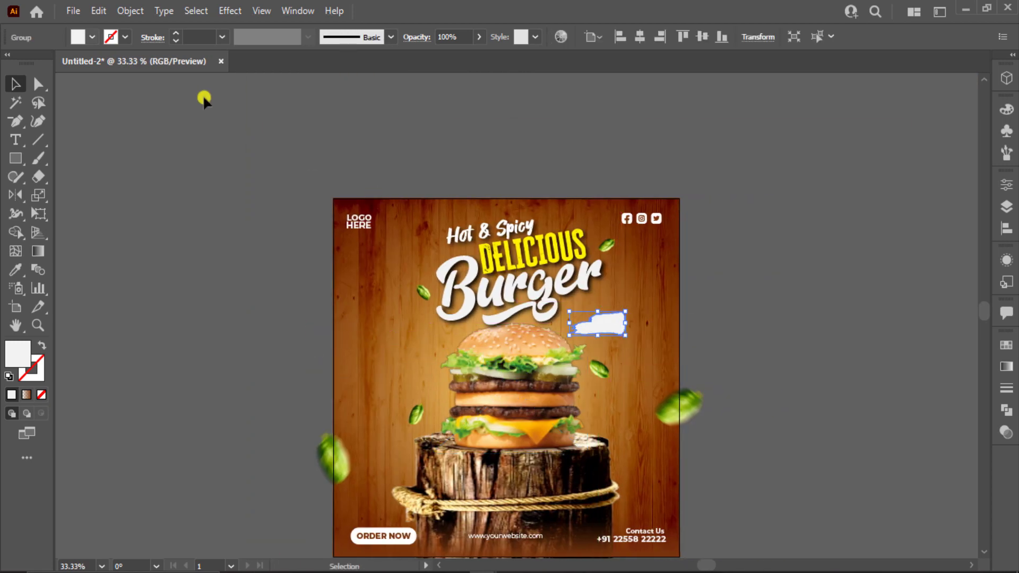
Fill the brush shape with the crimson red swatch instead of pink.
left_click(93, 37)
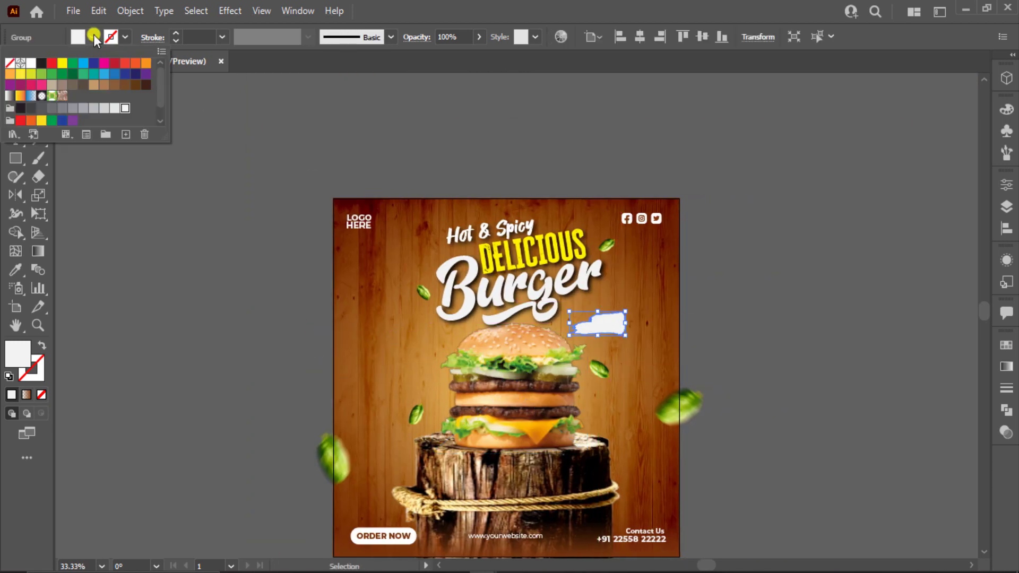
left_click(113, 63)
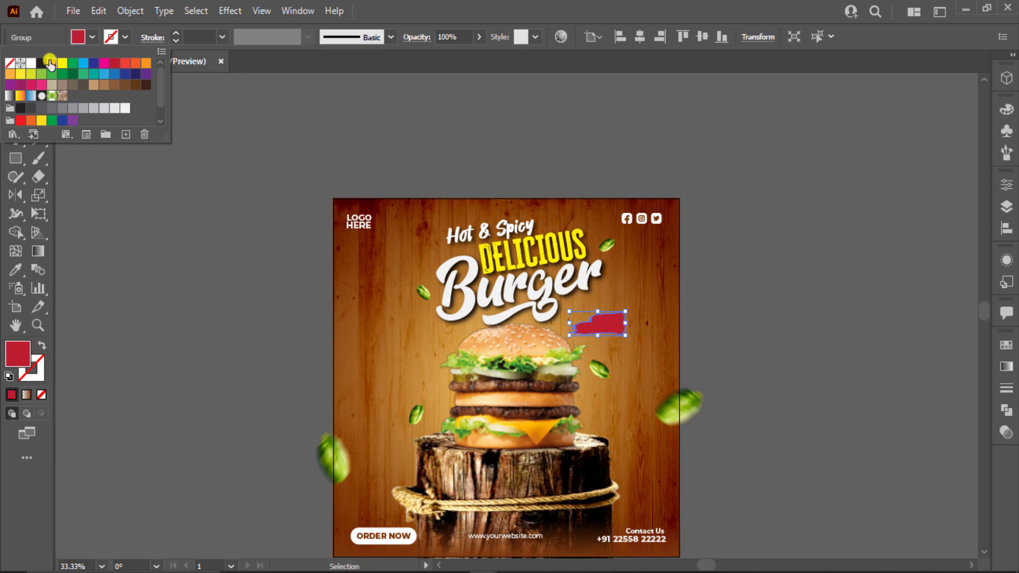
left_click(742, 311)
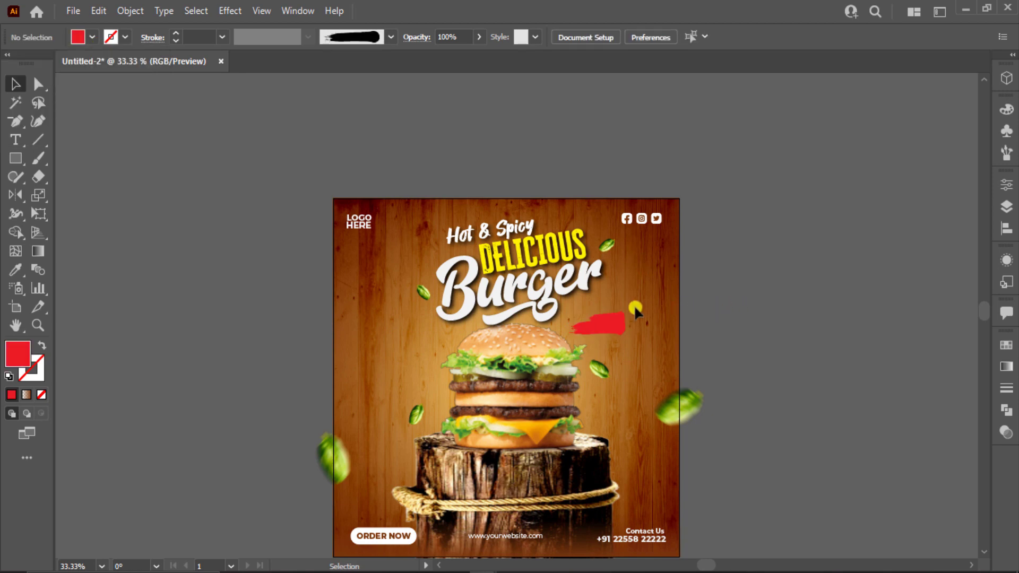
scroll(636, 311, "up", 4)
left_click(509, 303)
left_click(92, 38)
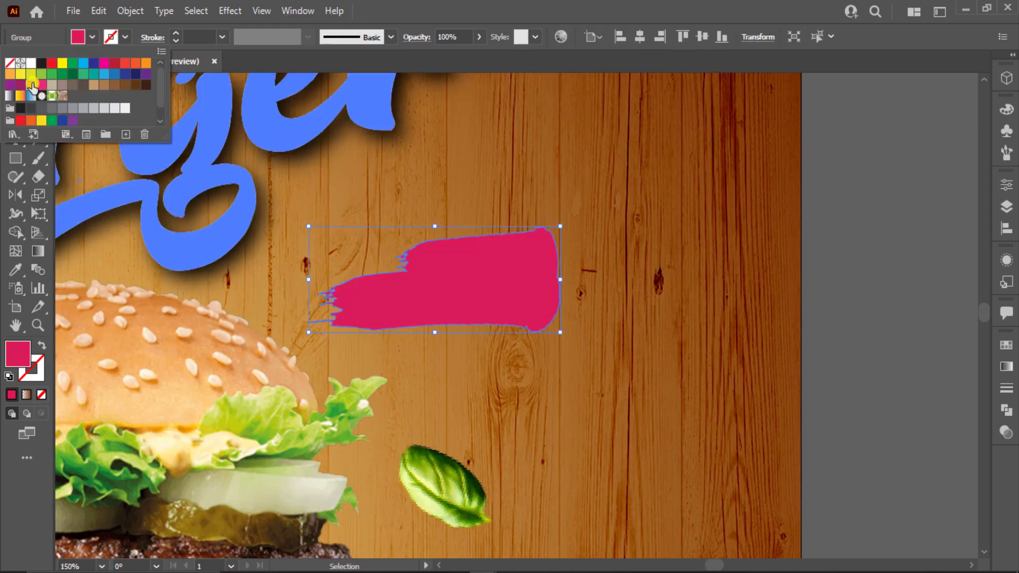
left_click(114, 63)
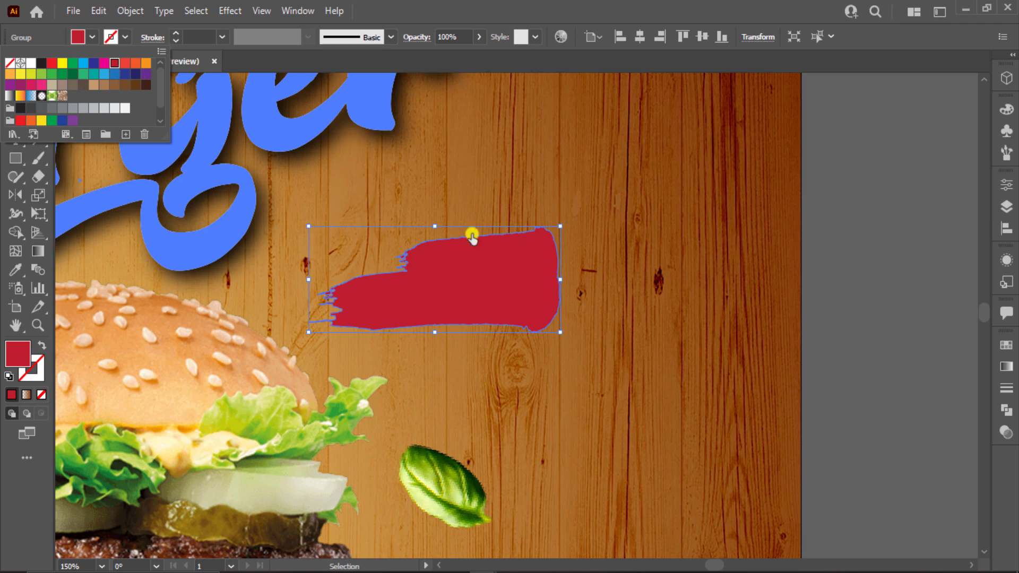
left_click(553, 291)
Type '50%' and set it in the Evogria font with a white fill.
left_click(15, 140)
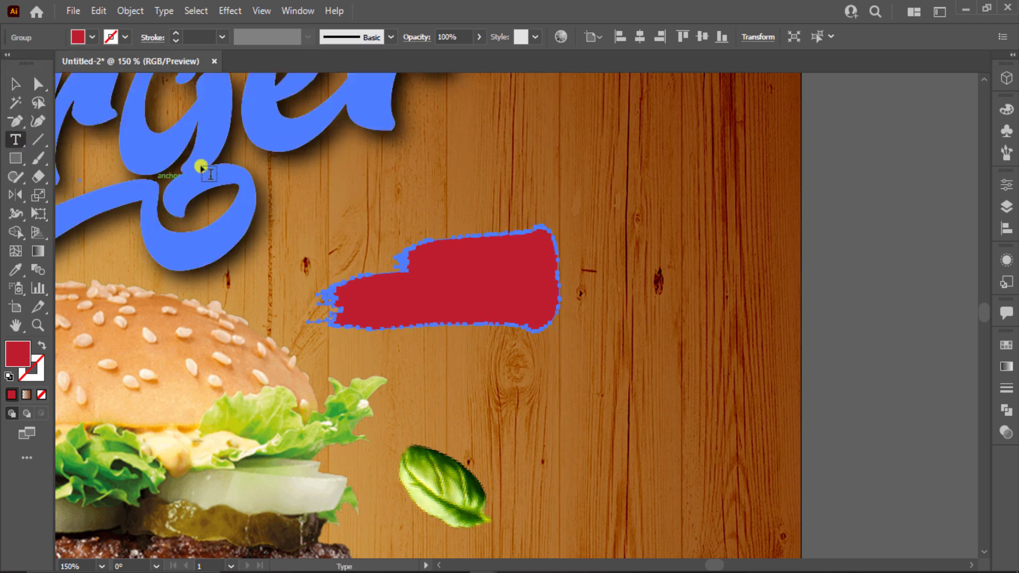
left_click(848, 238)
type("50")
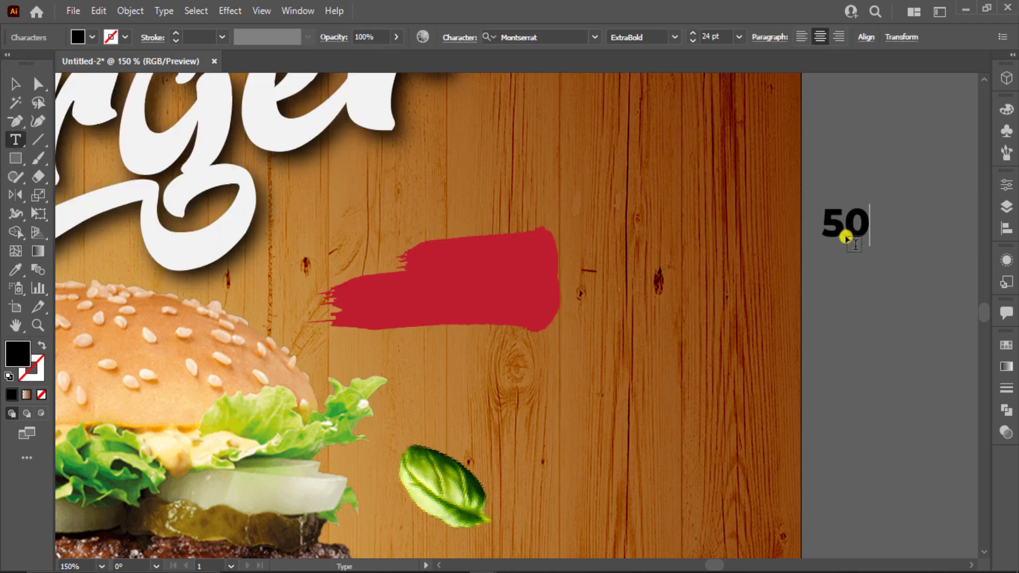
type("%")
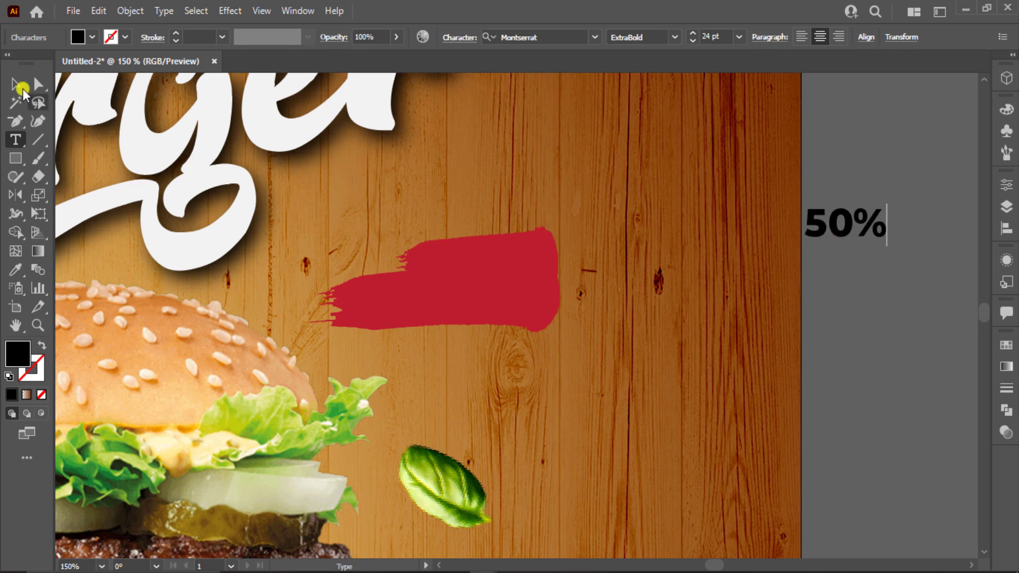
left_click(20, 87)
left_click(553, 38)
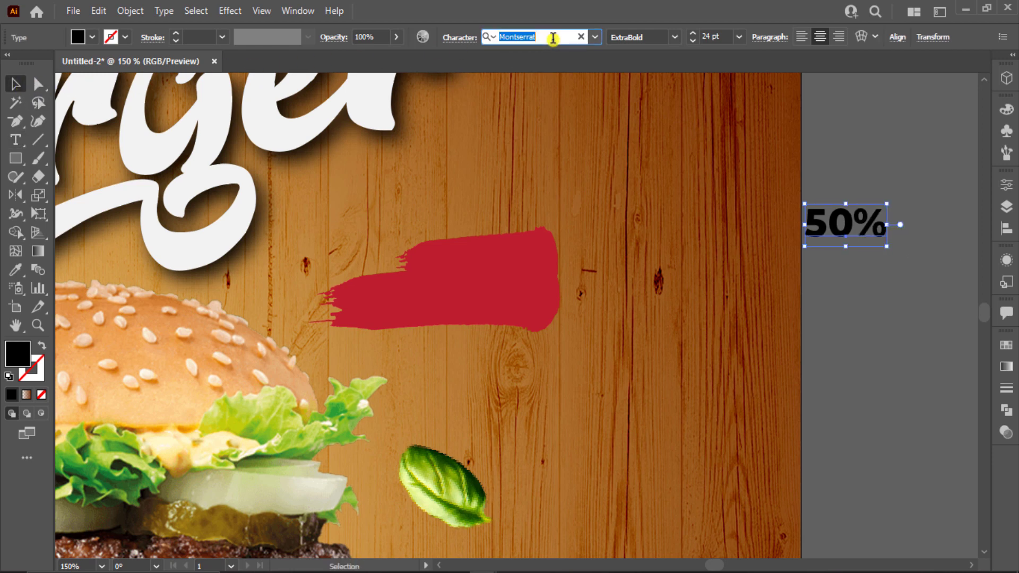
type("ev")
left_click(712, 114)
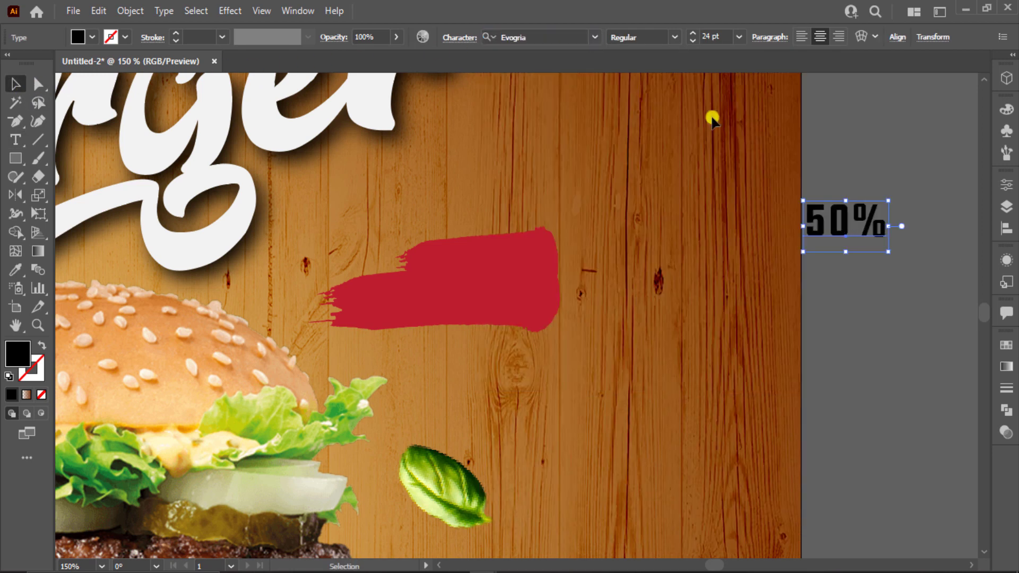
left_click(92, 37)
left_click(36, 64)
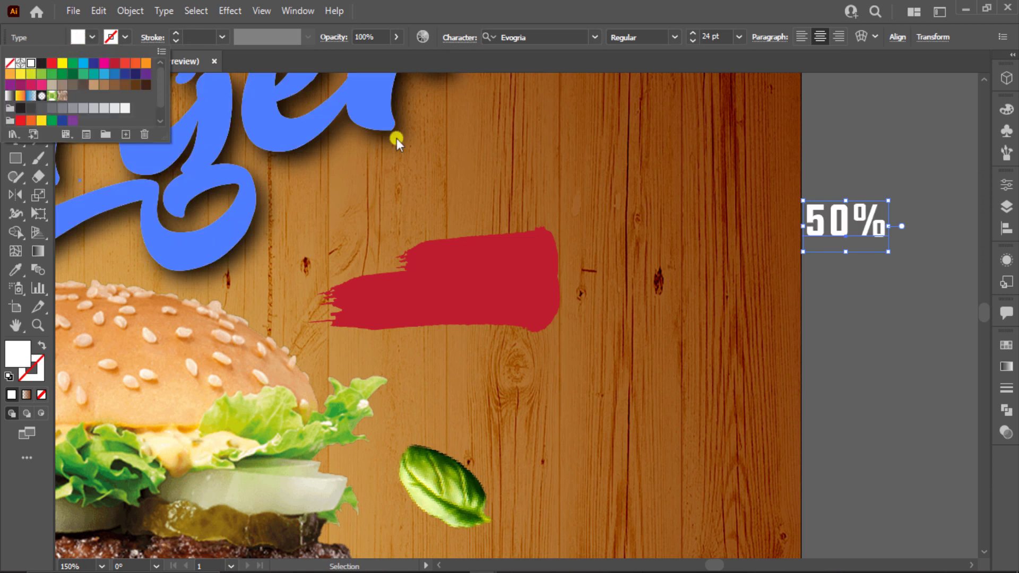
Move the 50% onto the red brush's right end and stretch it taller.
mouse_move(846, 234)
left_mouse_down()
mouse_move(528, 276)
mouse_move(518, 325)
left_mouse_up()
left_click(653, 273)
scroll(653, 273, "up", 3)
scroll(738, 262, "left", 3)
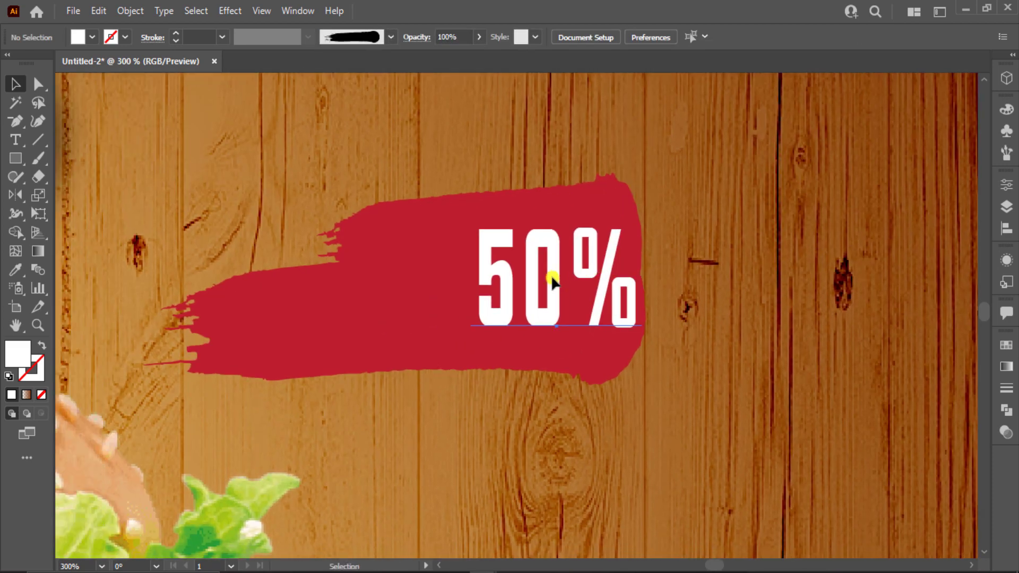
left_click(542, 273)
left_click_drag(544, 357, 545, 409)
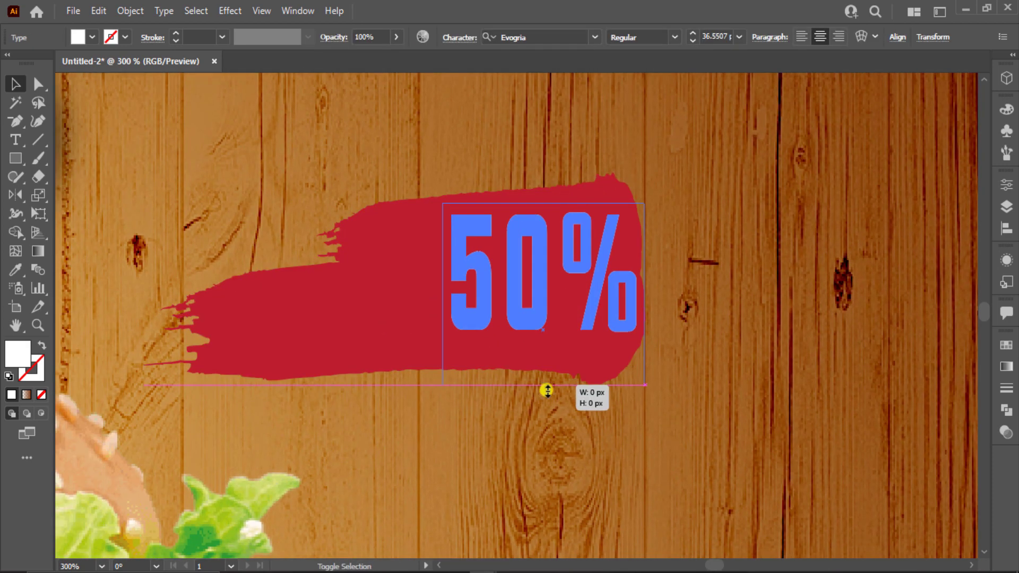
left_click(720, 340)
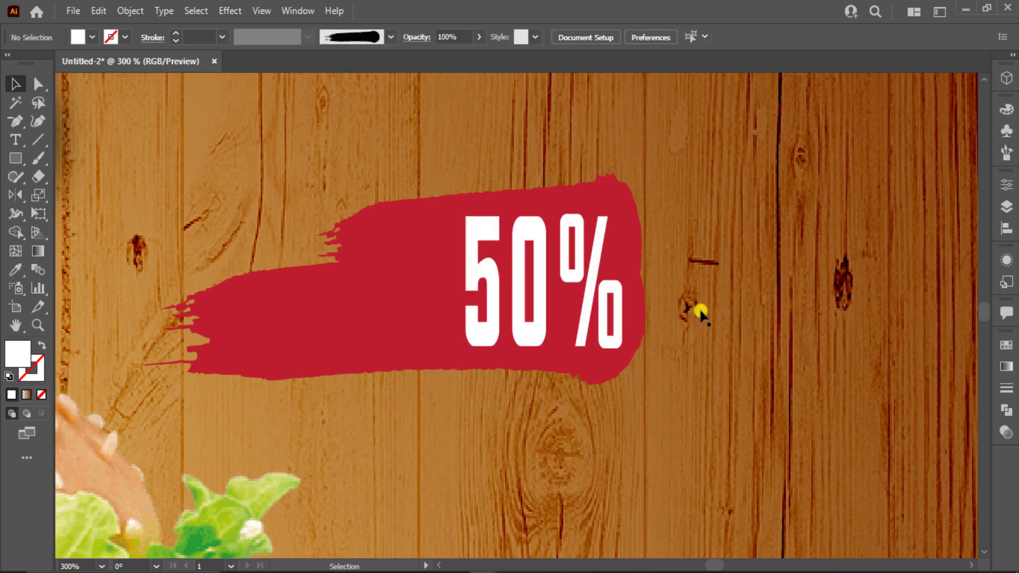
left_click(26, 146)
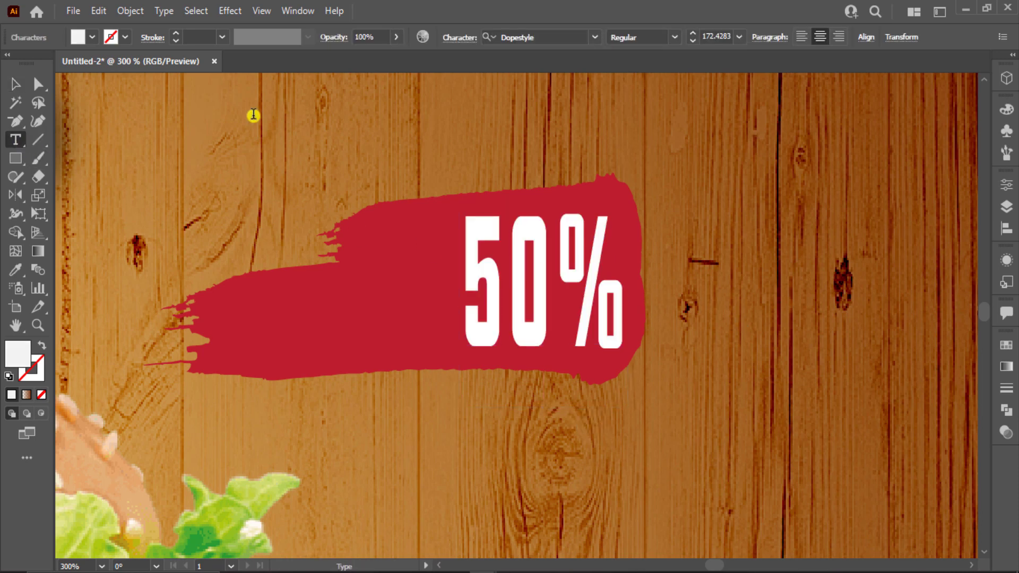
scroll(268, 114, "up", 1)
Type 'SAVE', make it white and place it on the left part of the red brush.
scroll(269, 113, "up", 2)
key("ctrl+minus")
left_click(737, 264)
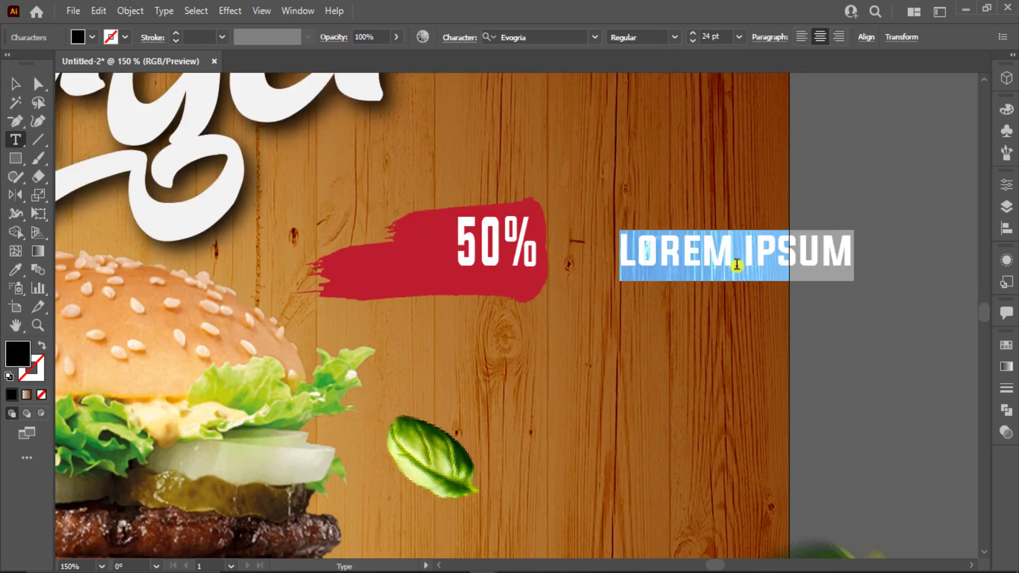
type("SAVE")
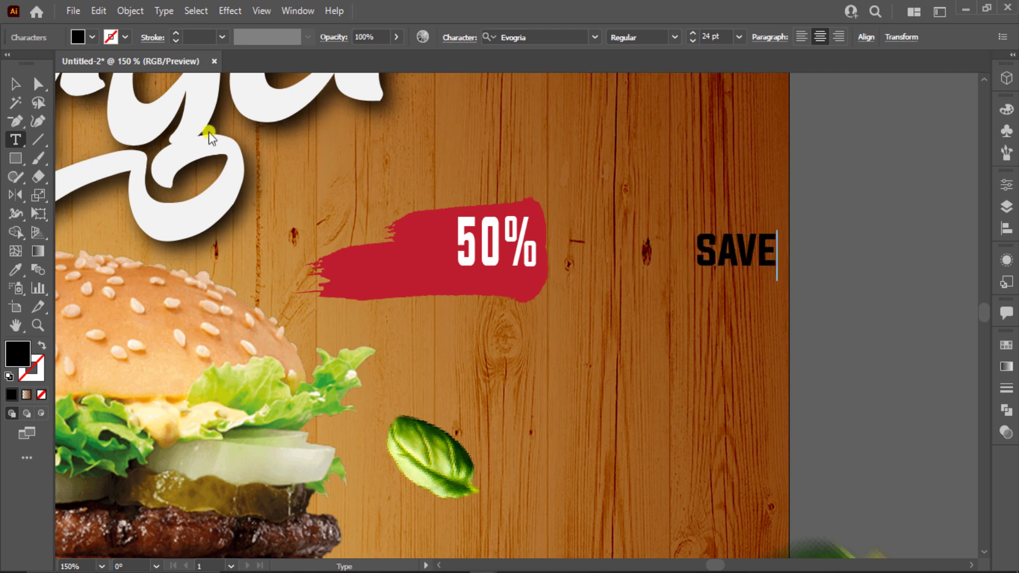
left_click(15, 84)
left_click(92, 38)
left_click(31, 63)
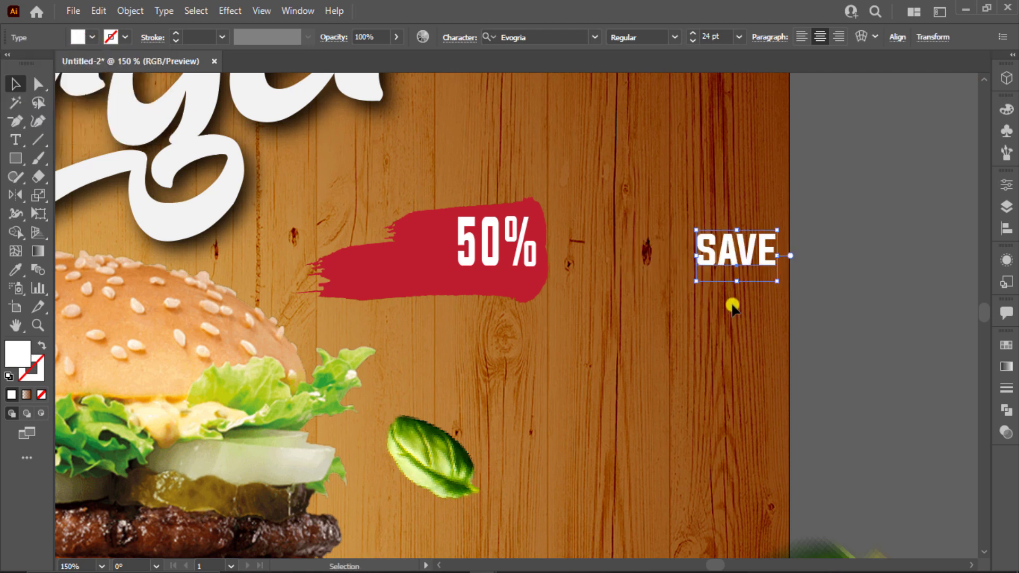
mouse_move(754, 249)
left_mouse_down()
mouse_move(419, 268)
mouse_move(425, 280)
left_mouse_up()
Enlarge SAVE and stretch both SAVE and 50% taller so they line up.
key("ctrl+plus")
scroll(438, 279, "up", 1, "alt")
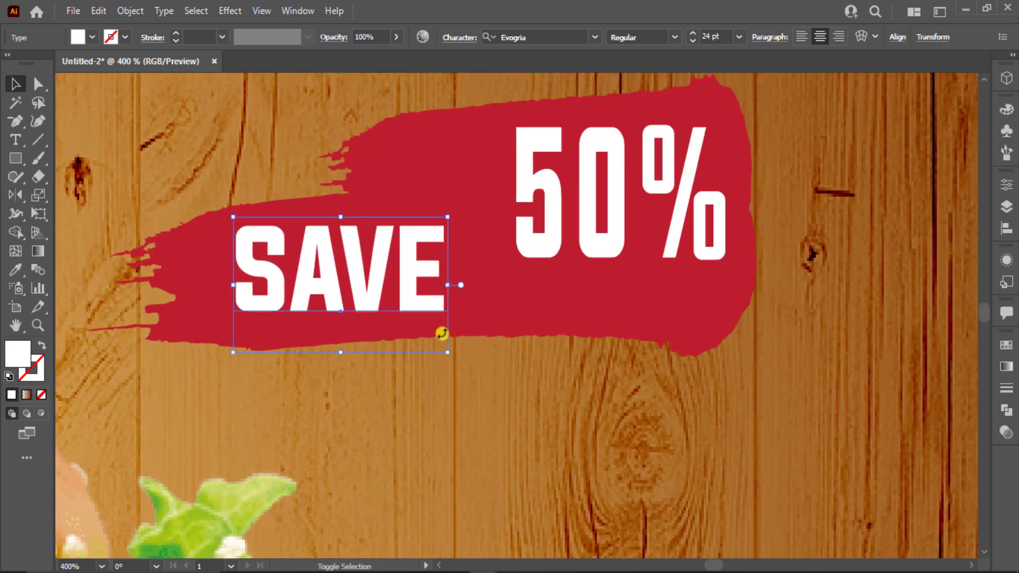
left_click_drag(449, 355, 490, 346)
left_click(610, 251)
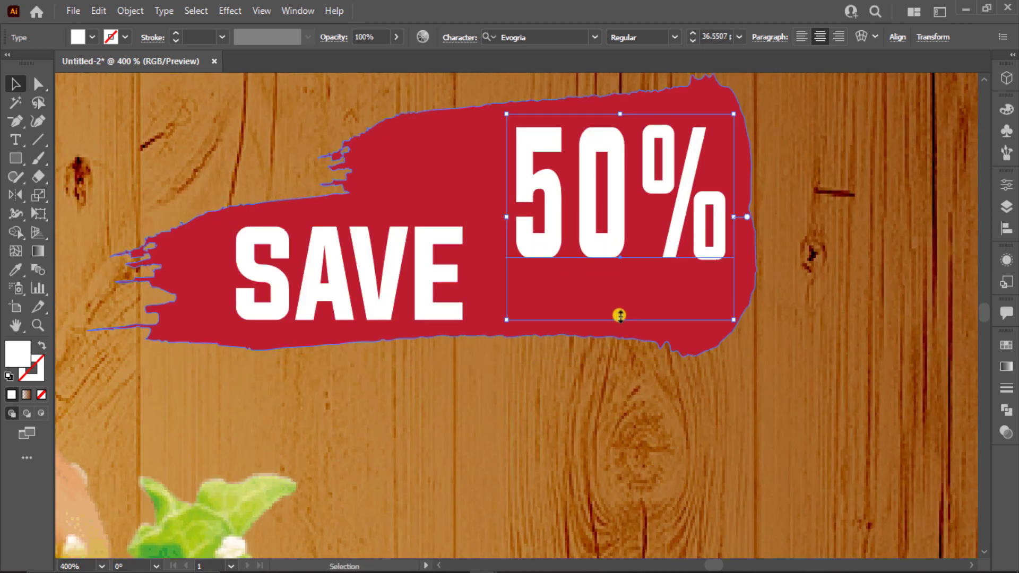
left_click_drag(620, 327, 616, 402)
left_click(426, 319)
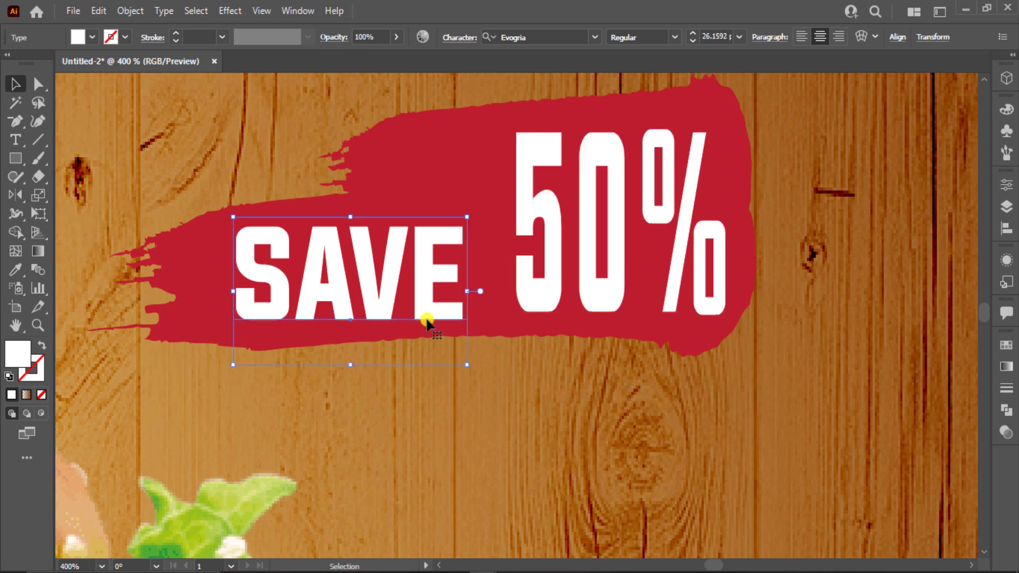
left_click_drag(446, 304, 503, 283)
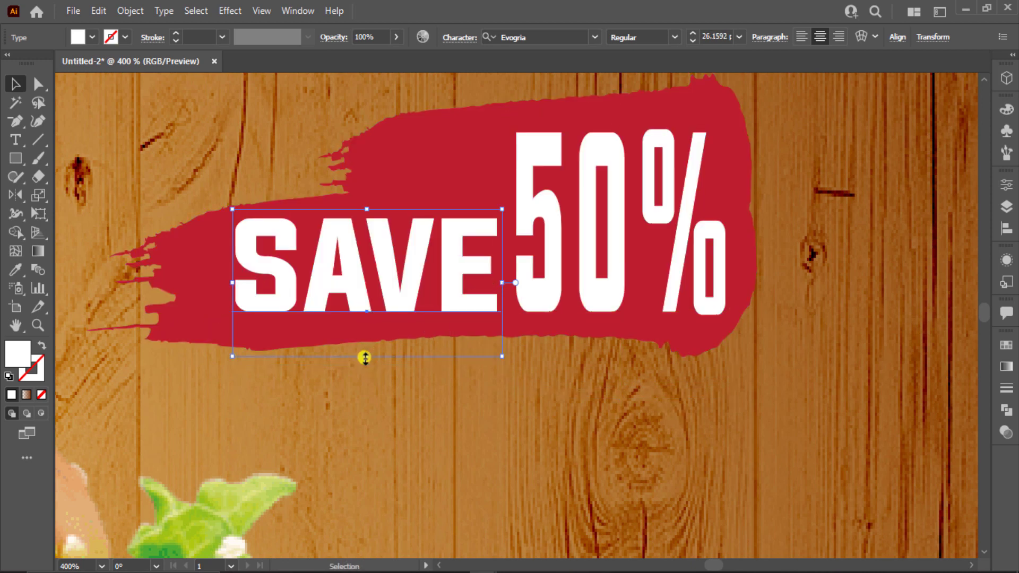
left_click_drag(365, 358, 365, 365)
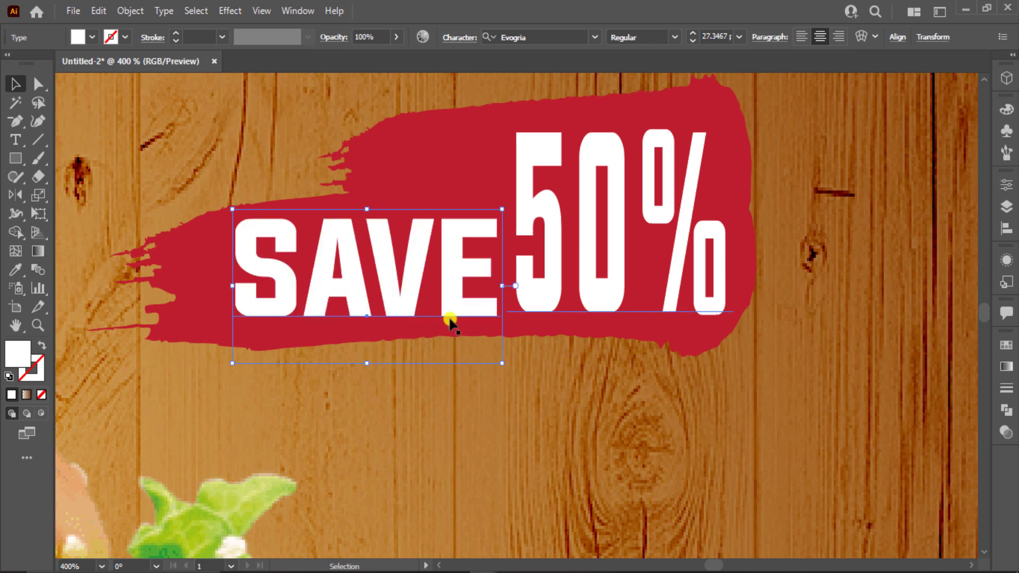
left_click(599, 278, "shift")
Group the red shape with both texts and apply an Arc warp with 10% bend.
left_click(794, 217)
key("ctrl+a")
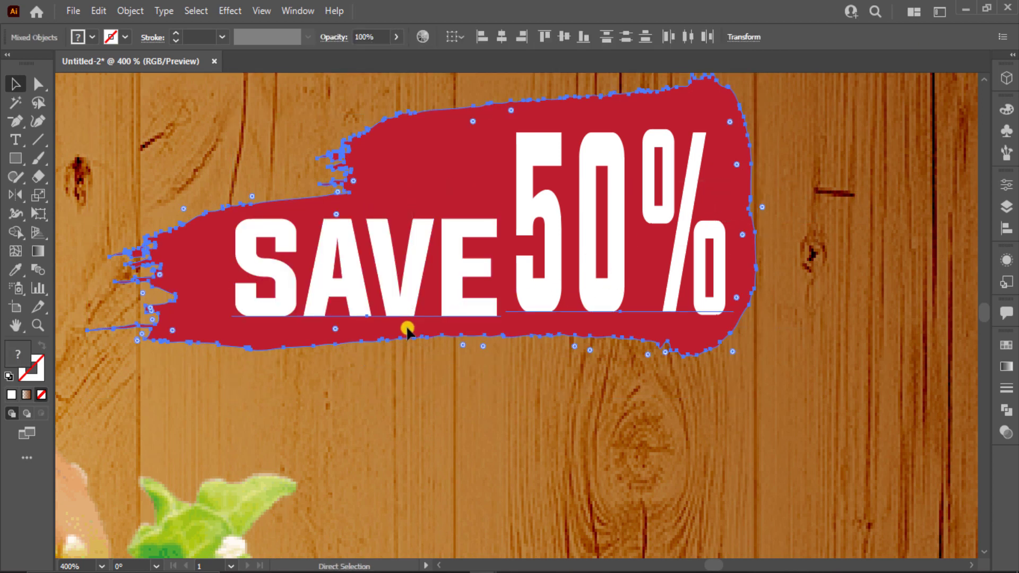
key("ctrl+g")
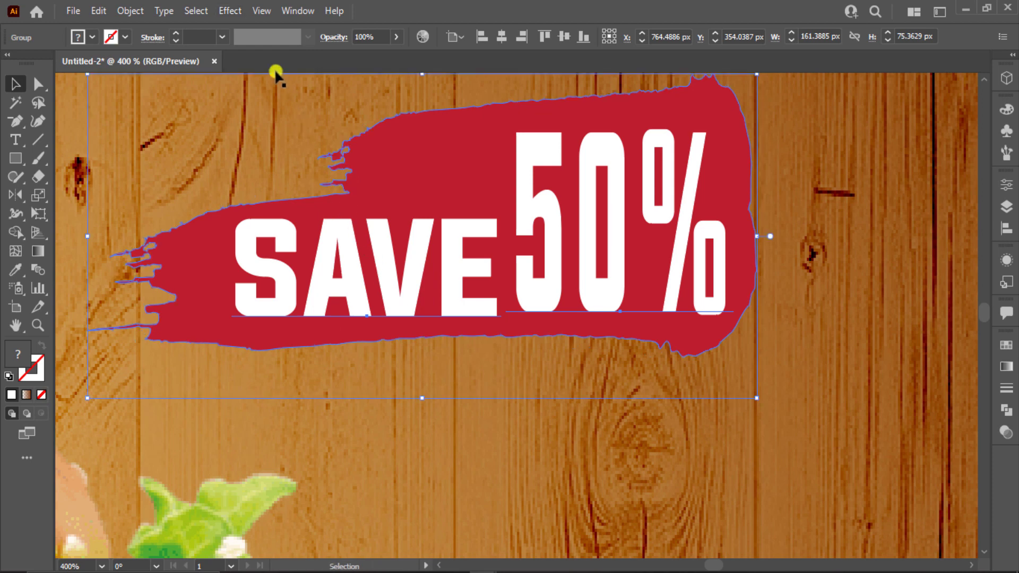
left_click(236, 12)
mouse_move(249, 211)
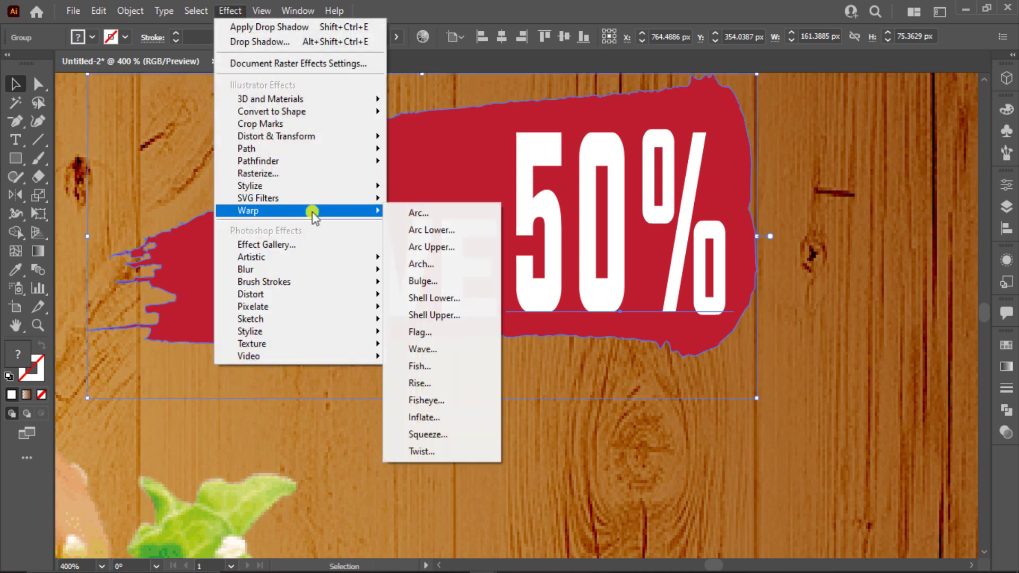
left_click(420, 210)
left_click_drag(775, 389, 780, 388)
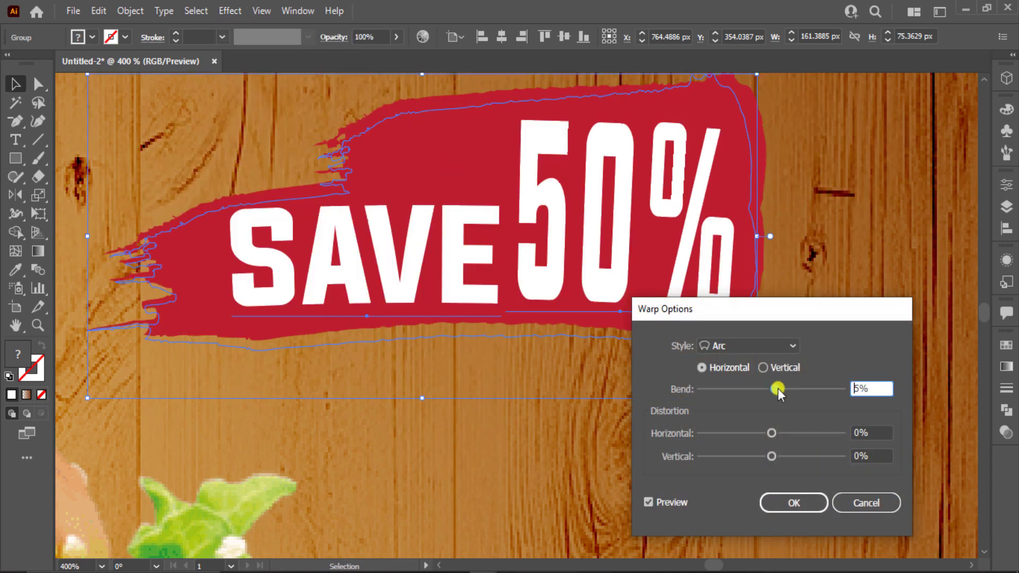
left_click(794, 502)
Move the SAVE 50% badge down beside the bun and add a drop shadow.
left_click(558, 451)
key("ctrl+0")
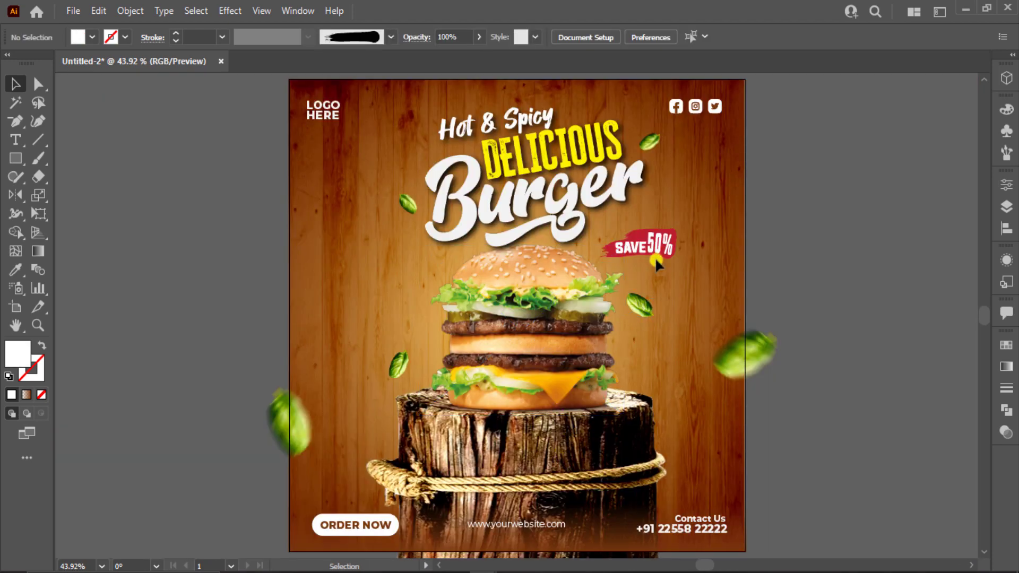
left_click_drag(652, 259, 638, 269)
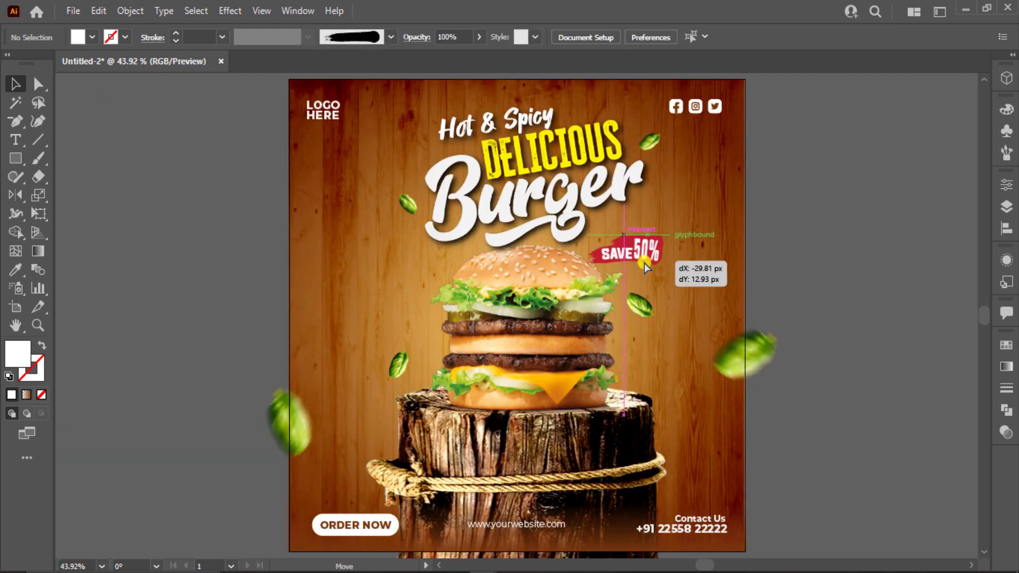
left_click(221, 11)
mouse_move(250, 186)
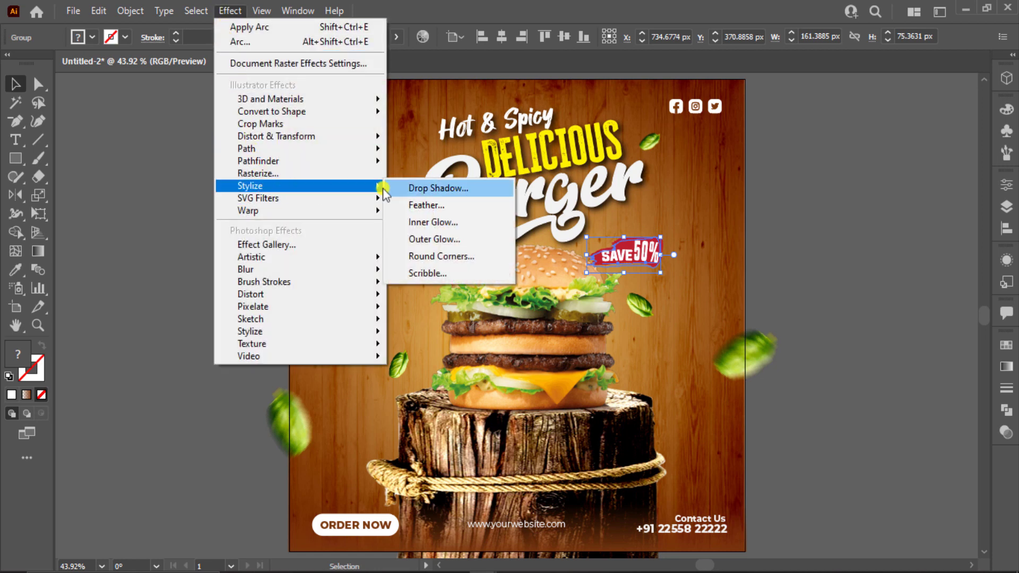
left_click(432, 189)
left_click(883, 373)
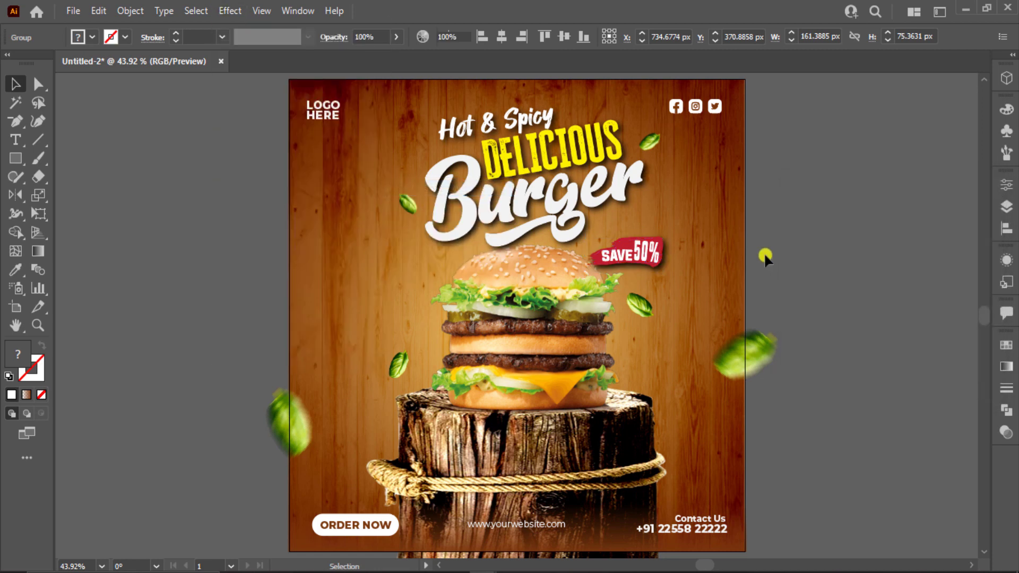
left_click(763, 252)
Draw a Pen path from the top of the bun curving down the burger's left side.
scroll(388, 311, "up", 2, "alt")
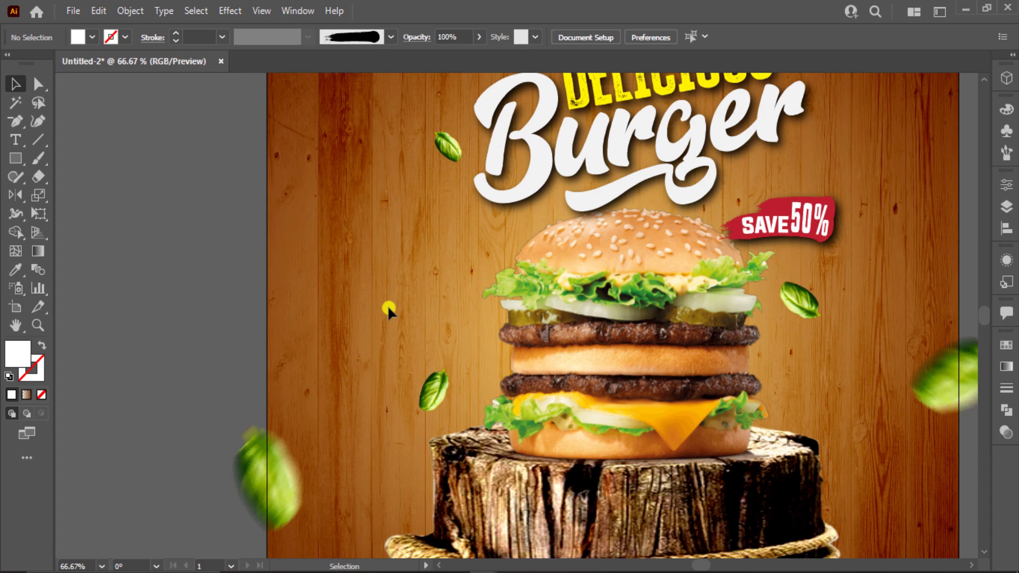
scroll(388, 305, "up", 2, "alt")
left_click_drag(427, 257, 210, 257)
scroll(208, 257, "down", 1, "alt")
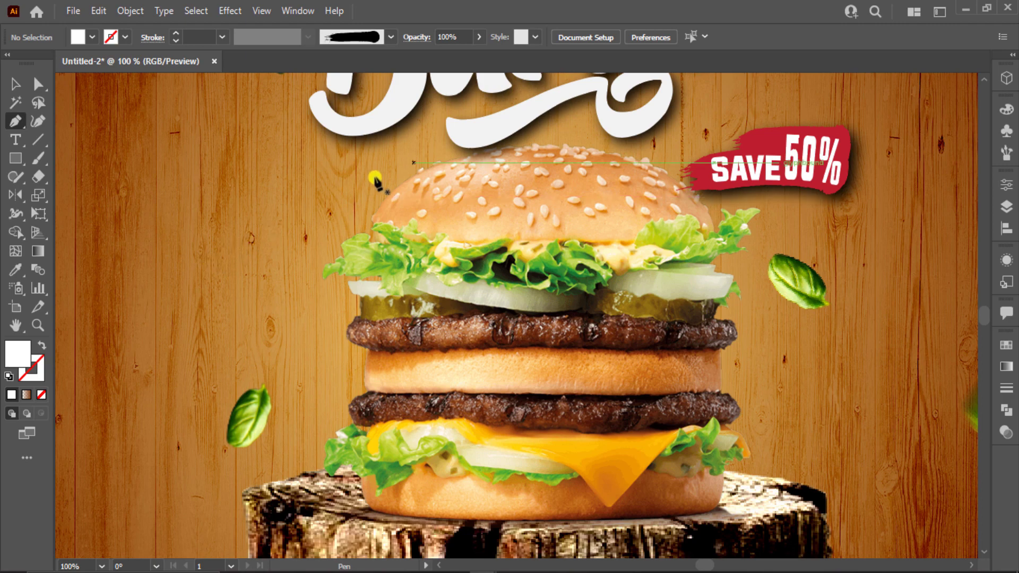
left_click(422, 154)
left_click_drag(310, 398, 342, 477)
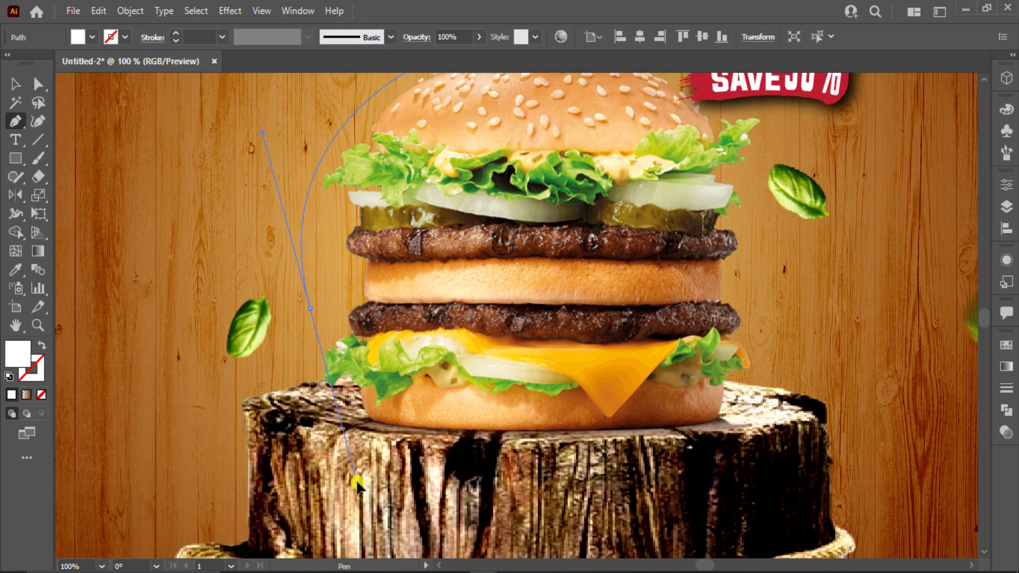
scroll(343, 478, "up", 3)
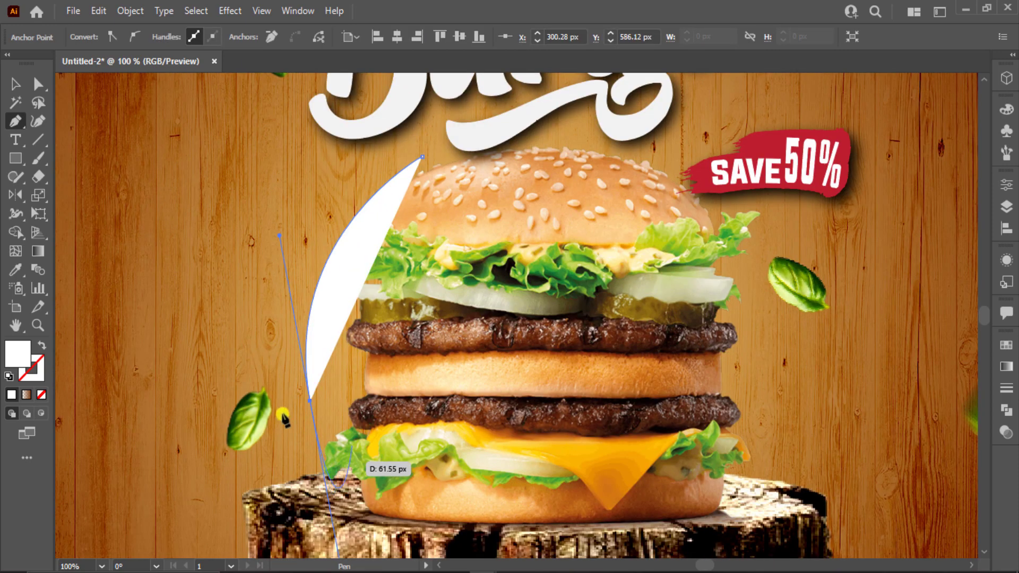
left_click(16, 141)
Try placing text on the curved path beside the burger, undoing the misplaced text.
left_click(306, 369)
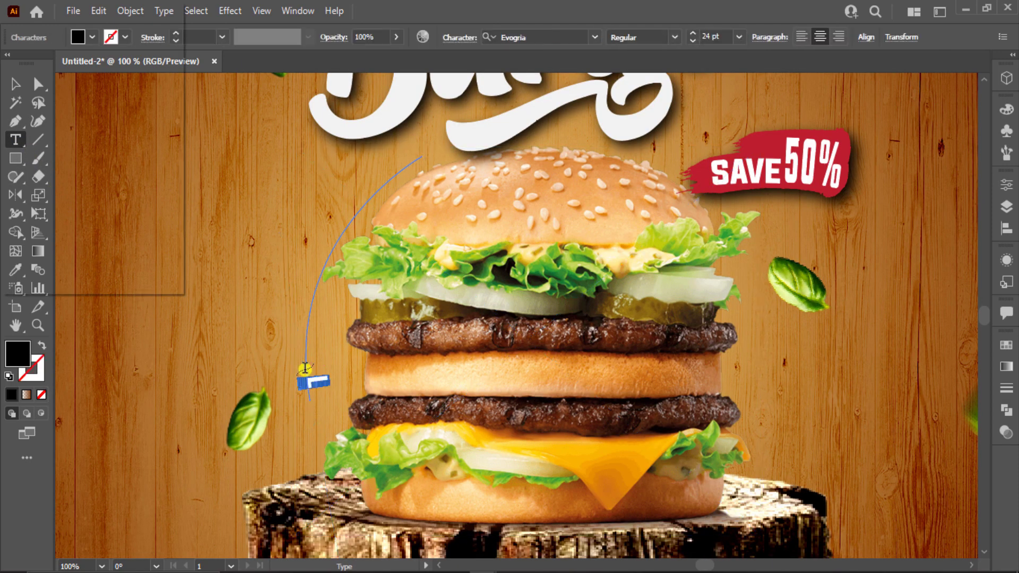
left_click(300, 370)
left_click(299, 369)
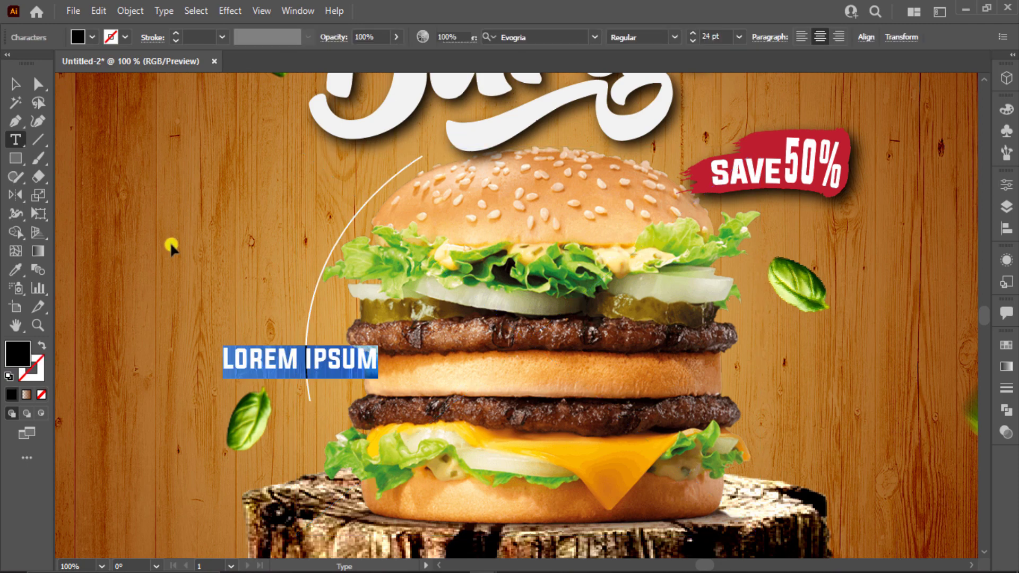
key("ctrl+z")
left_click(15, 83)
left_click(550, 339)
key("ctrl+shift+a")
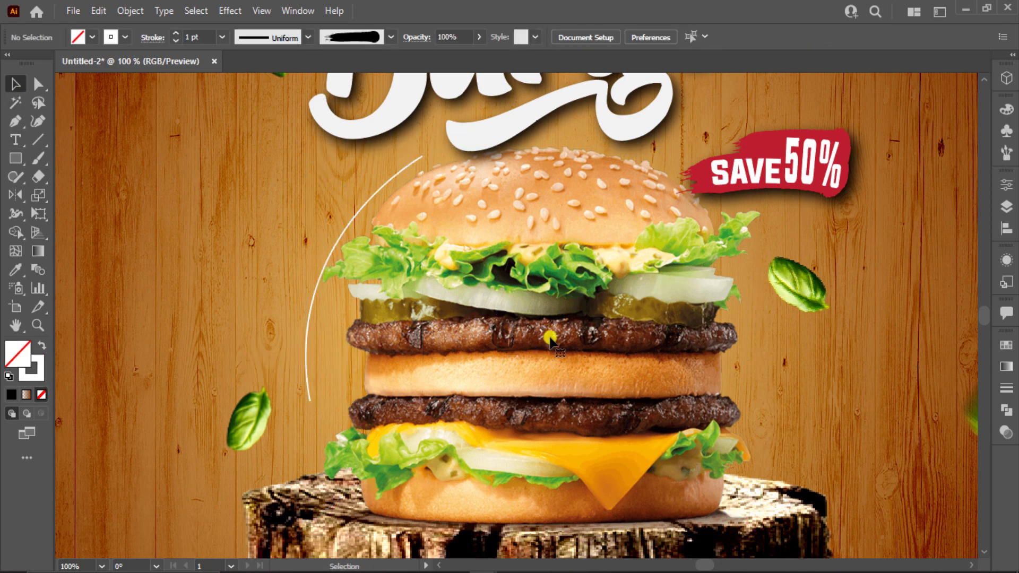
key("t")
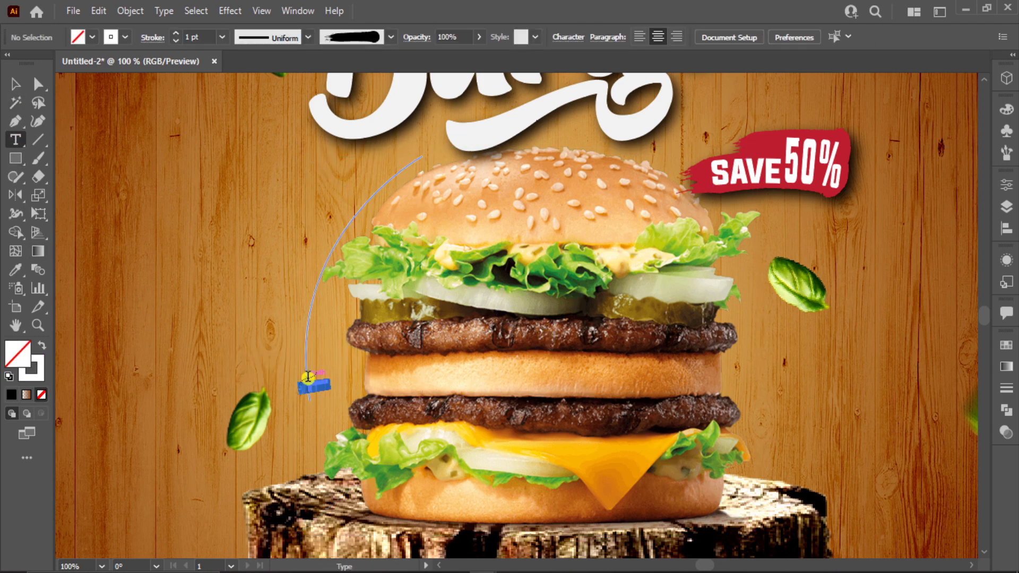
left_click(308, 377)
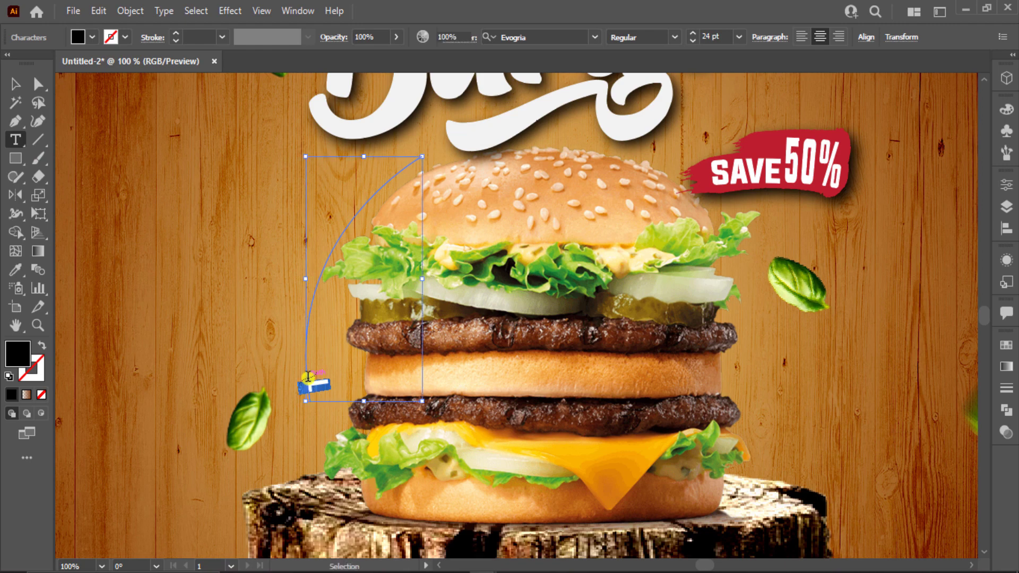
key("ctrl+z")
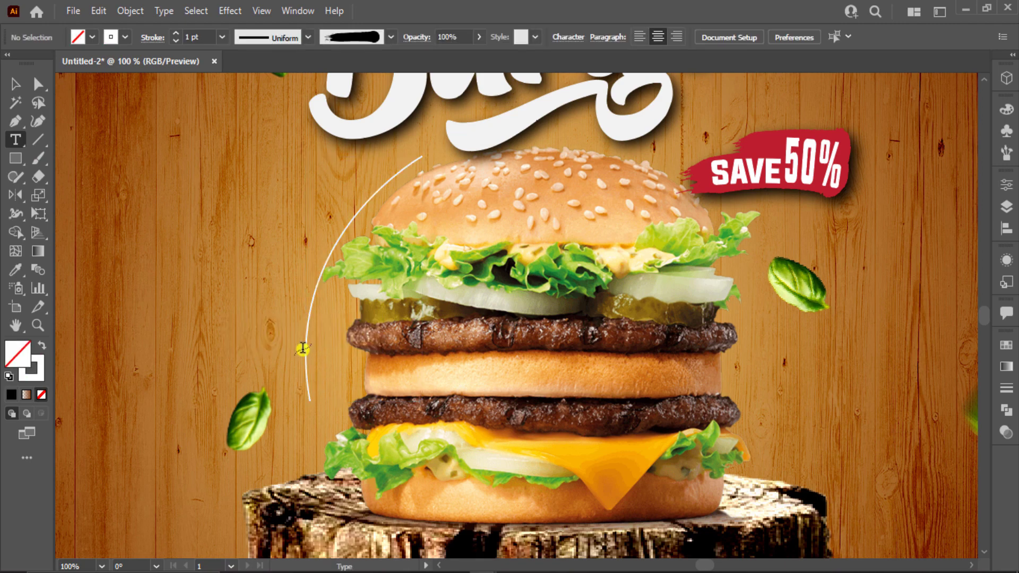
Retry placing text on the curve several times, undoing each attempt and deselecting everything.
left_click(305, 348)
key("ctrl+z")
left_click(307, 345)
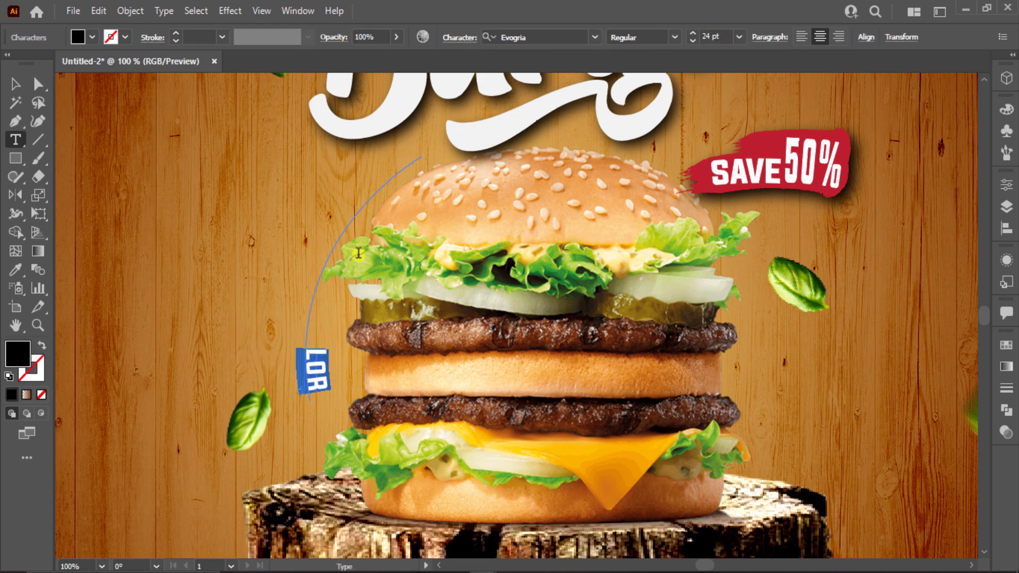
key("ctrl+z")
left_click(411, 162)
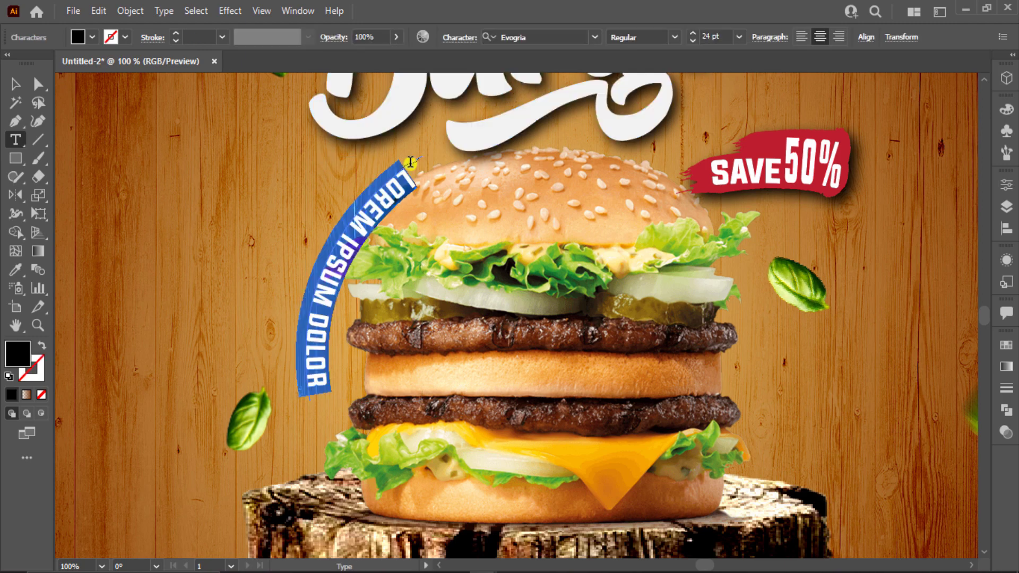
key("ctrl+z")
left_click(364, 188)
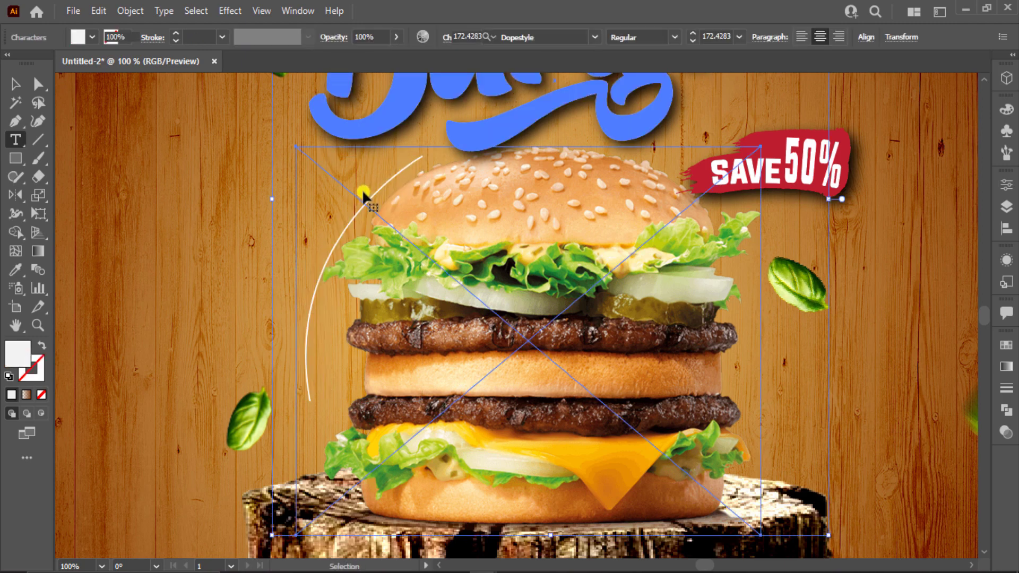
key("ctrl+z")
left_click(18, 93)
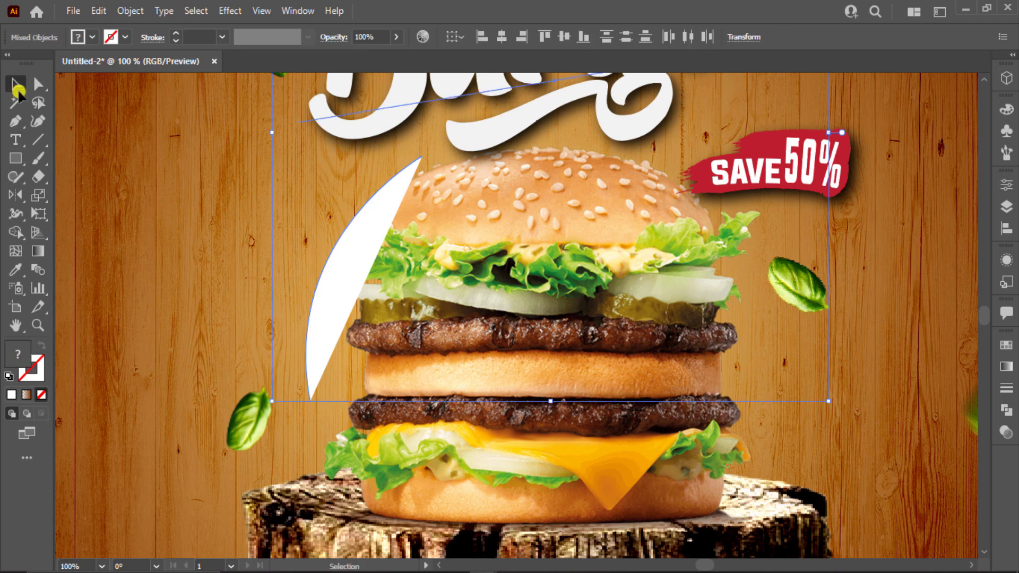
left_click(154, 197)
left_click(465, 317)
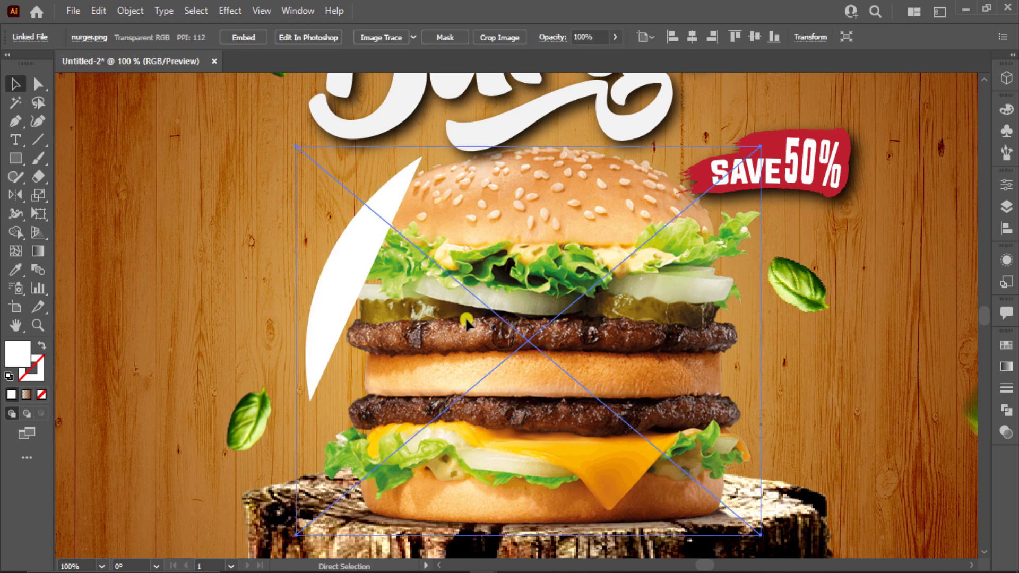
key("ctrl+shift+a")
Swap the crescent path's fill to stroke and run HURRY UP text along it, shifting its start lower.
left_click(366, 280)
key("shift+x")
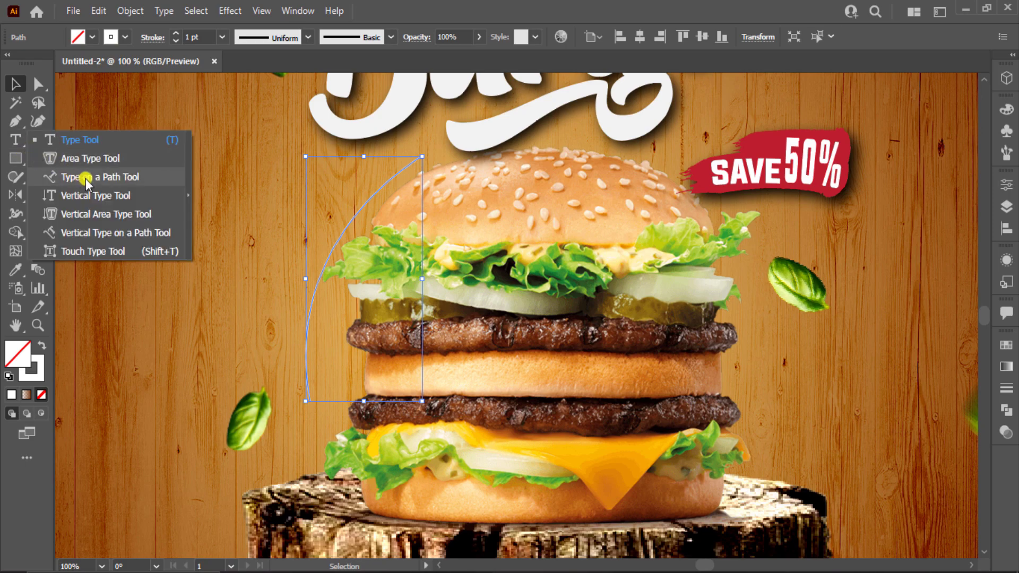
left_click_drag(16, 143, 68, 176)
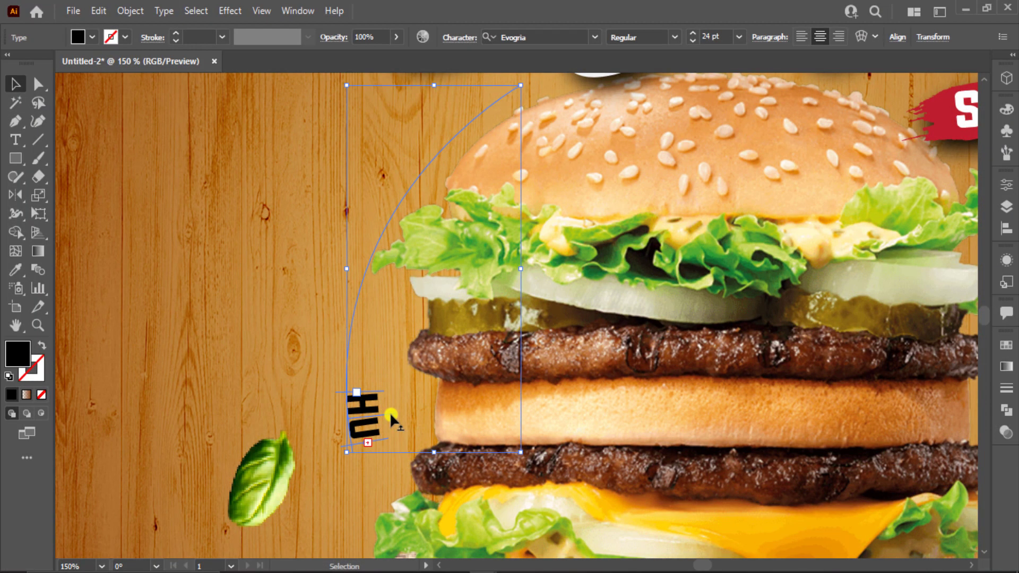
mouse_move(391, 416)
left_mouse_down()
mouse_move(347, 274)
mouse_move(361, 226)
mouse_move(535, 105)
left_mouse_up()
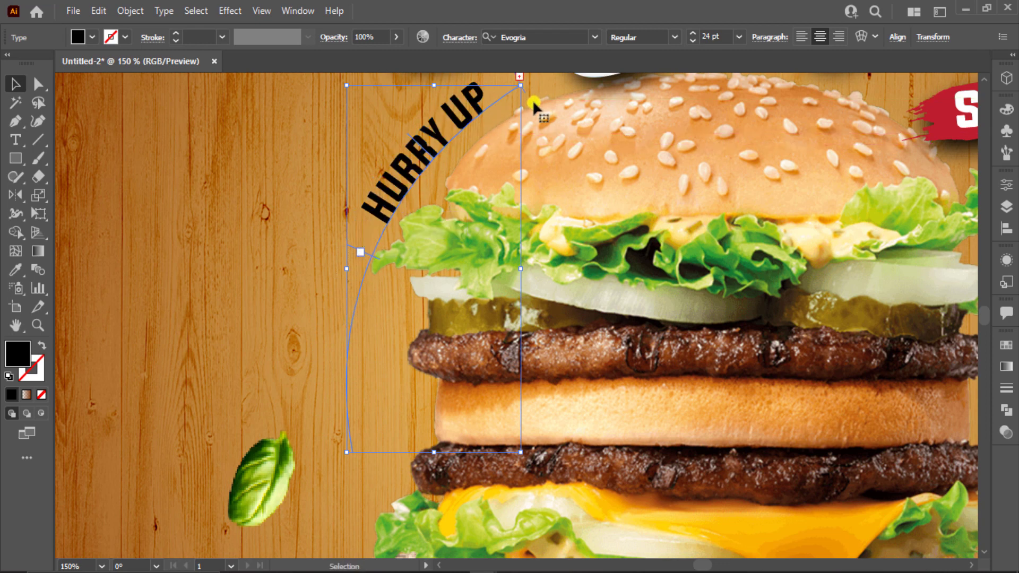
left_click_drag(359, 252, 342, 345)
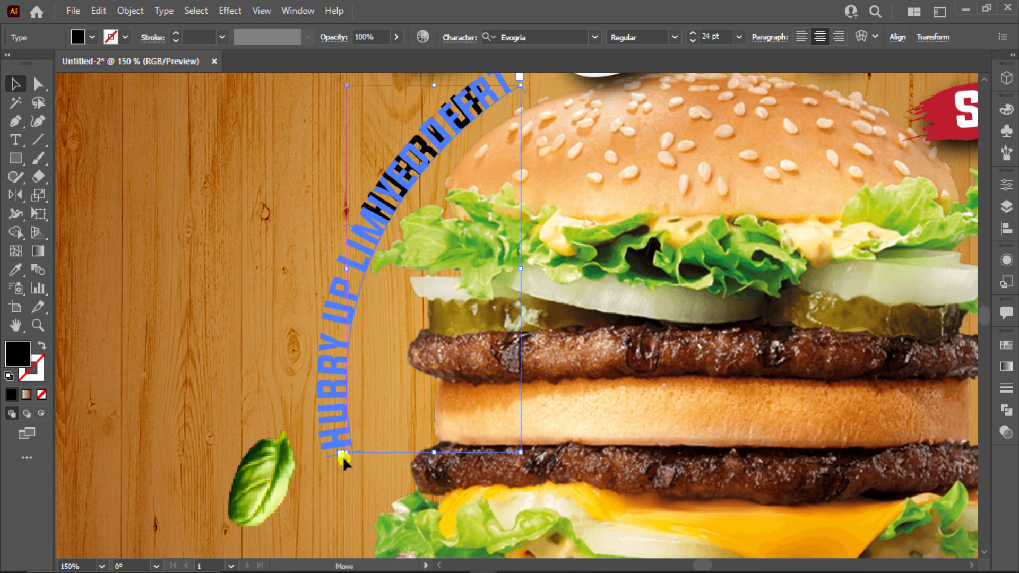
left_click_drag(339, 458, 342, 456)
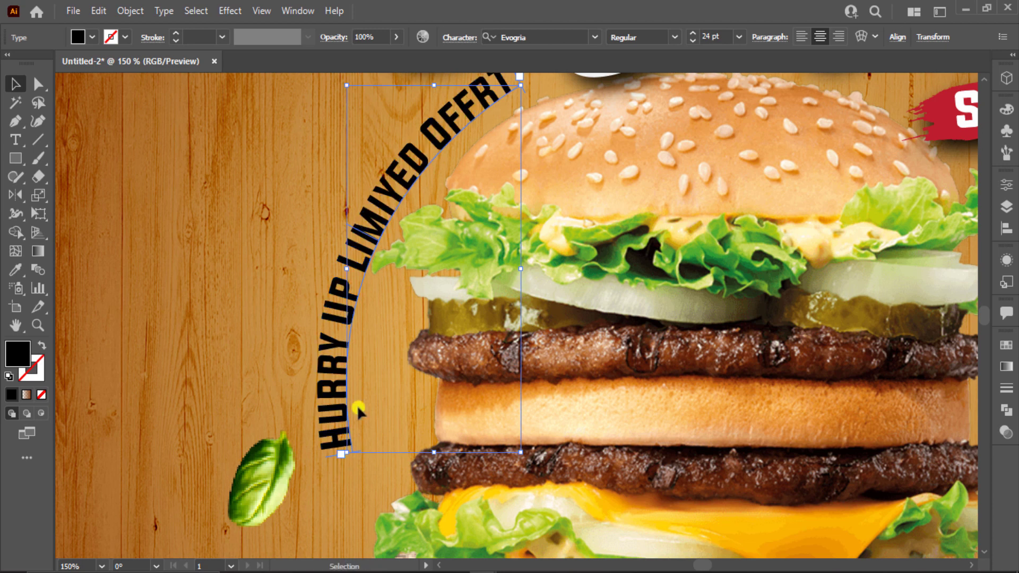
Set the curved slogan in the Dopestyle font and reduce its size to 17 pt.
left_click(536, 35)
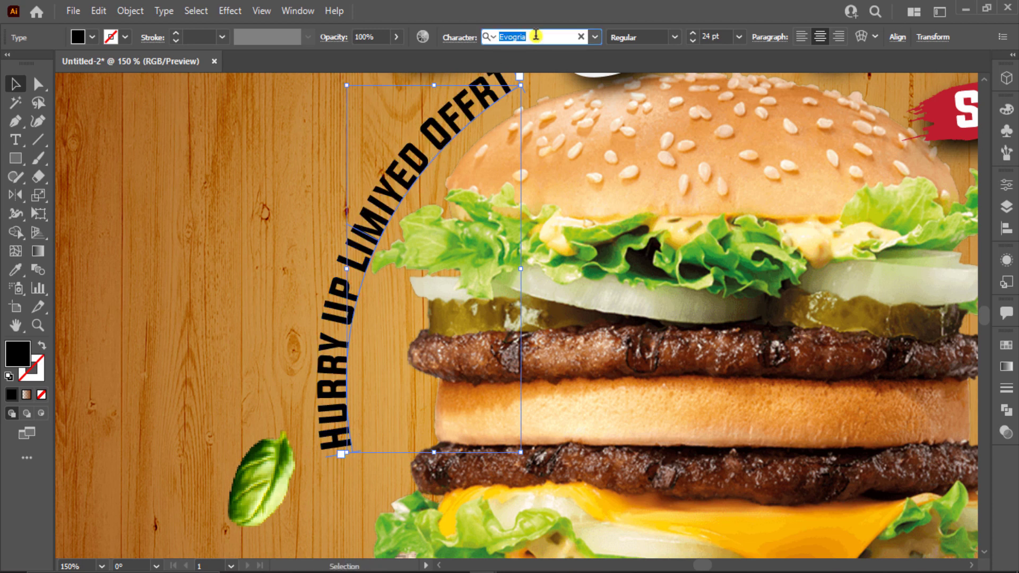
type("dope")
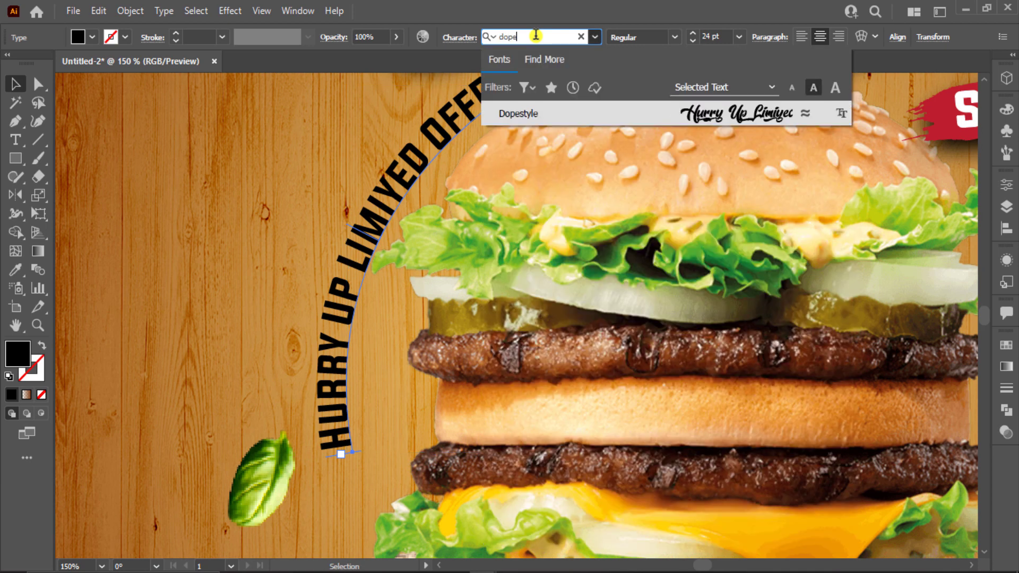
left_click(715, 112)
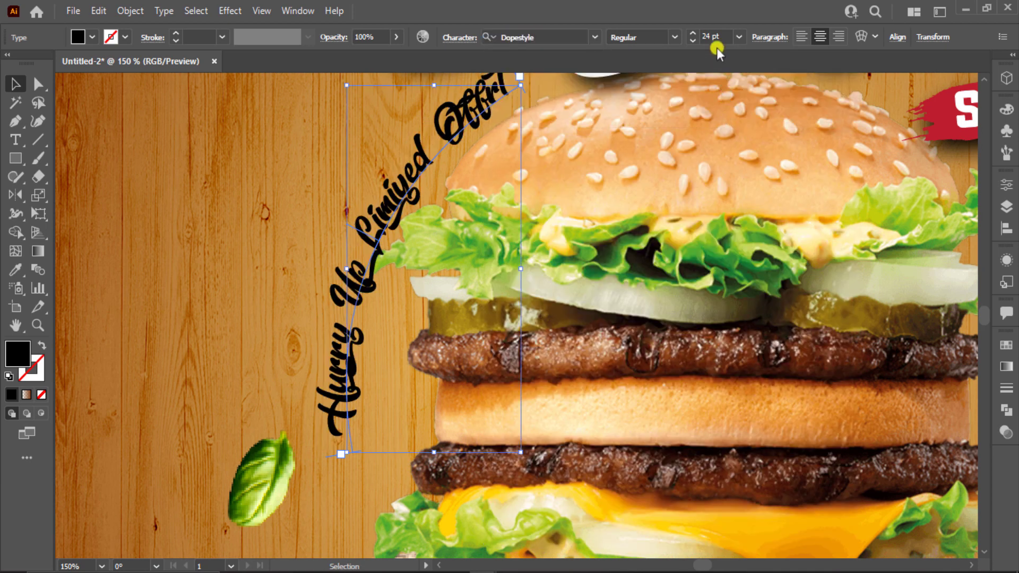
scroll(716, 42, "down", 2)
scroll(715, 41, "down", 2)
scroll(715, 42, "down", 2)
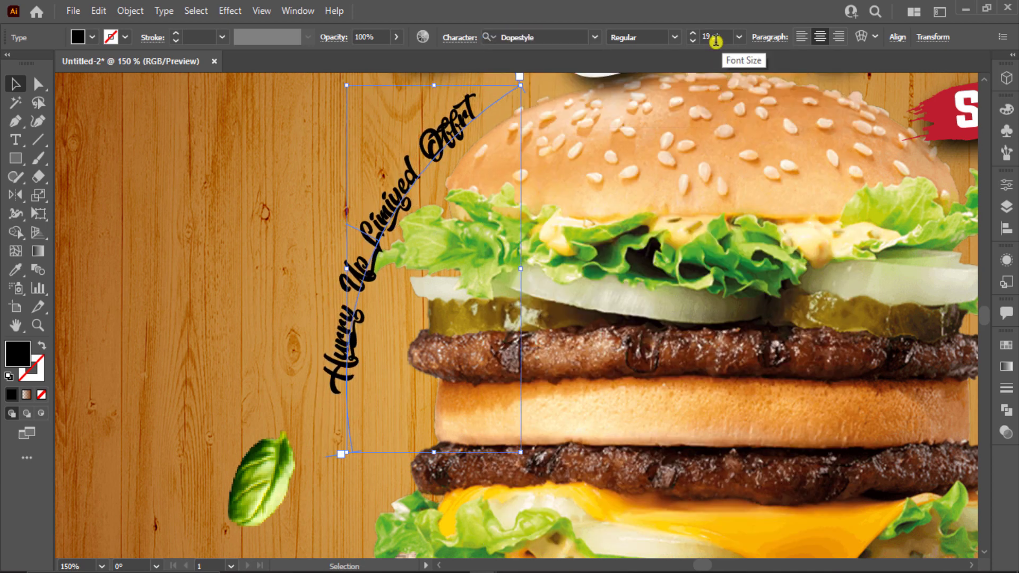
scroll(716, 42, "down", 2)
scroll(716, 41, "up", 1)
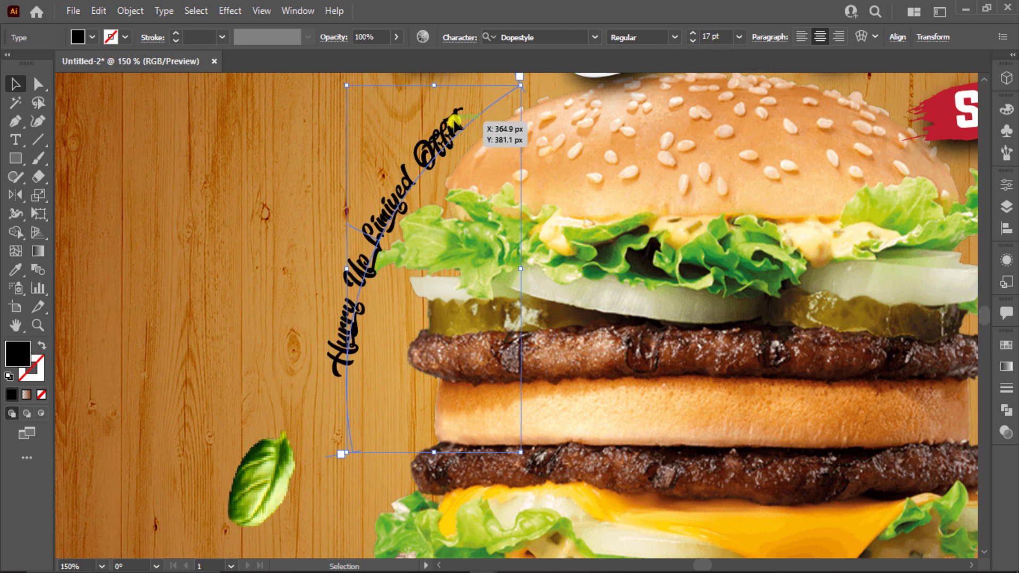
Add the word 'Only' to the end of the curved slogan.
left_click(15, 140)
left_click(465, 133)
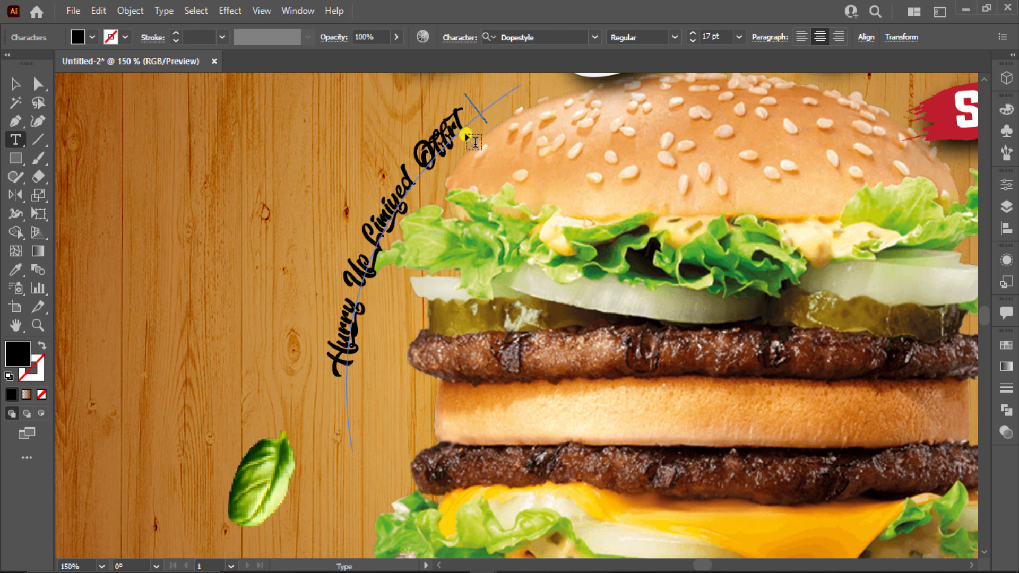
type(" On")
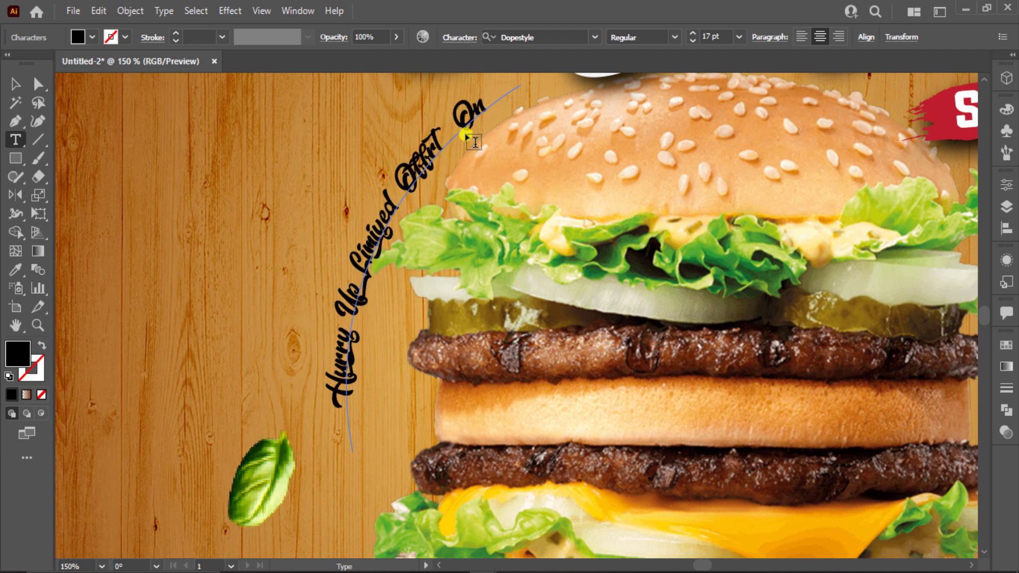
type("ly")
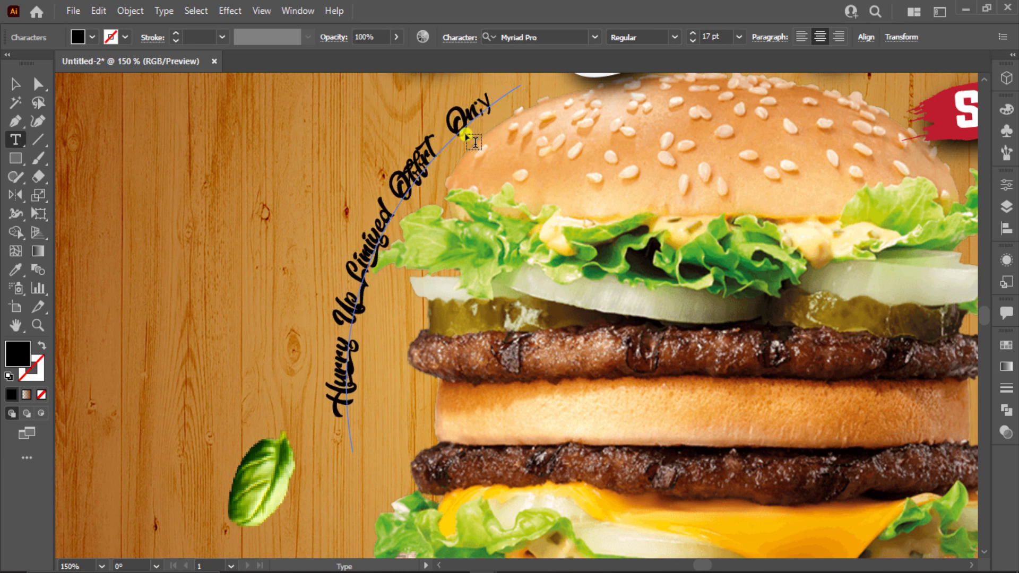
key("BackSpace")
type("y")
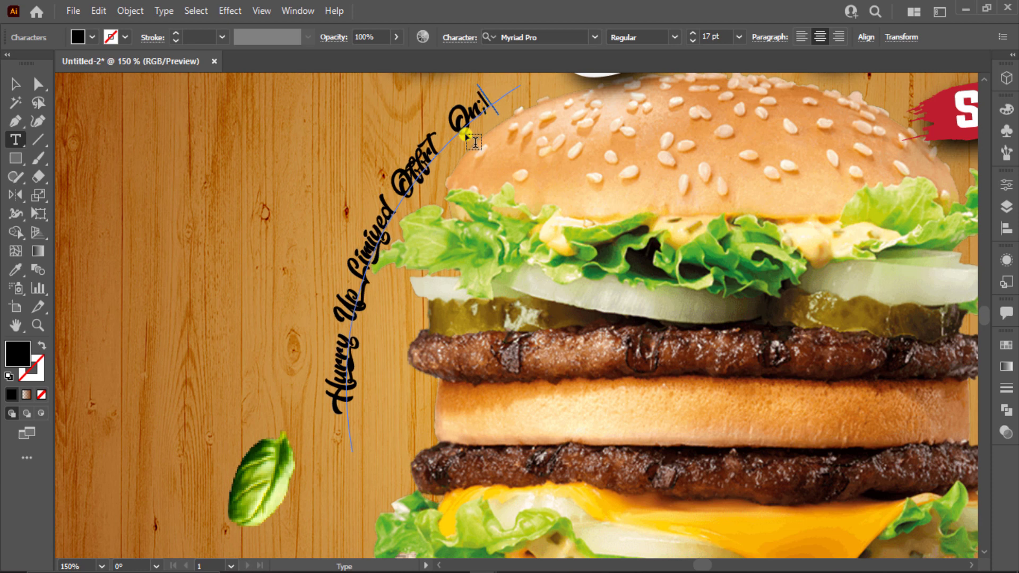
type("y")
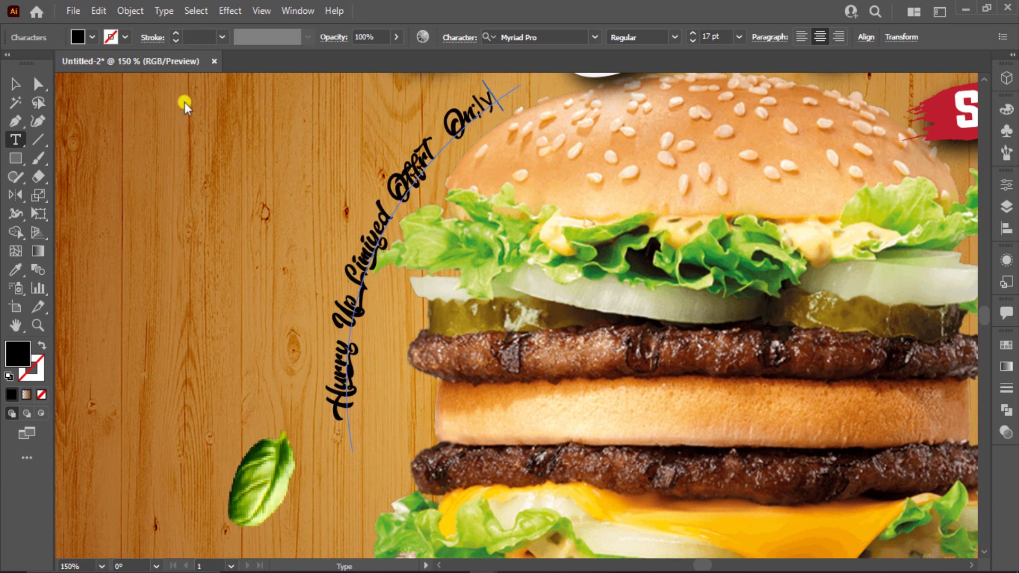
key("Escape")
left_click(78, 36)
Fill the slogan with white and reselect it as an object.
left_click(30, 63)
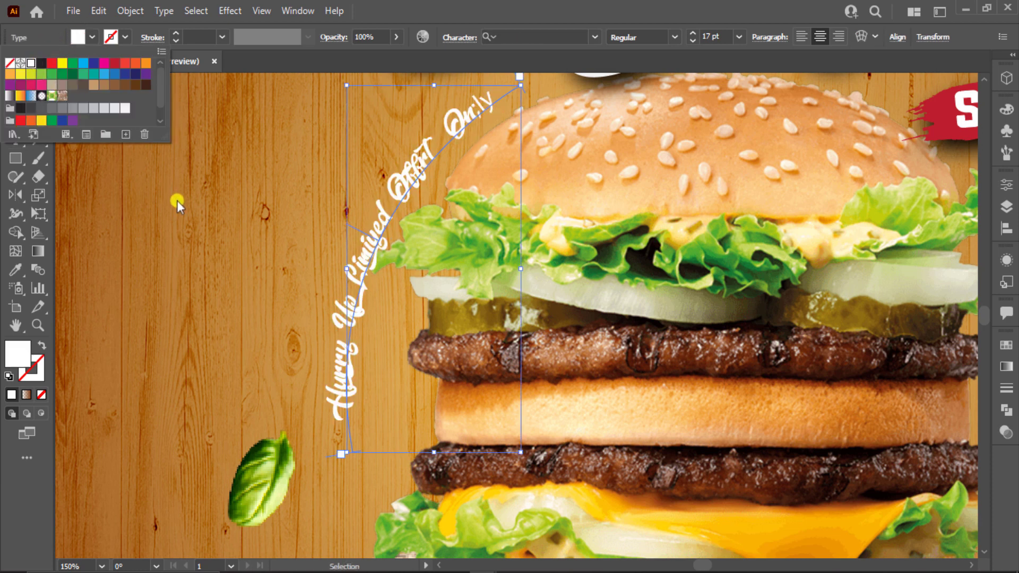
key("Escape")
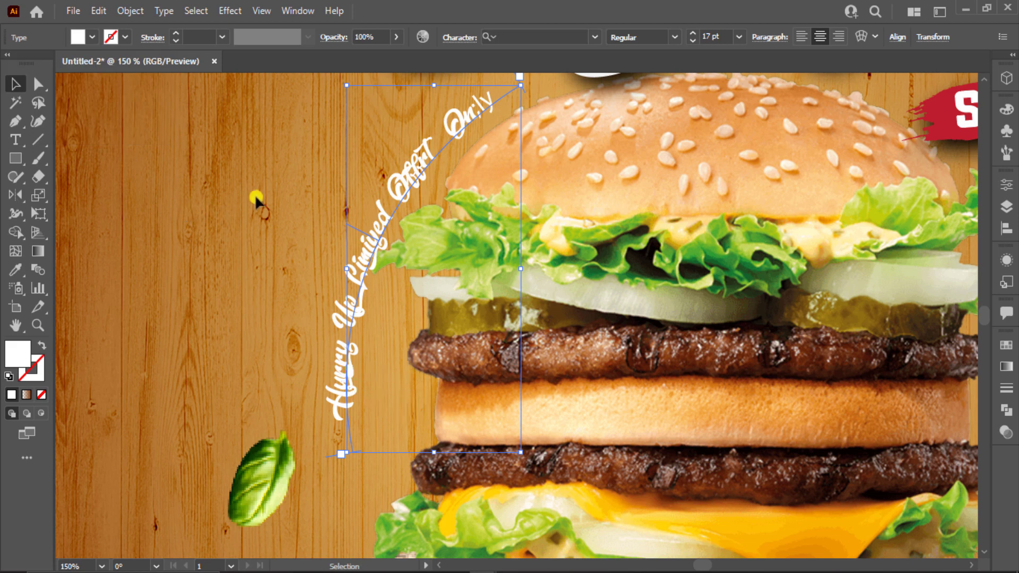
triple_click(403, 170)
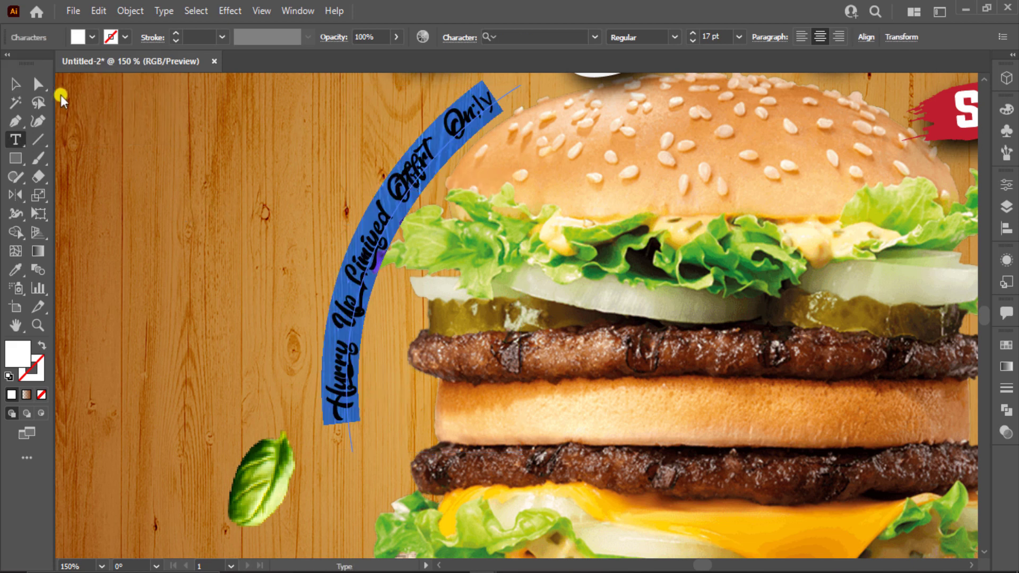
left_click(15, 84)
left_click(303, 159)
left_click(419, 168)
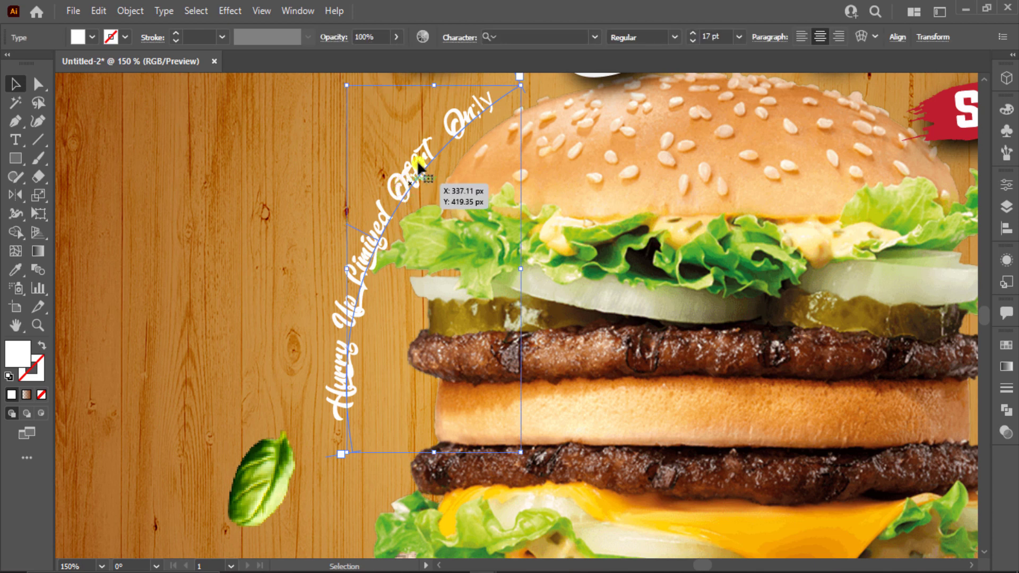
Change the slogan's font to BillionDreams.
left_click(532, 38)
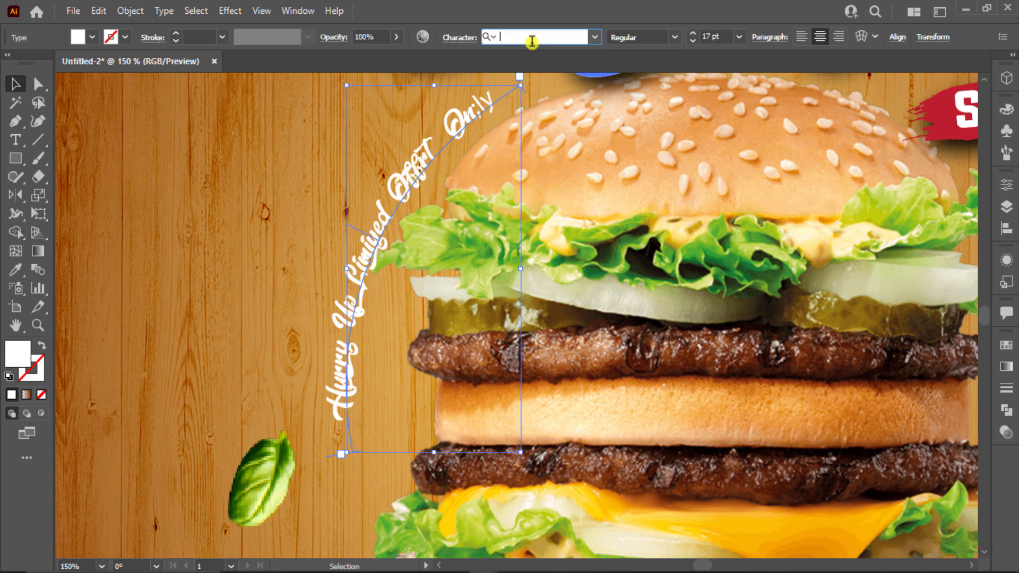
left_click(601, 40)
scroll(663, 239, "down", 1)
scroll(731, 425, "down", 2)
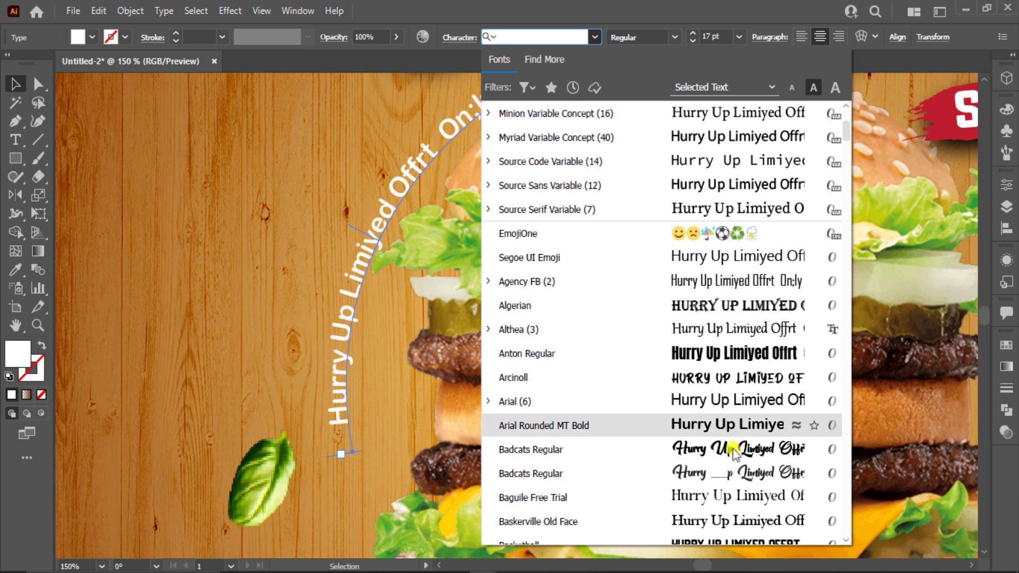
scroll(733, 453, "down", 1)
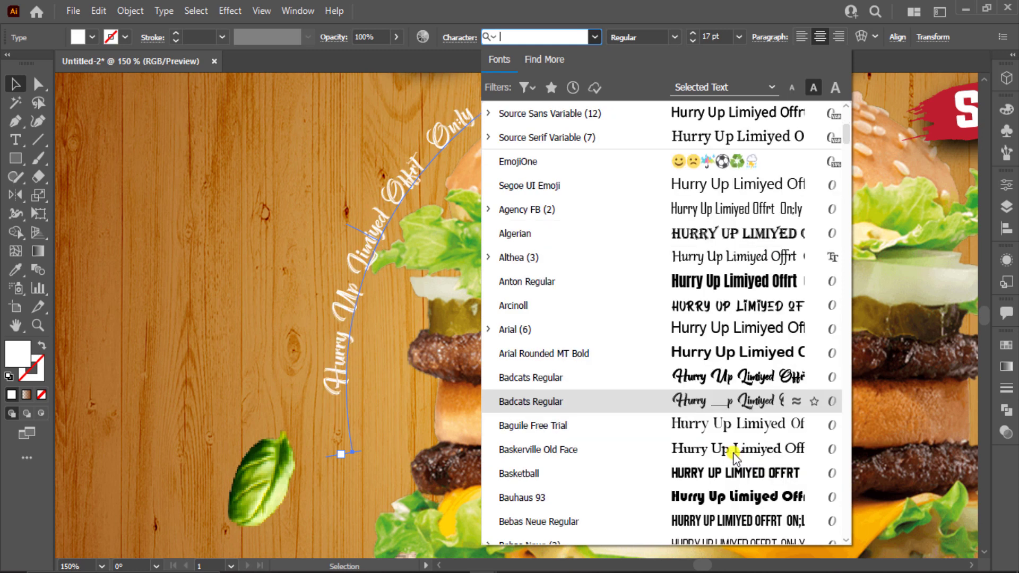
scroll(734, 453, "down", 2)
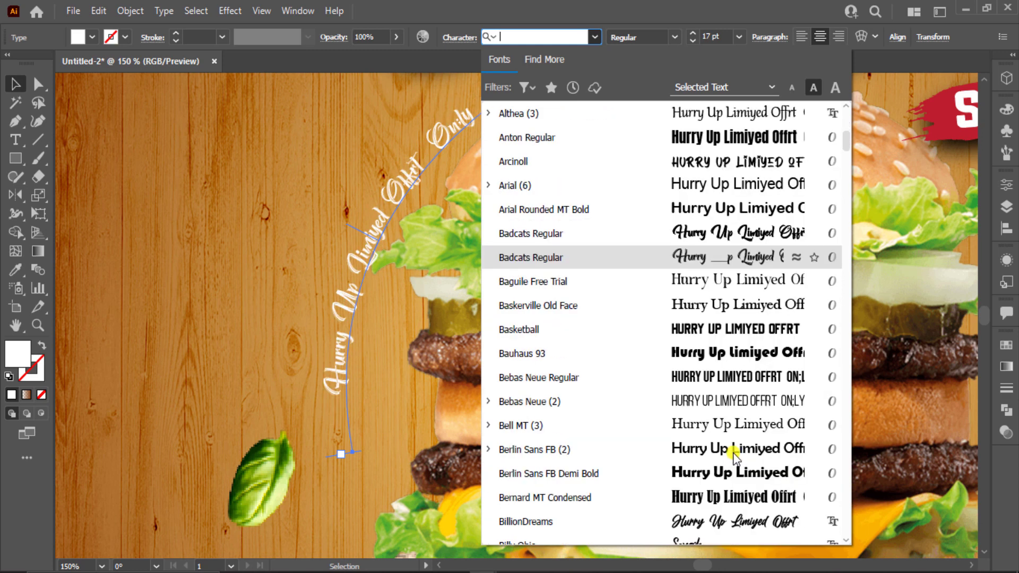
left_click(724, 527)
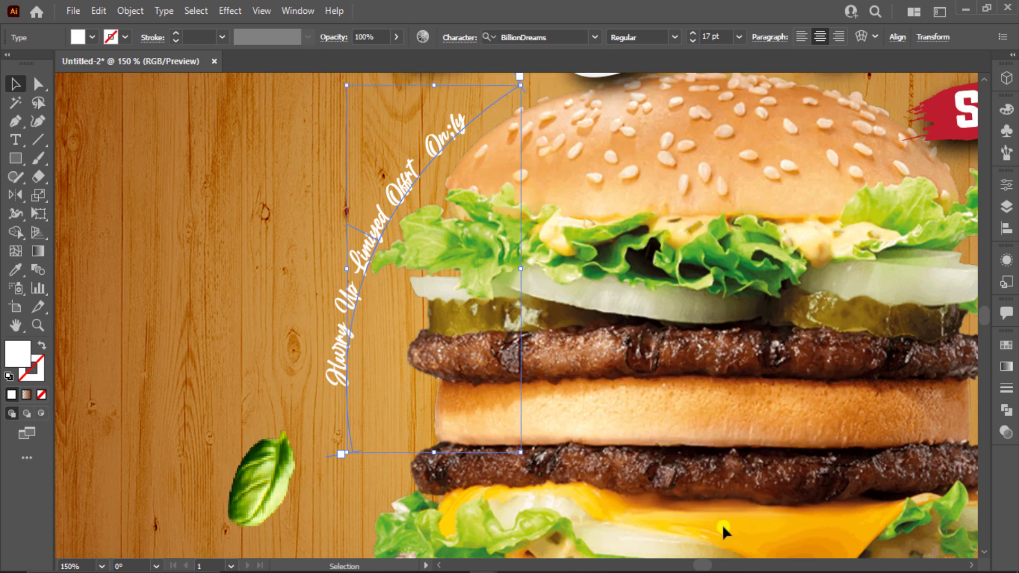
Set the slogan's font size to 21 pt.
left_click(644, 37)
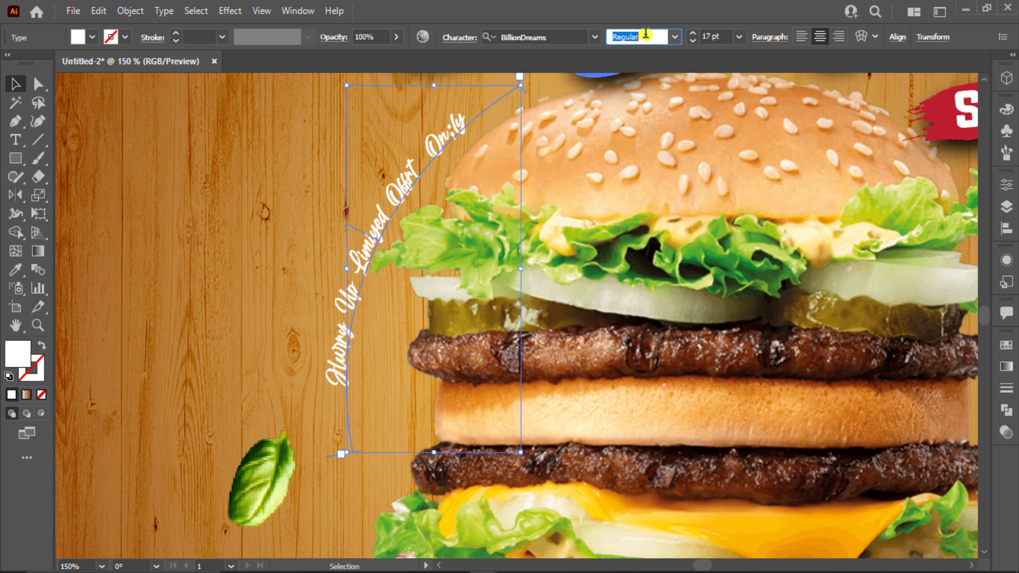
left_click(708, 37)
scroll(712, 33, "up", 2)
scroll(712, 31, "up", 3)
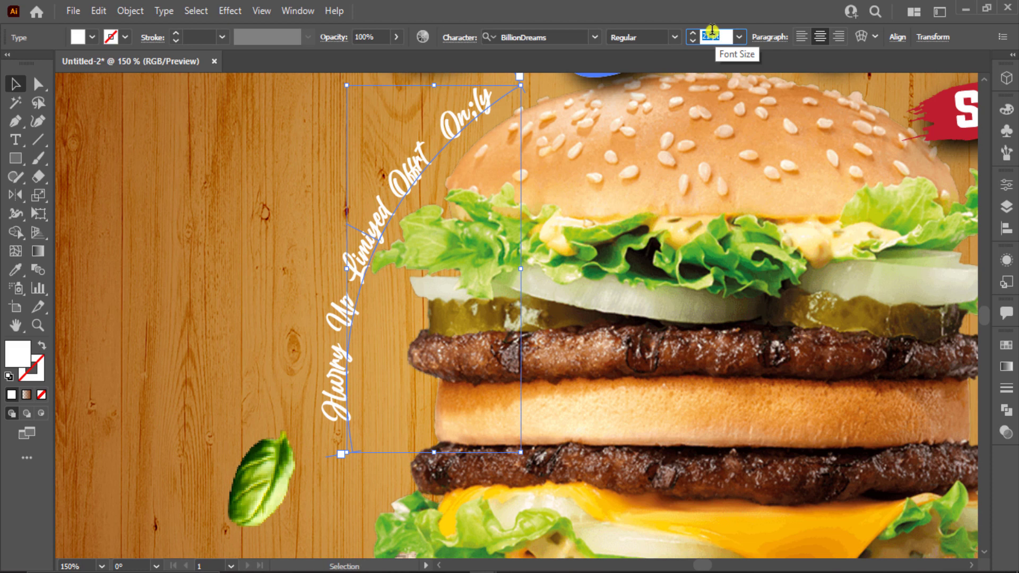
left_click(368, 193)
Rotate the slogan about 1.5 degrees using its bounding-box handle.
left_click(474, 133)
scroll(520, 120, "up", 1)
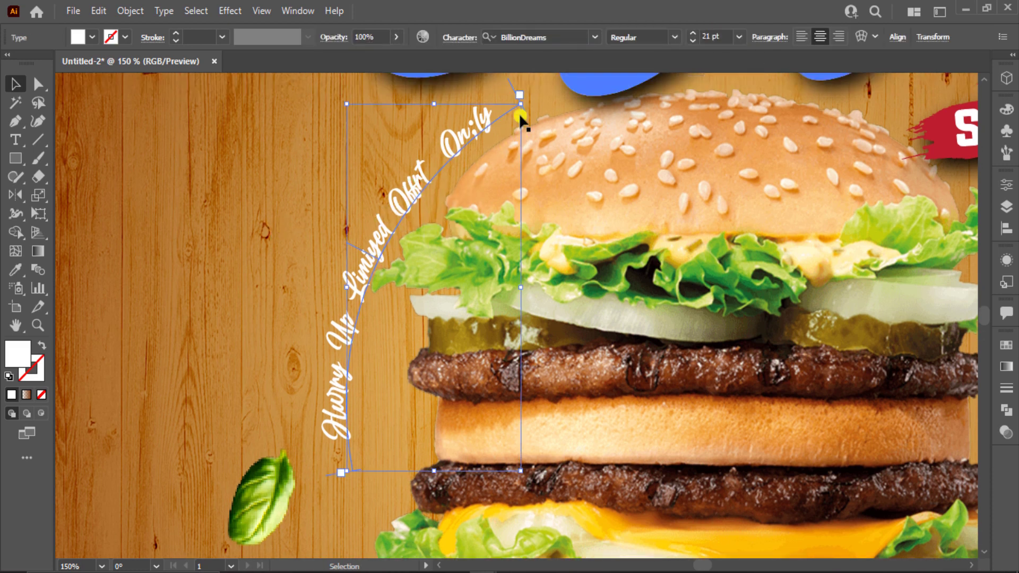
left_click_drag(526, 460, 523, 456)
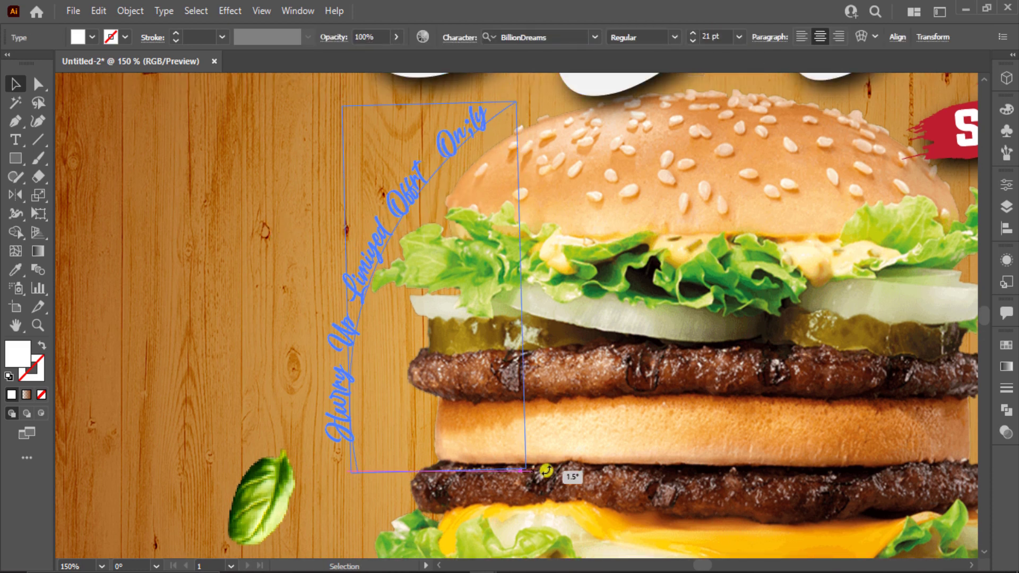
left_click(285, 340)
Create a 1000 x 1000 px square with the Rectangle tool.
key("ctrl+0")
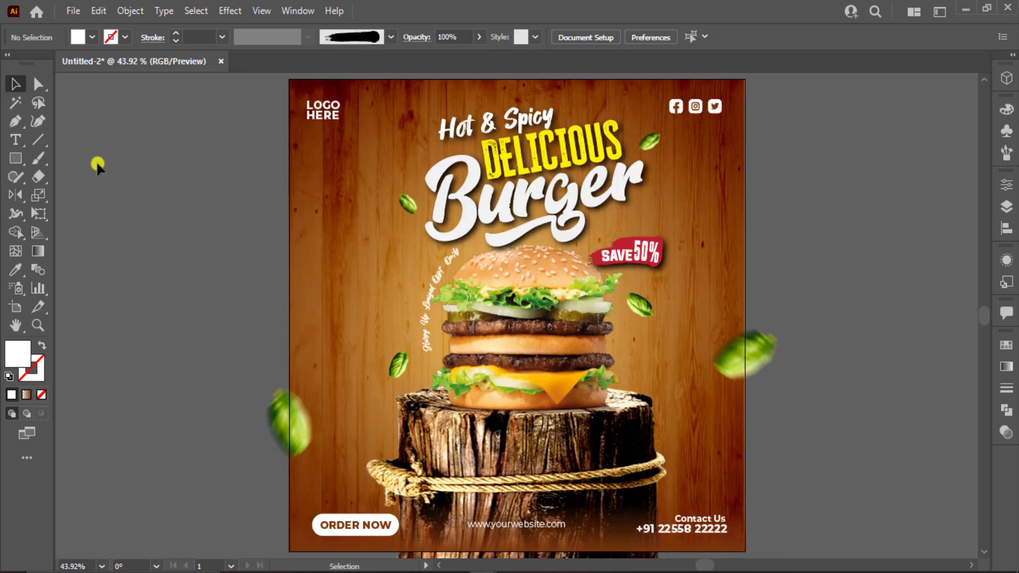
key("ctrl+a")
left_click(129, 177)
left_click(15, 158)
left_click(155, 178)
type("1")
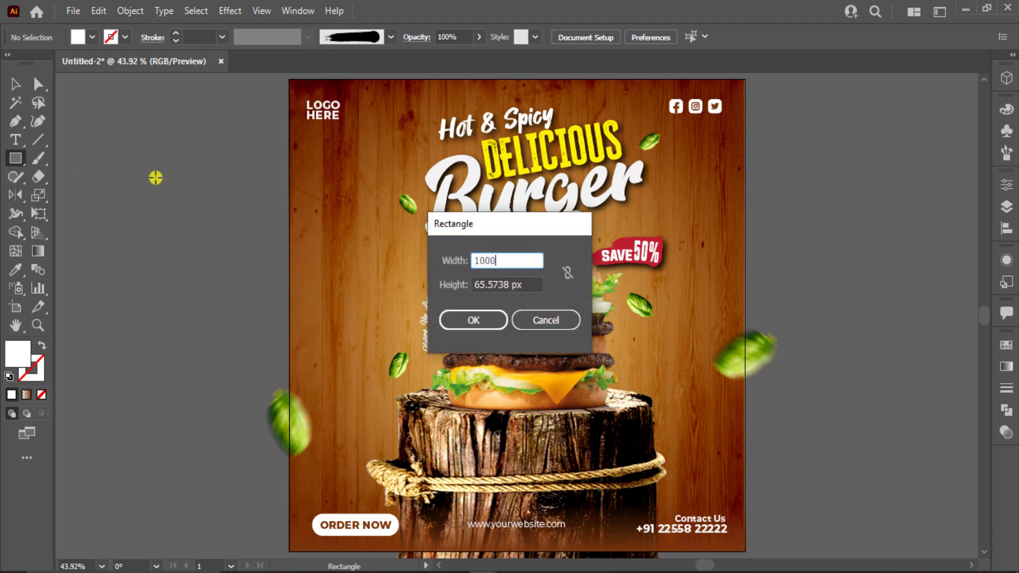
key("Tab")
type("100")
key("Return")
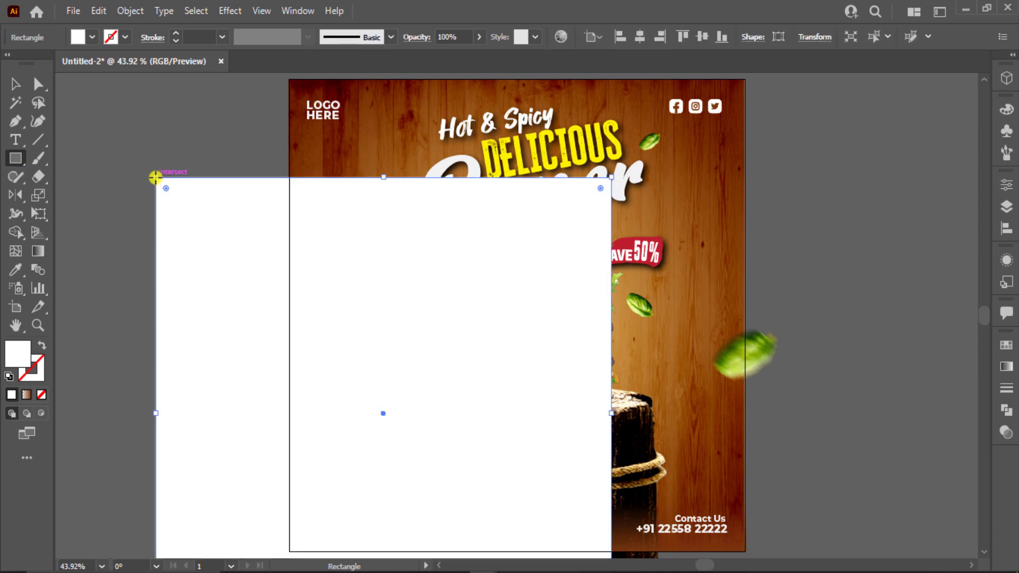
Centre the square on the artboard and use Make Clipping Mask to clip all artwork to it.
left_click(15, 84)
left_click(637, 40)
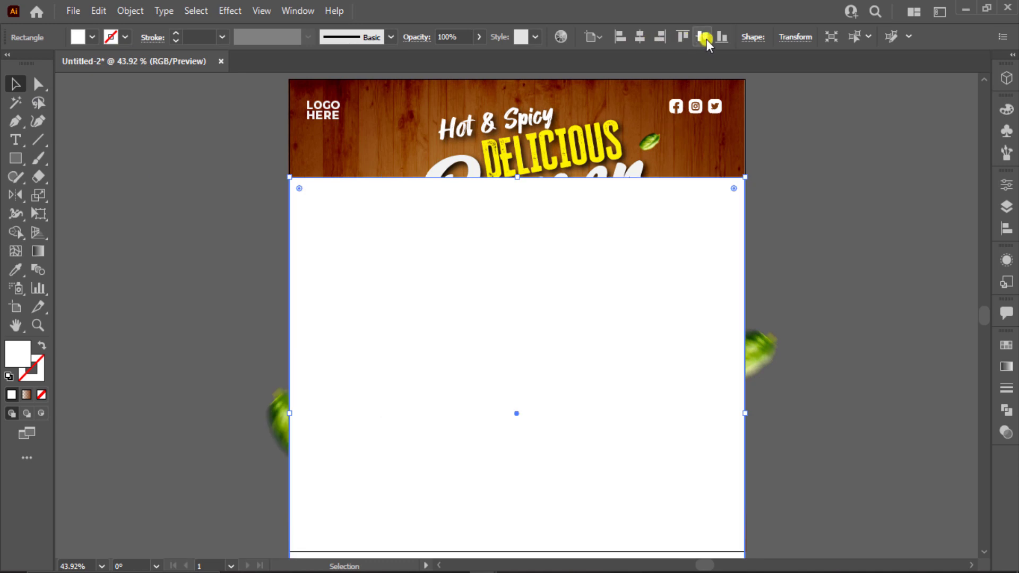
left_click(702, 36)
key("ctrl+minus")
key("ctrl+a")
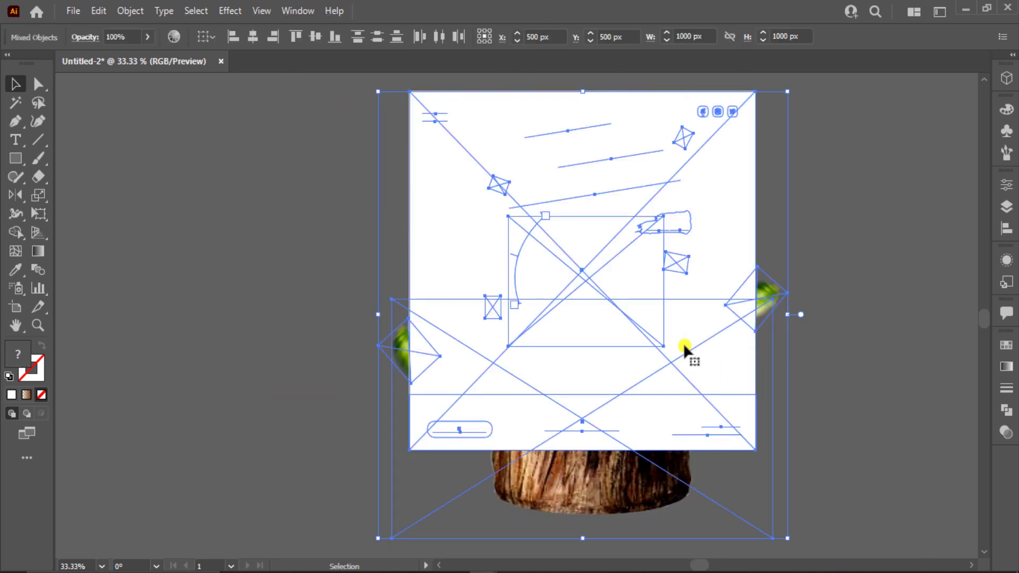
right_click(684, 351)
left_click(767, 230)
key("ctrl+0")
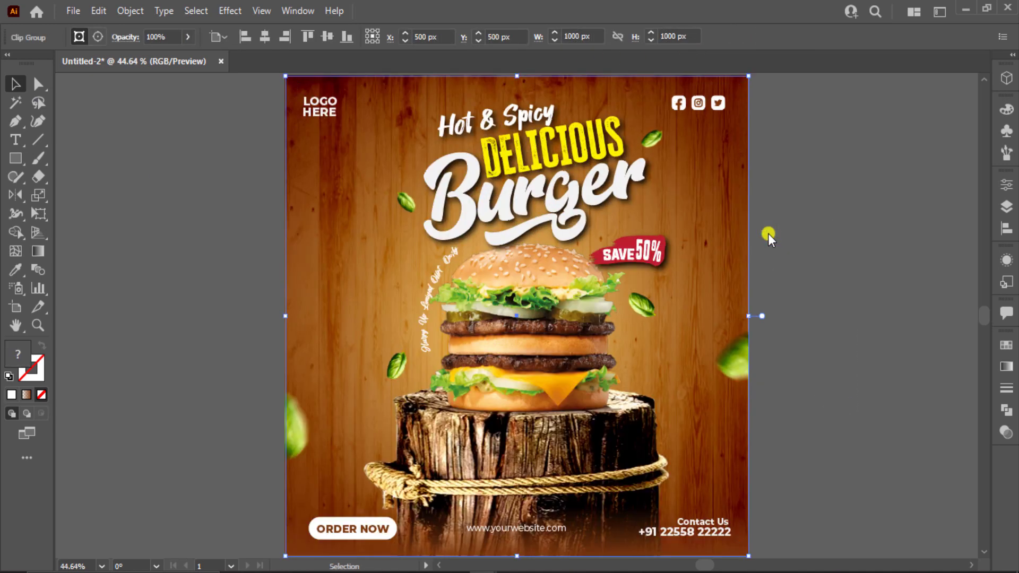
left_click(849, 266)
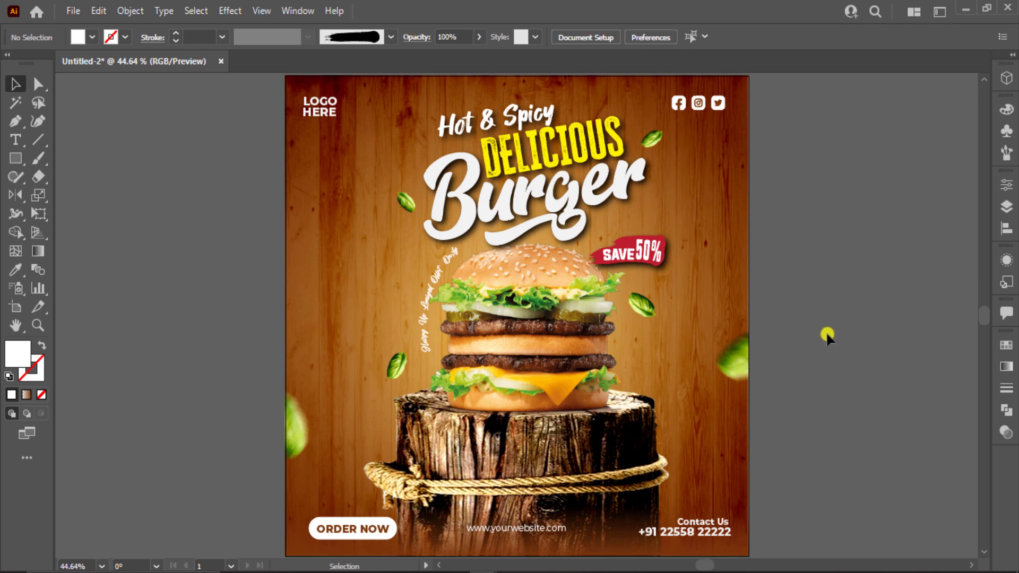